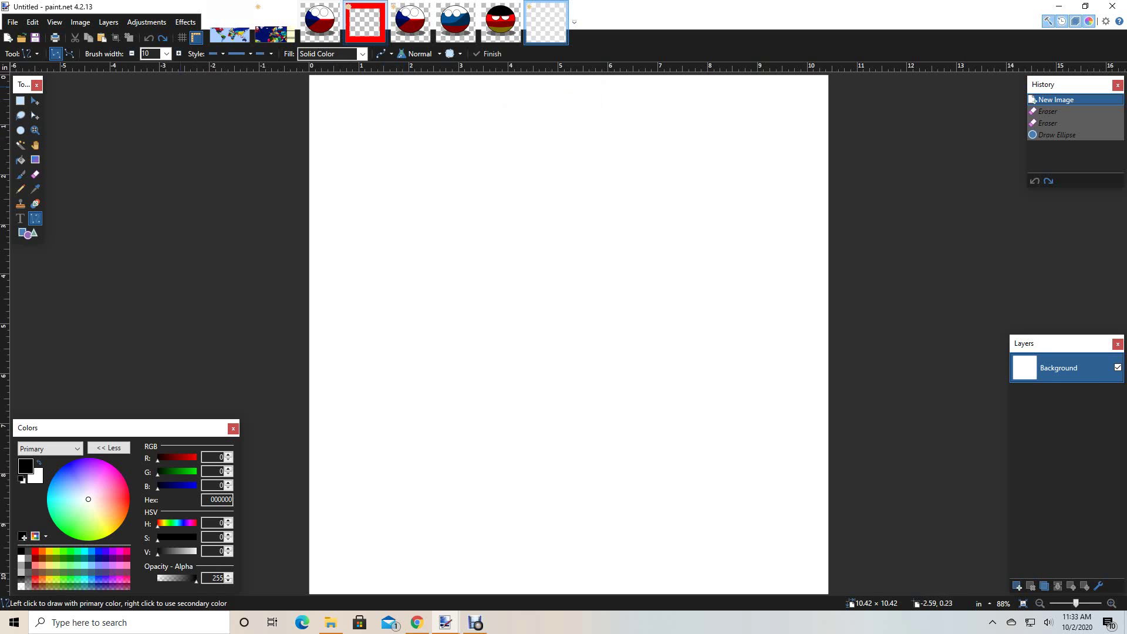
click(275, 22)
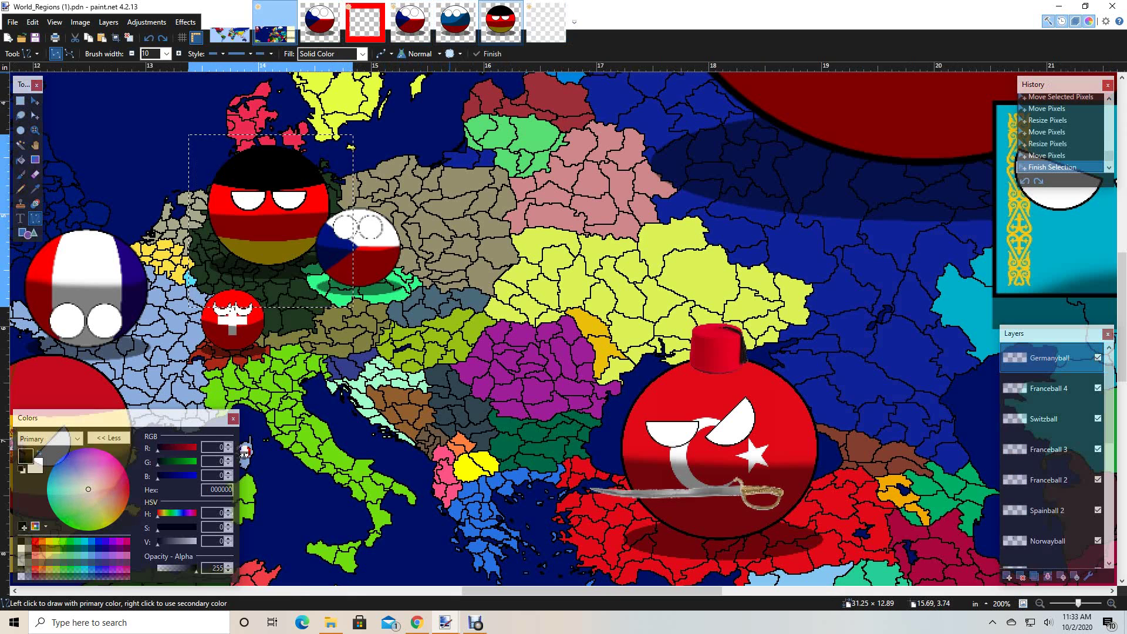
click(546, 22)
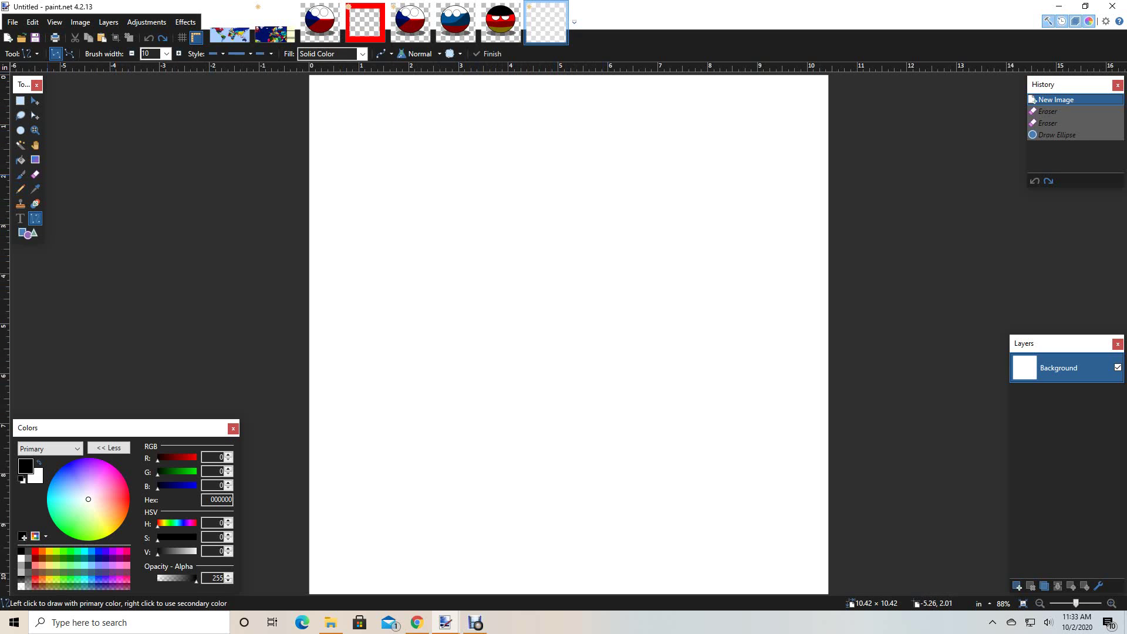
Erase the entire white background of the blank image using the Eraser with a brush width of 2000
click(36, 175)
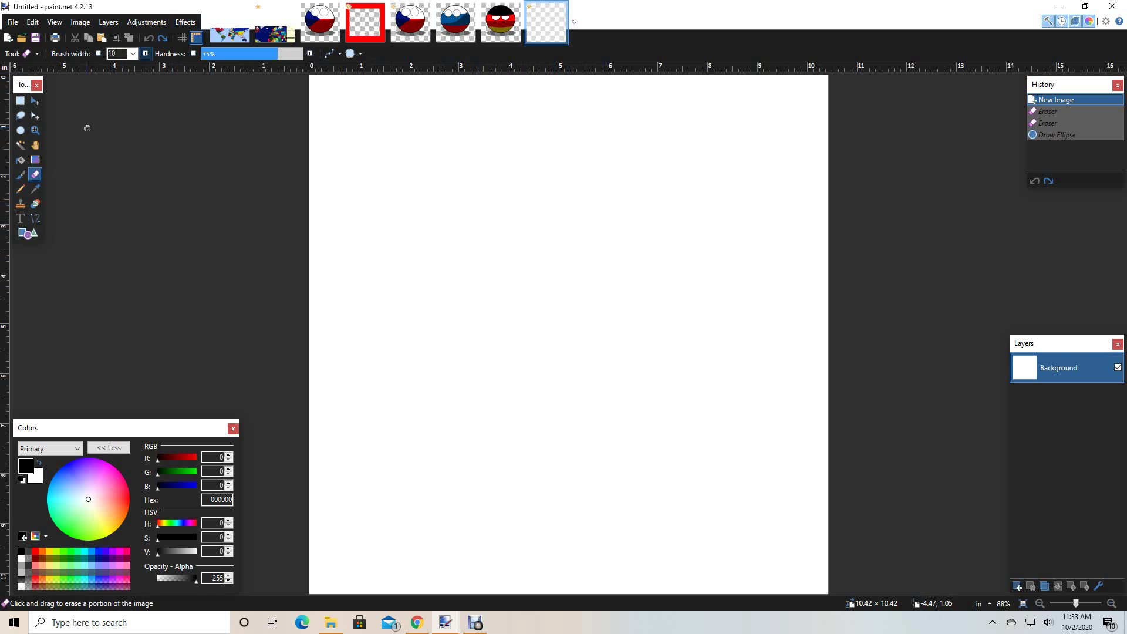
click(133, 53)
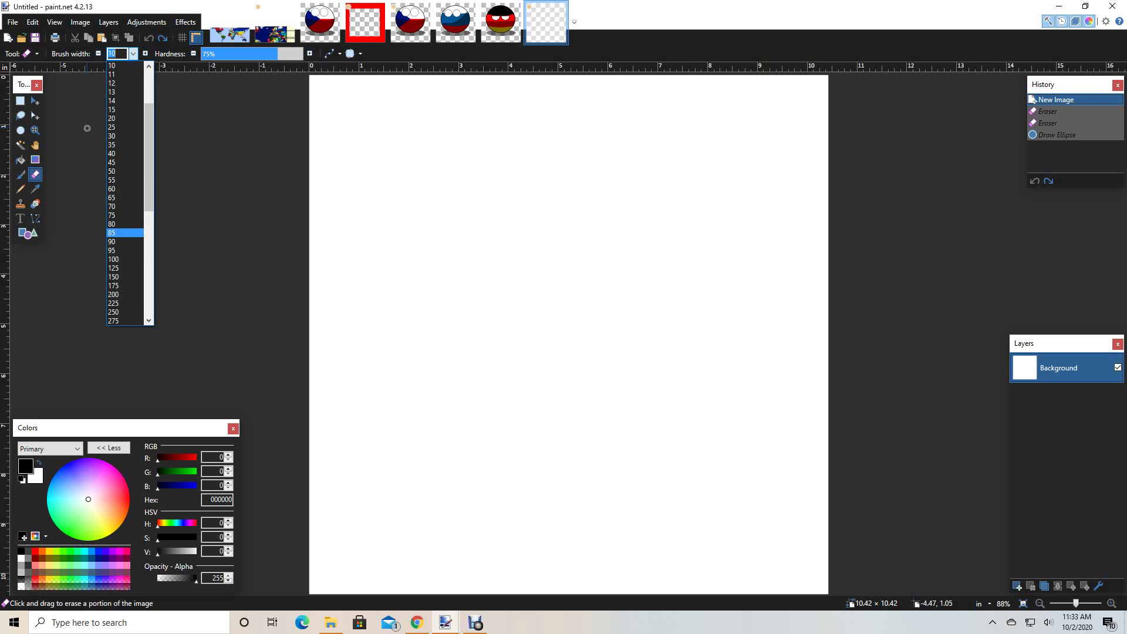
key(Down)
key(Down)
key(Down)
key(Down)
key(Down)
key(Down)
key(Down)
key(Down)
key(Down)
key(Down)
key(Down)
key(Down)
key(Down)
key(Down)
key(Down)
key(Down)
key(Down)
key(Down)
key(Down)
key(Down)
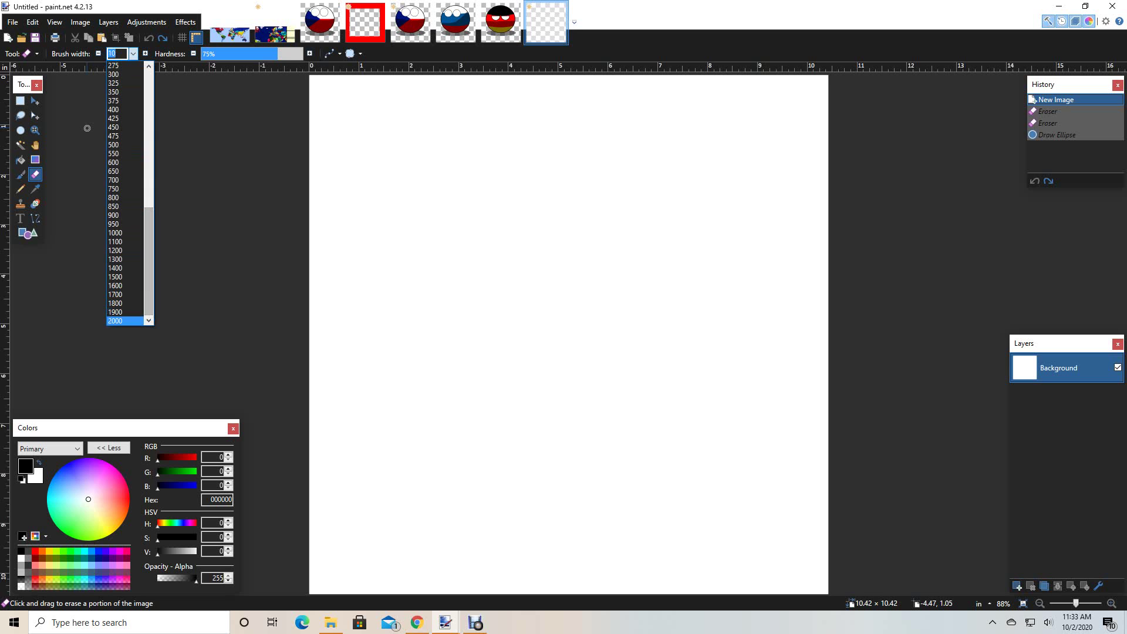
key(Return)
click(522, 346)
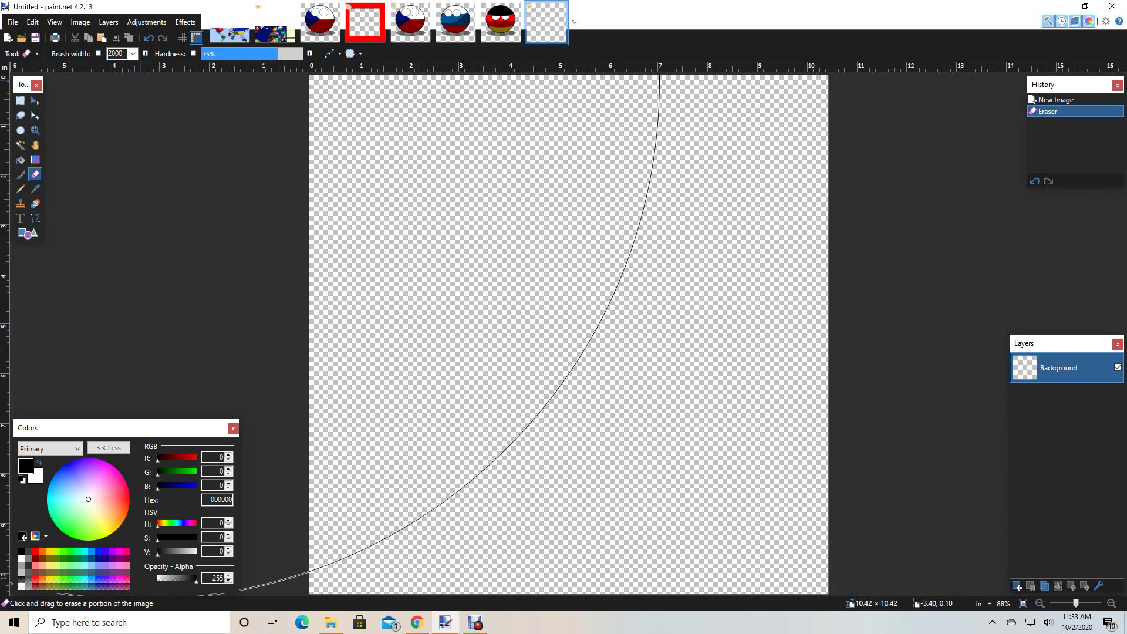
Set the brush width to 10 and draw a black ellipse outline about 7.7 × 7.2 inches in the middle of the canvas
click(133, 53)
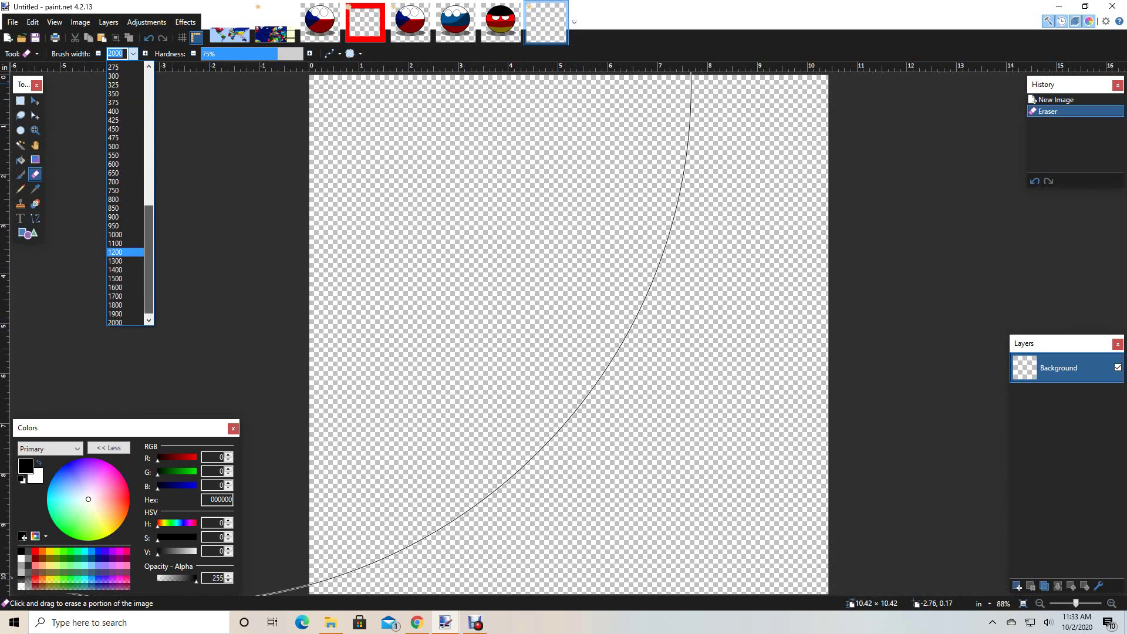
drag(149, 256, 149, 120)
click(123, 144)
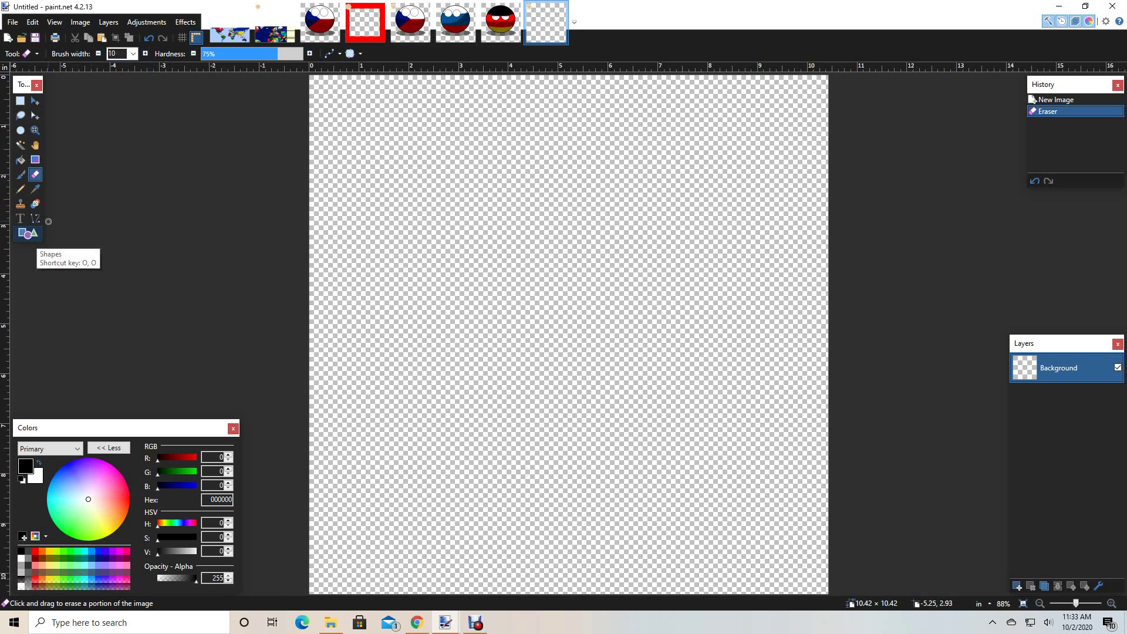
click(28, 233)
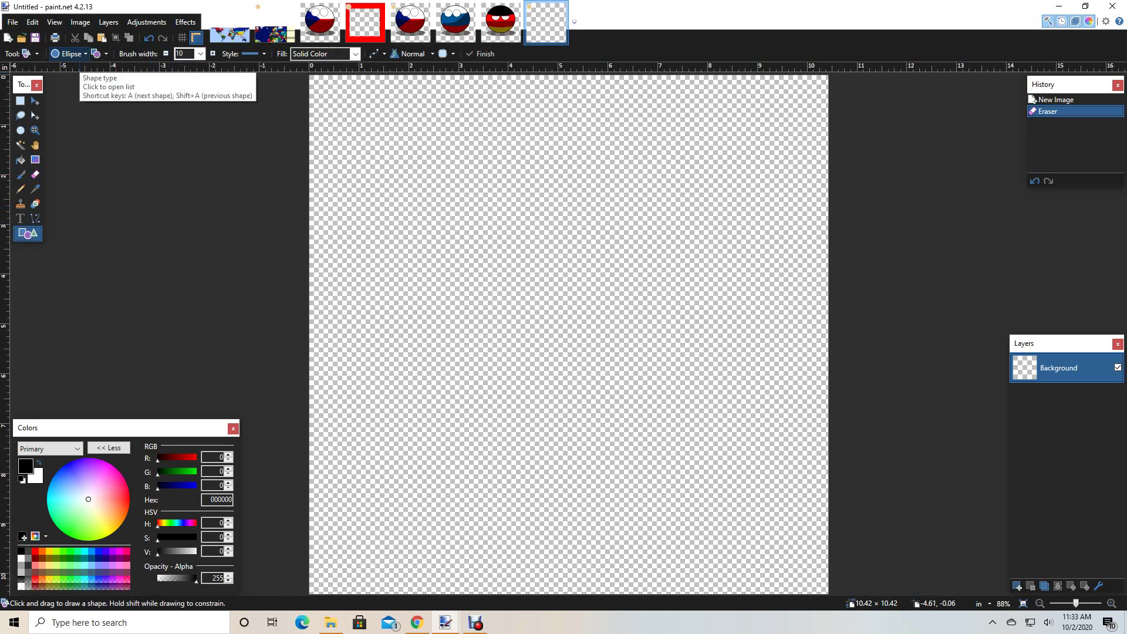
click(100, 53)
click(140, 68)
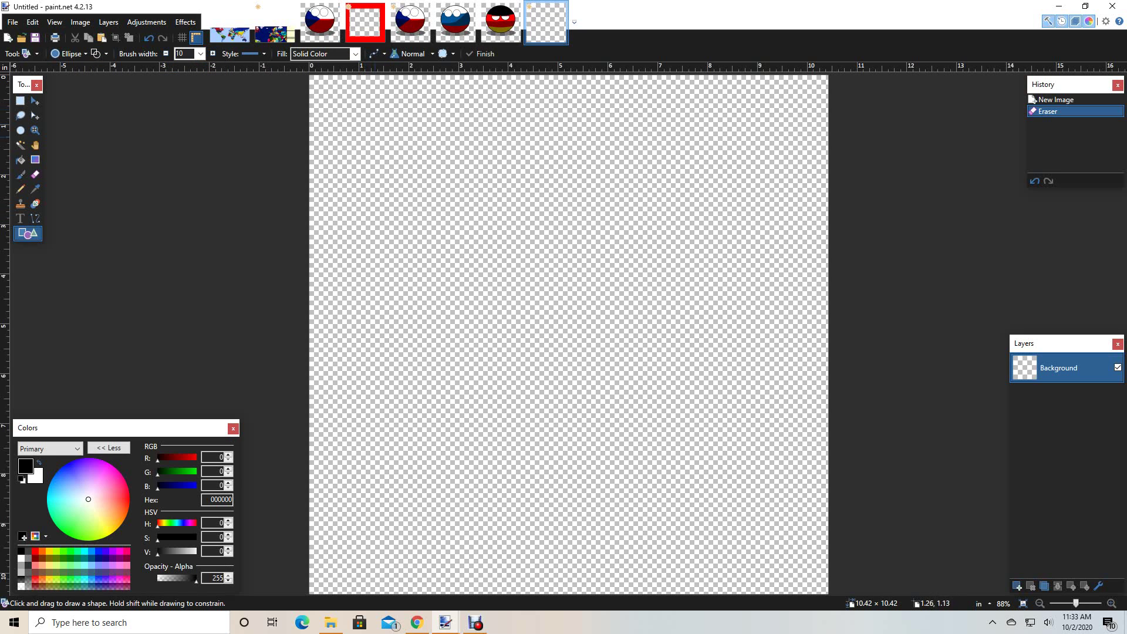
mouse_move(360, 129)
mouse_down()
mouse_move(684, 474)
mouse_move(747, 487)
mouse_up()
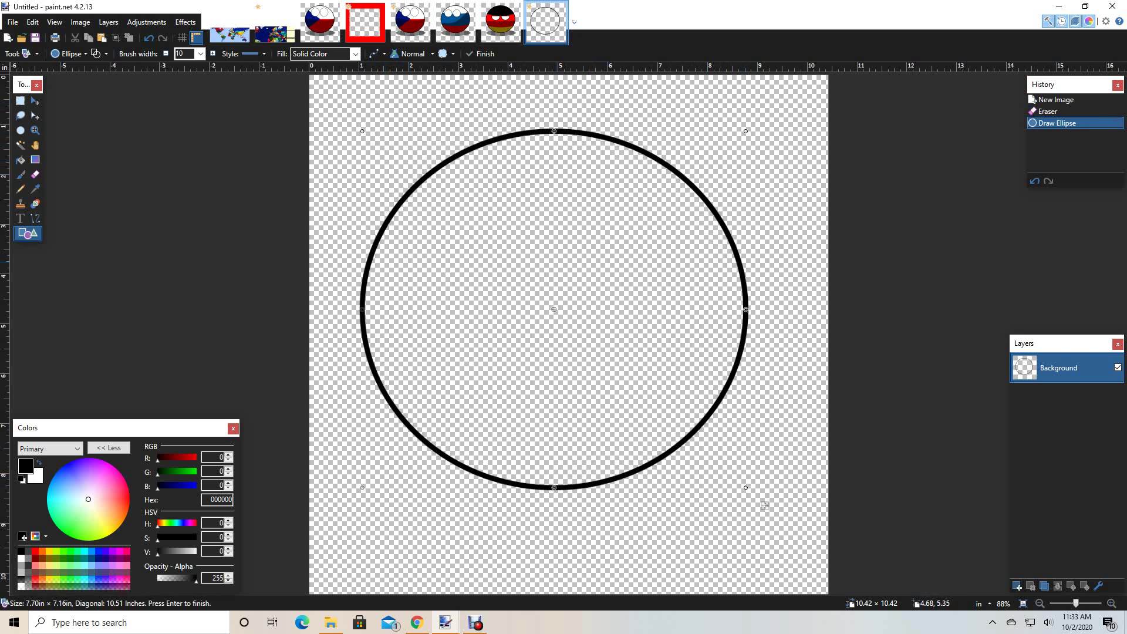
drag(555, 131, 554, 125)
drag(764, 506, 764, 501)
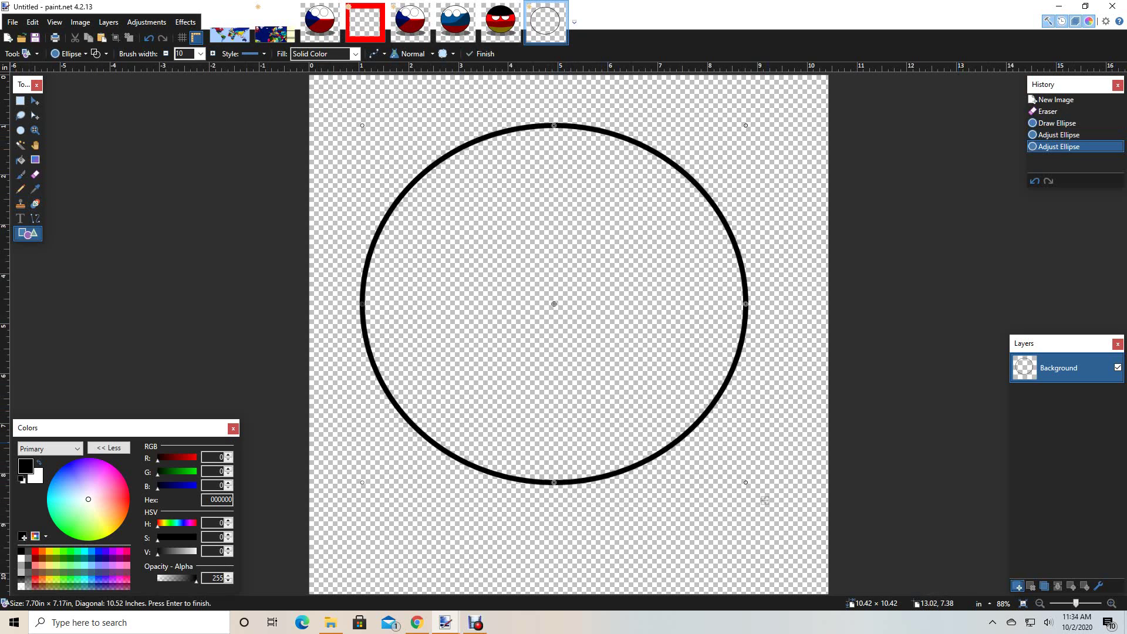
Add a layer beneath Background and draw a filled, semi-transparent black ellipse about 7.7 × 1.0 inches as the ground shadow under the ball
key(ctrl+shift+n)
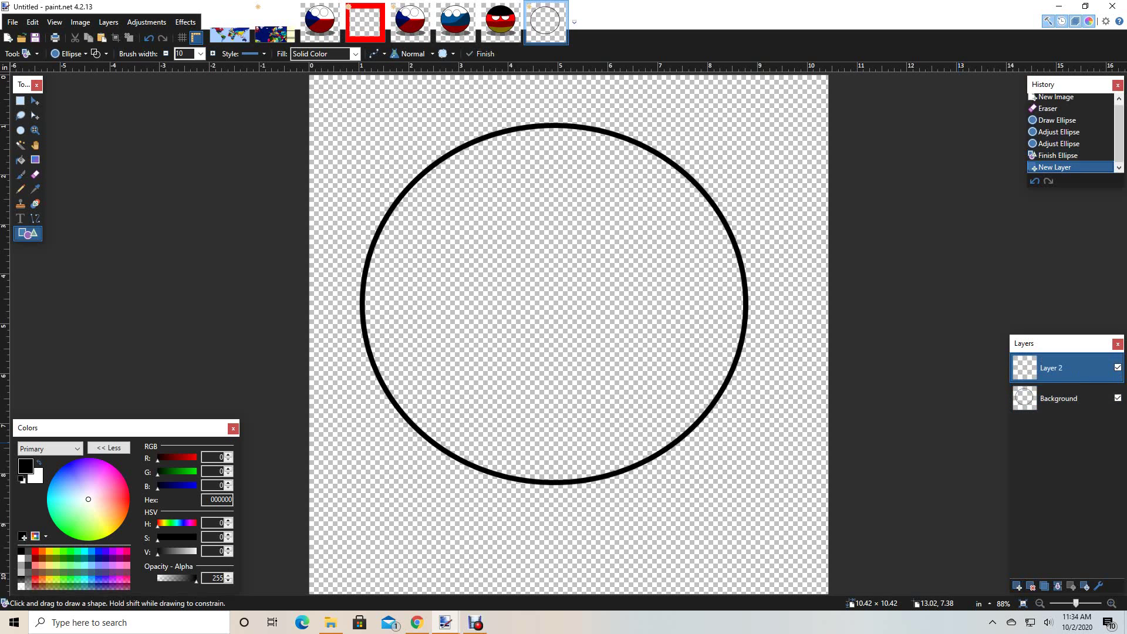
key(ctrl+Page_Down)
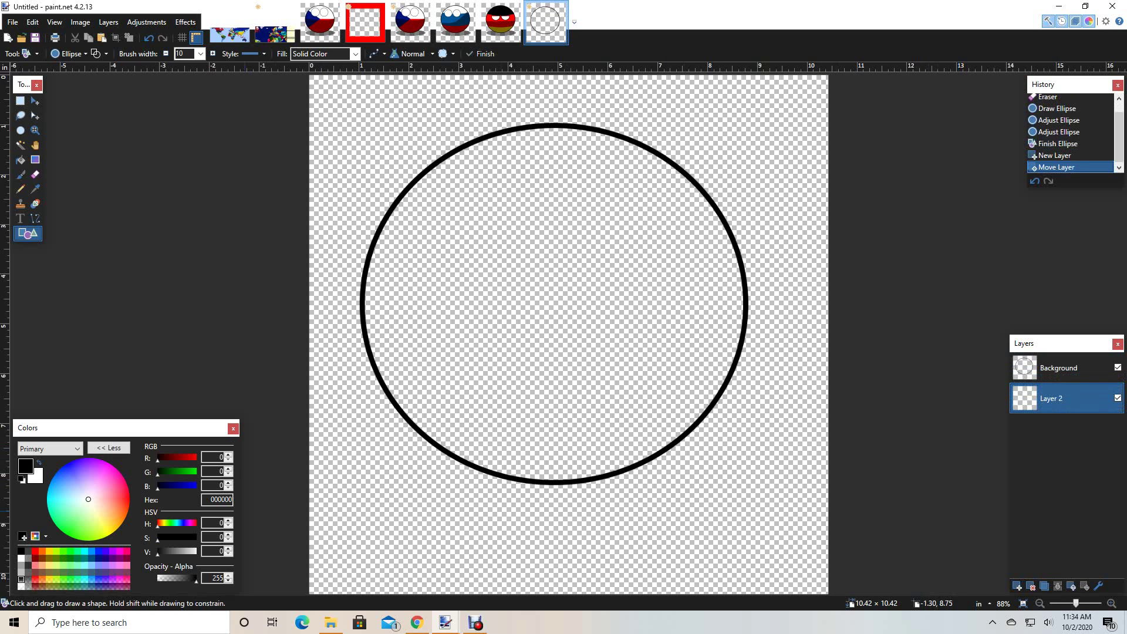
click(21, 579)
mouse_move(361, 446)
mouse_down()
mouse_move(516, 484)
mouse_move(746, 503)
mouse_up()
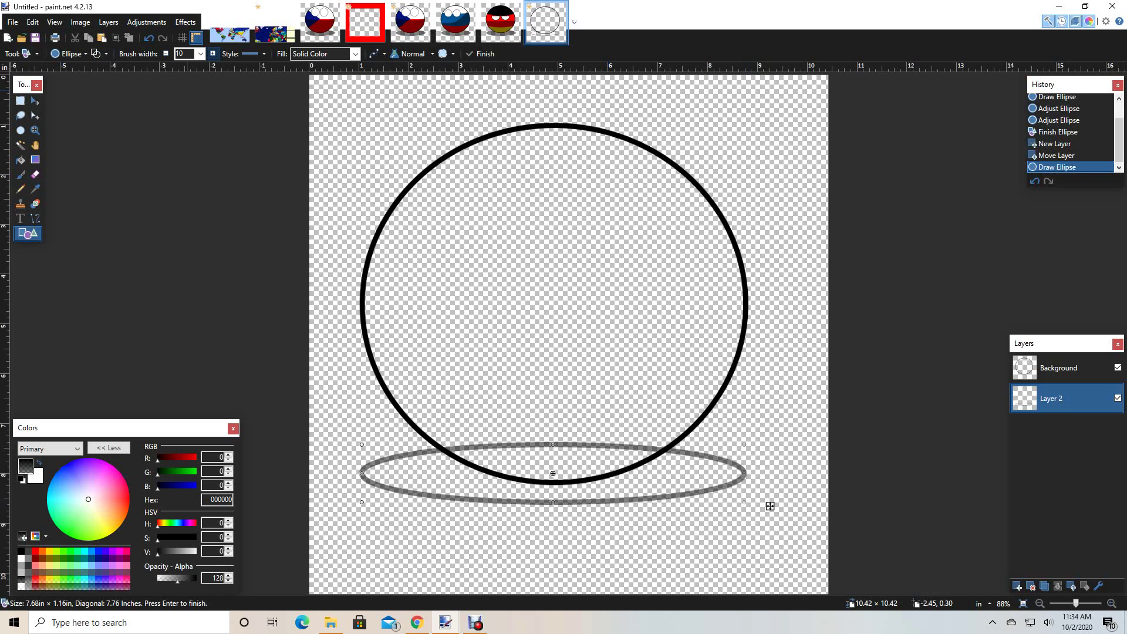
click(100, 53)
click(140, 83)
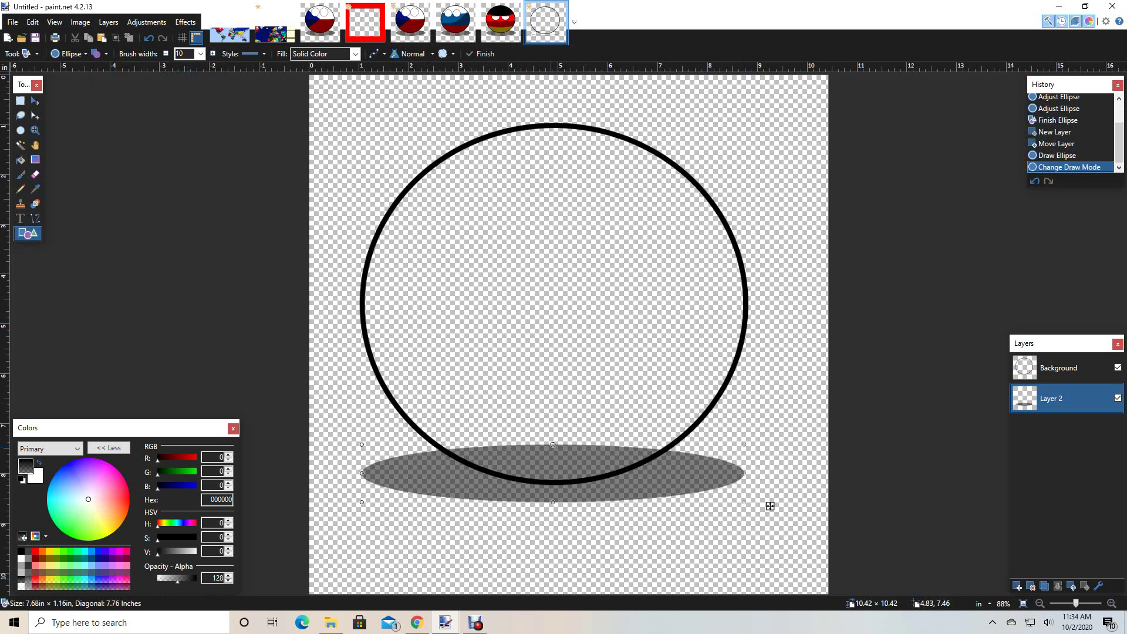
drag(553, 446, 553, 451)
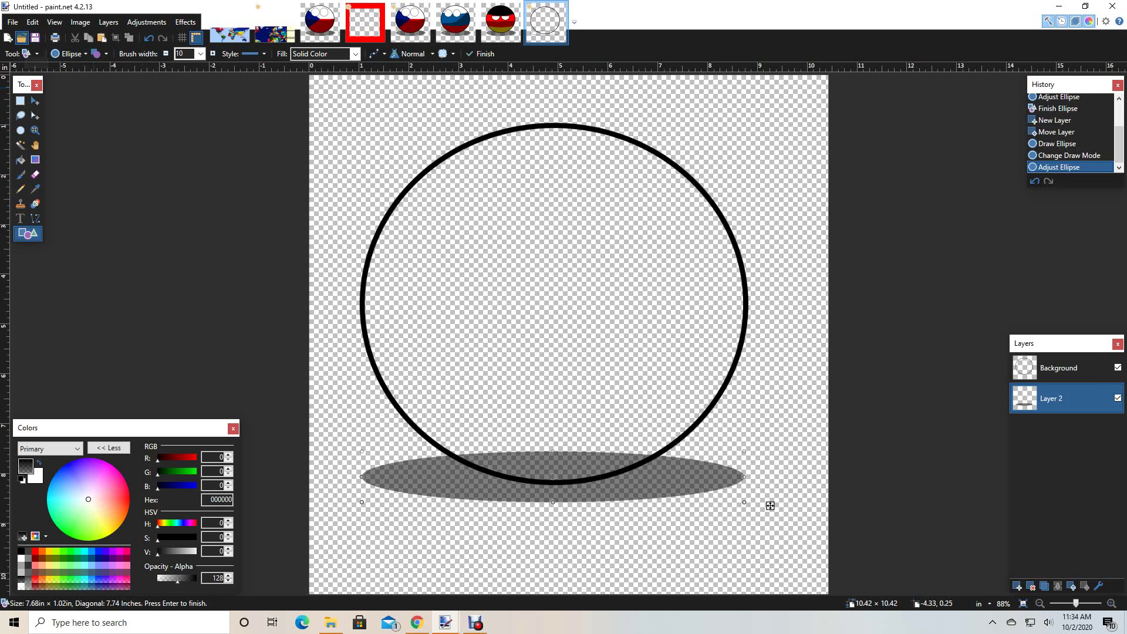
Open the Countryball Creator image from the Countryballs folder
key(ctrl+o)
click(264, 102)
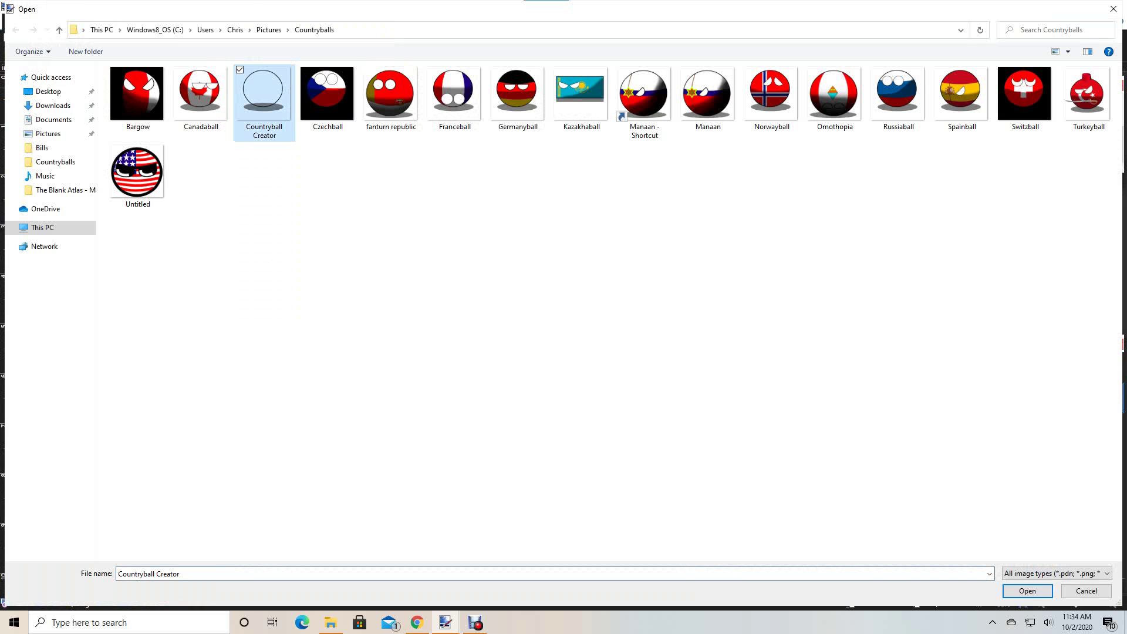
click(1027, 590)
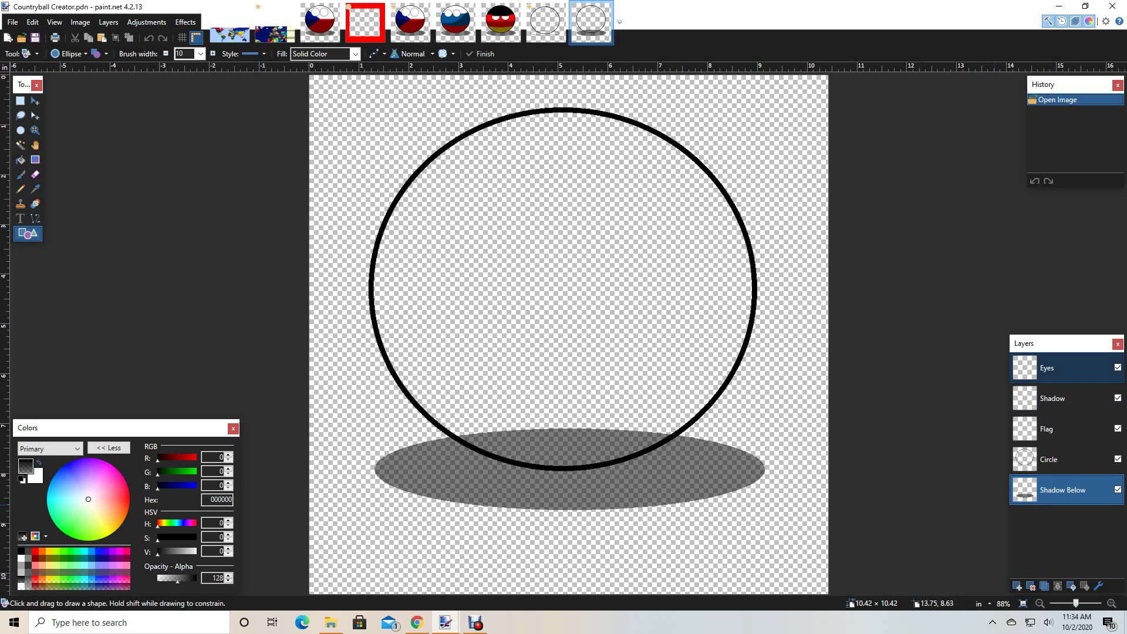
Widen the Layers window so it reaches the canvas's right edge
click(1007, 332)
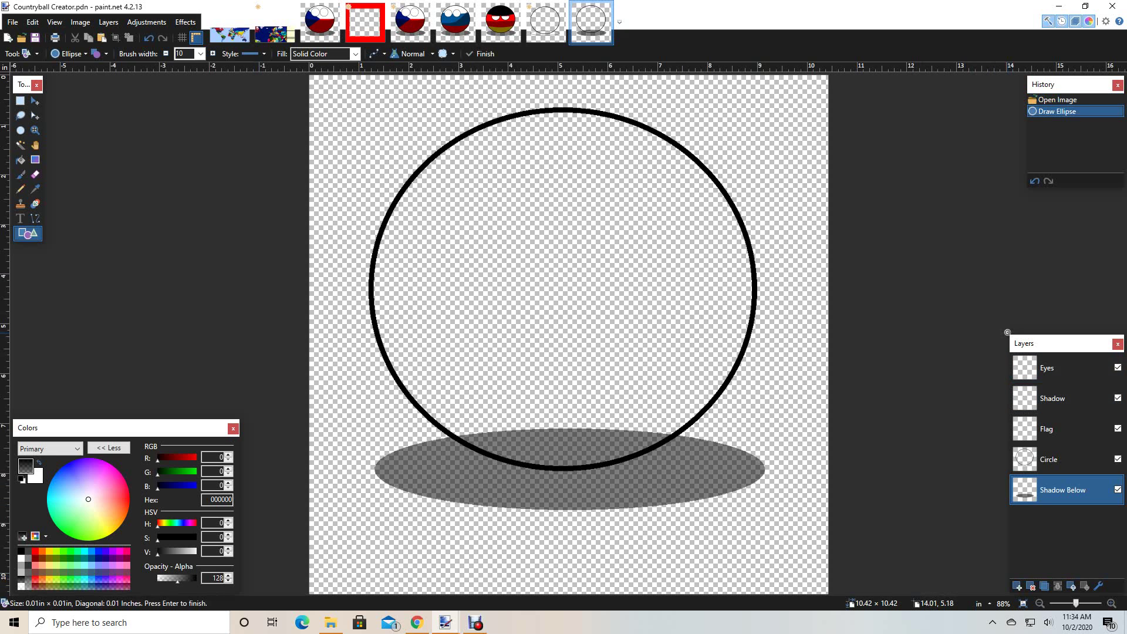
drag(1007, 332, 212, 130)
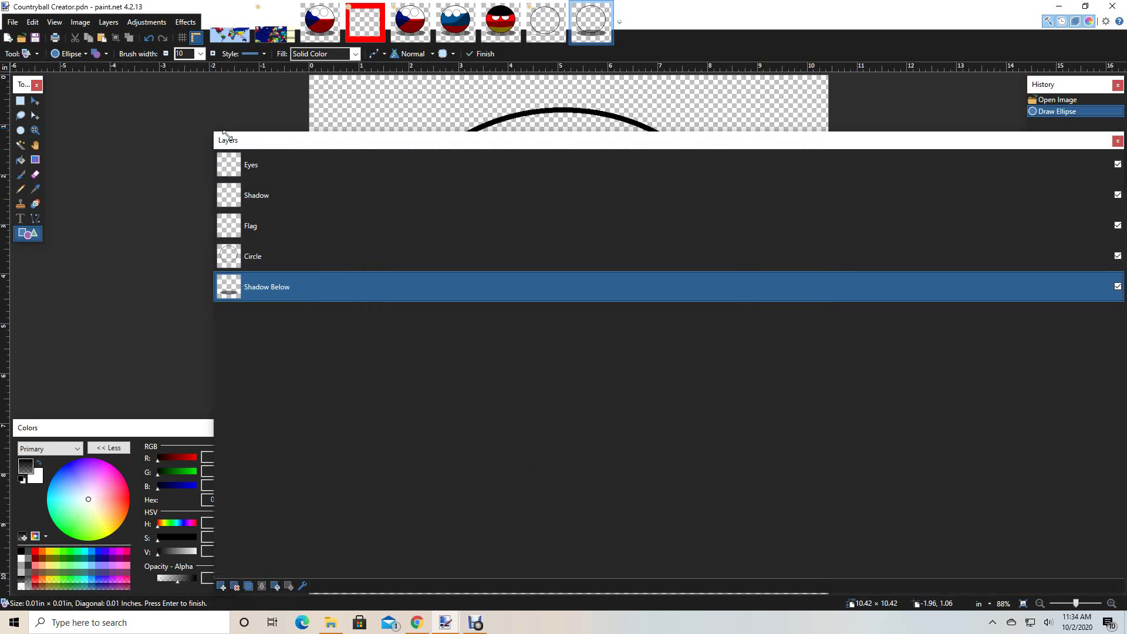
drag(225, 135, 808, 303)
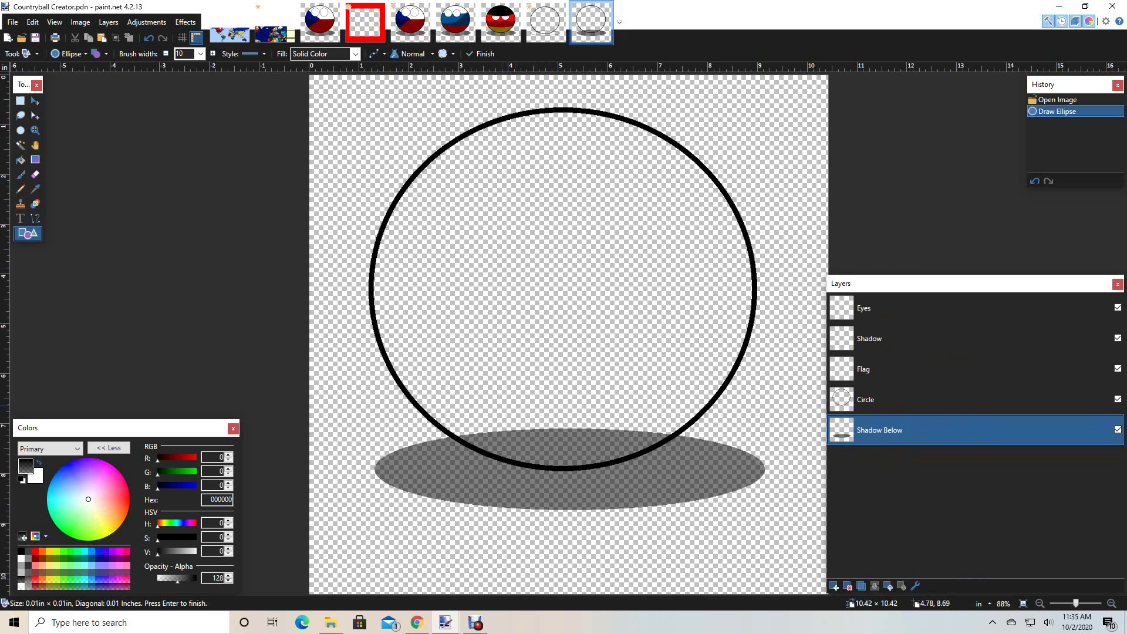
Select the inside of the ball on the Circle layer with the Magic Wand, and make the Flag layer active
click(865, 400)
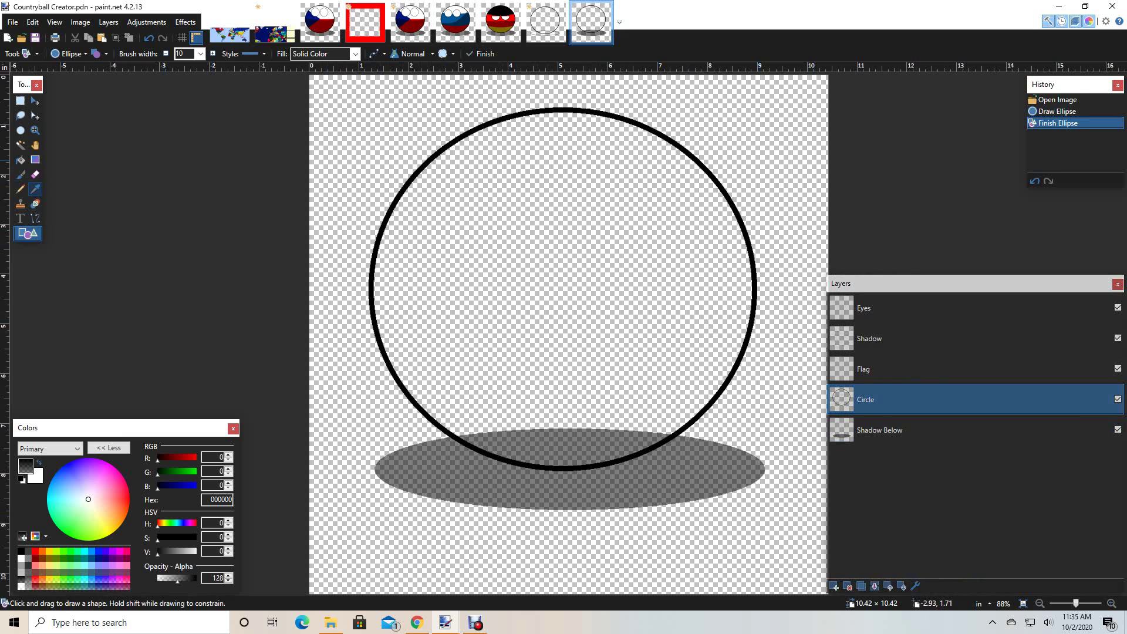
click(20, 144)
click(596, 351)
key(alt+Page_Up)
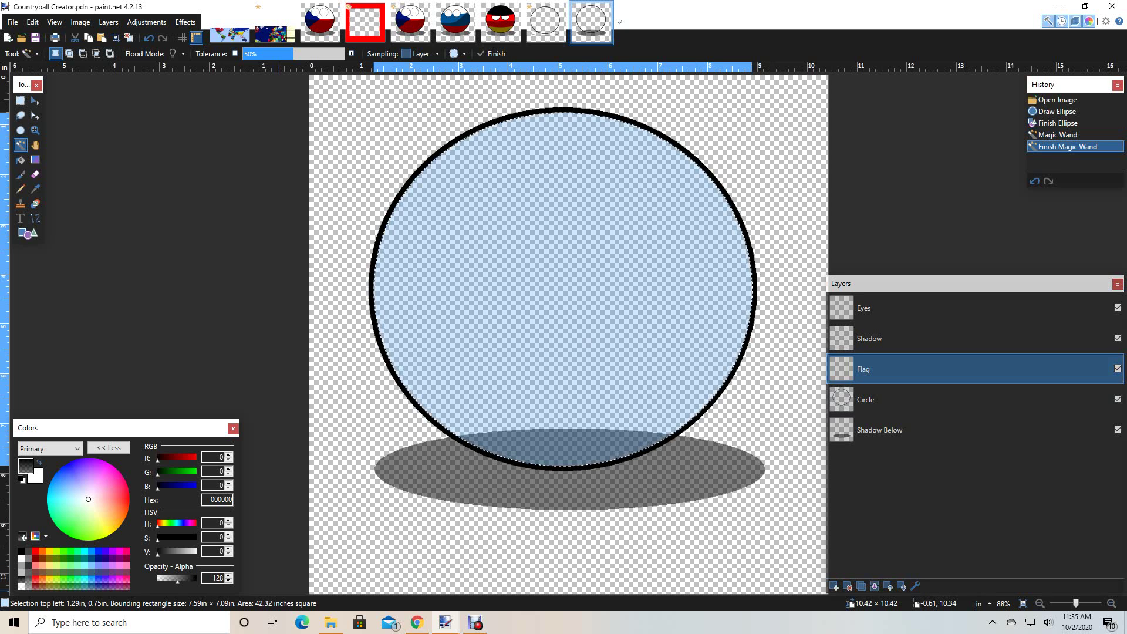
Draw a nearly horizontal red (FF0000) line about 10.1 inches long across the middle of the ball on the Flag layer
click(35, 219)
click(36, 551)
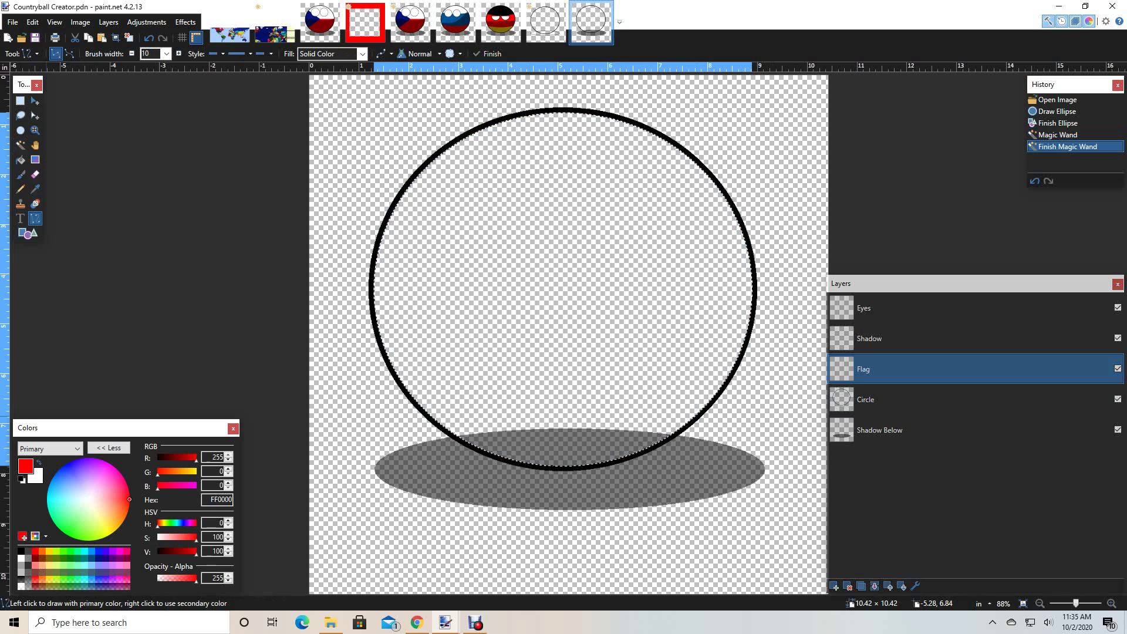
drag(308, 286, 805, 294)
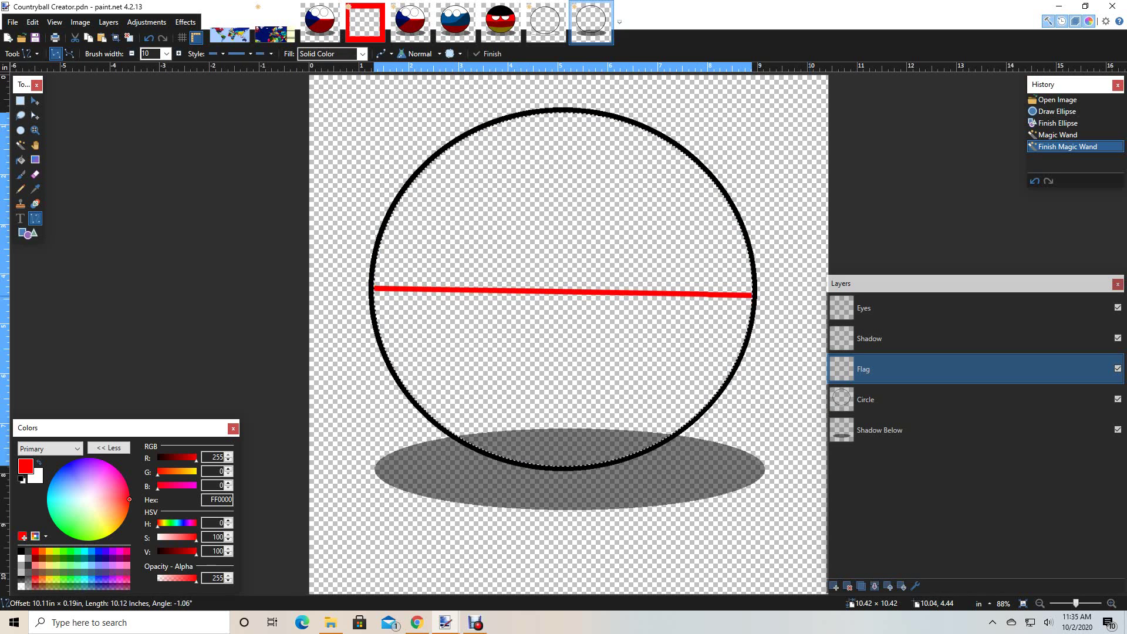
drag(810, 295, 807, 293)
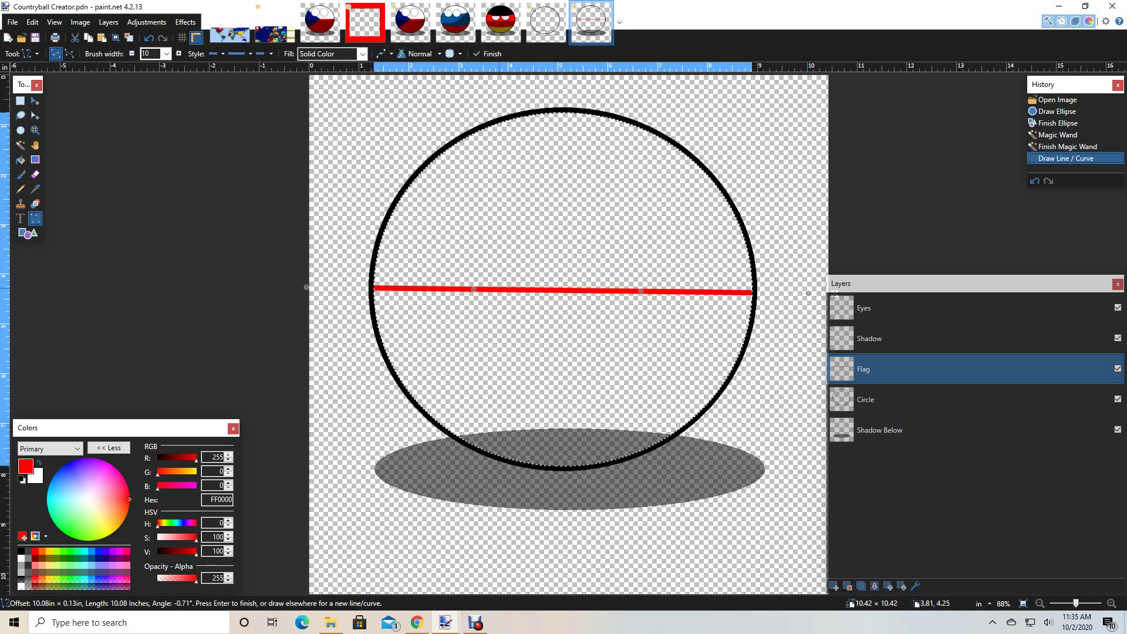
Bend the red line into an even, downward-sagging curve by lowering its two inner control points
key(Return)
drag(470, 321, 471, 328)
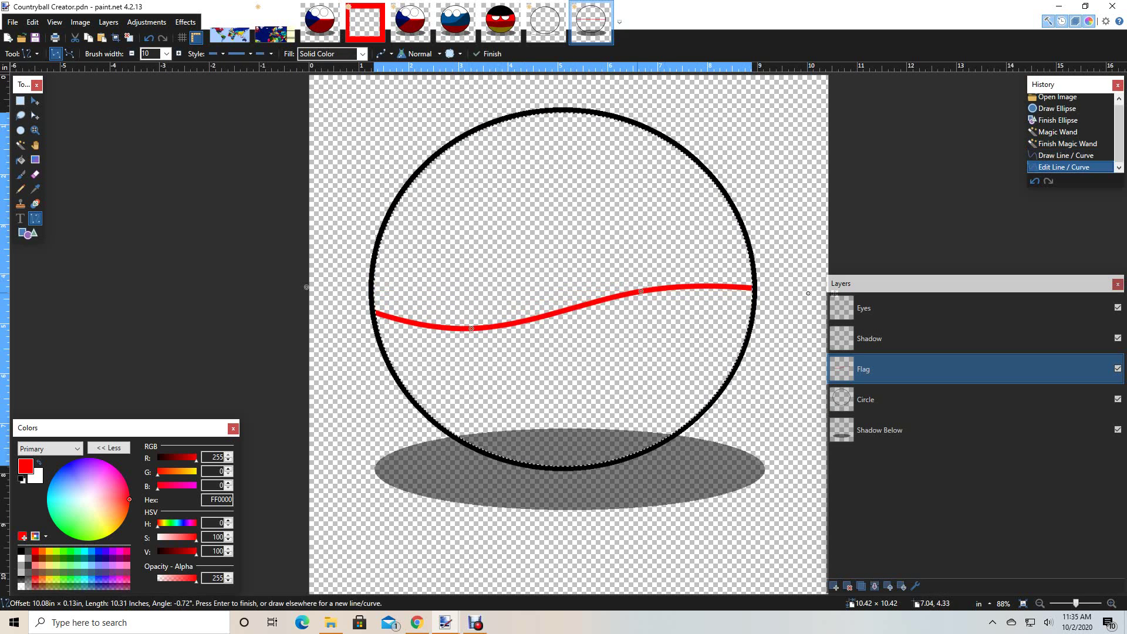
key(Return)
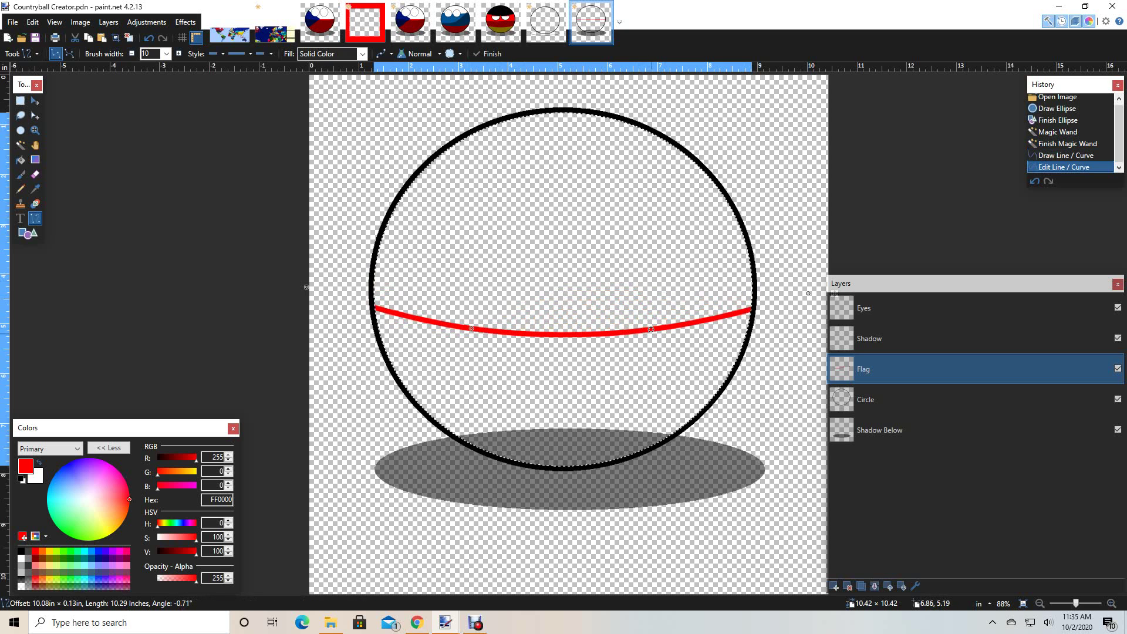
drag(650, 334, 651, 332)
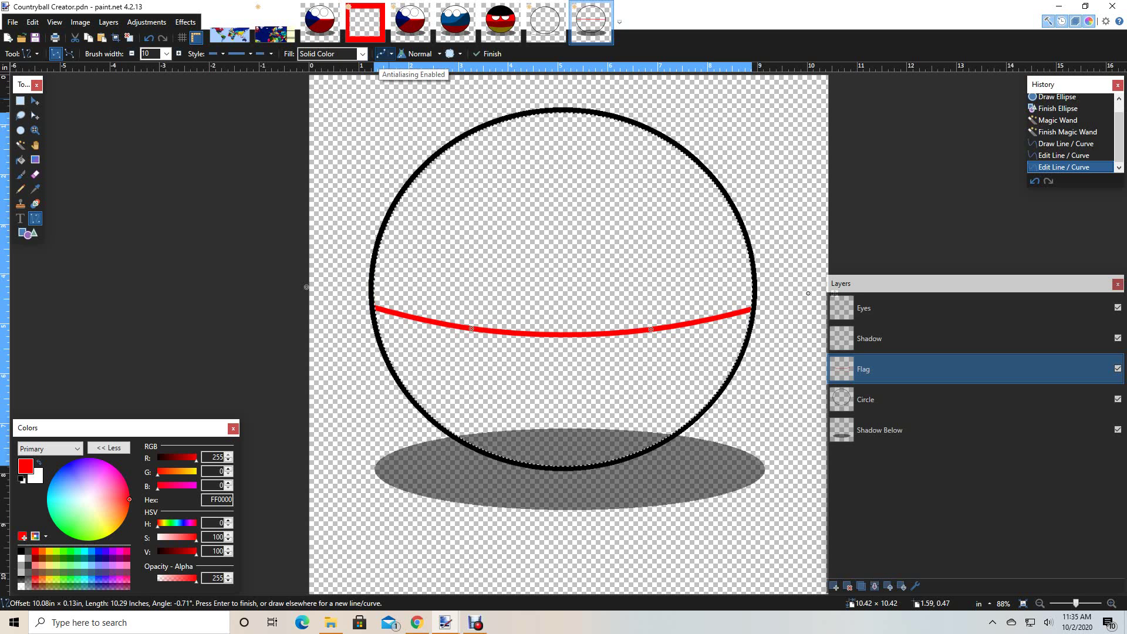
Compare the red curve's edges at 600% zoom with antialiasing on and off, leaving antialiasing disabled
click(382, 54)
click(381, 54)
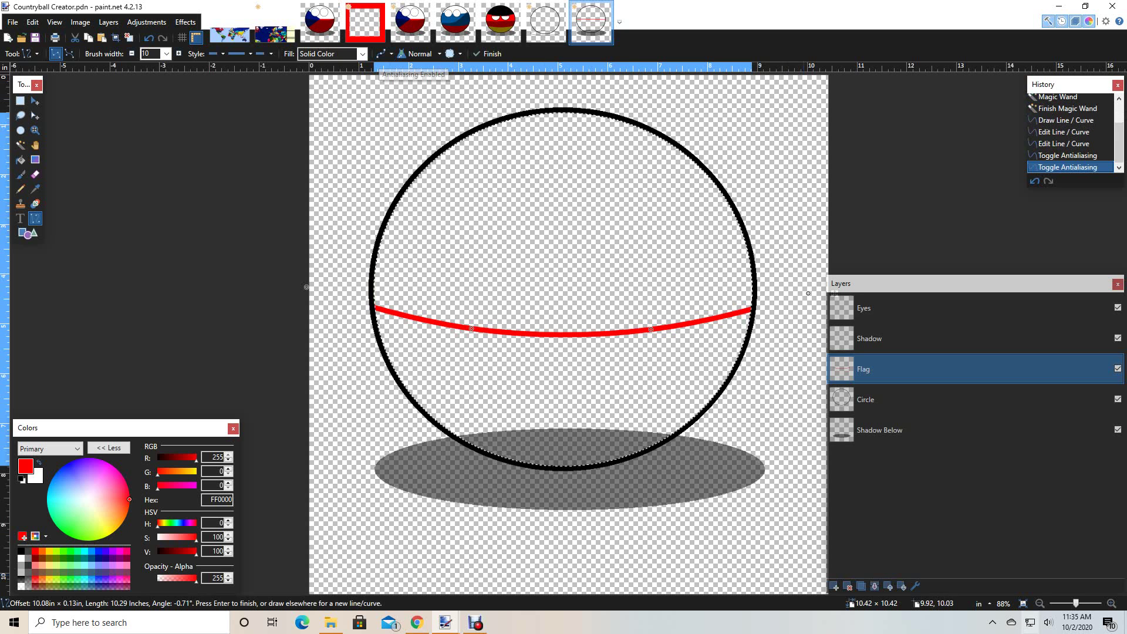
drag(1075, 602, 1083, 603)
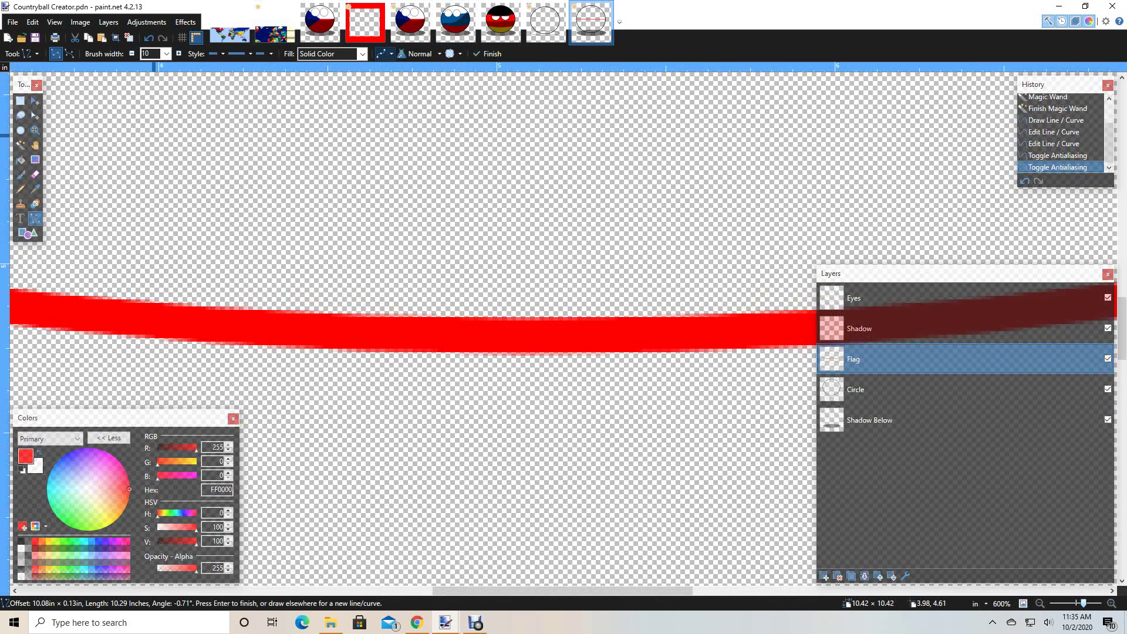
click(381, 54)
click(382, 54)
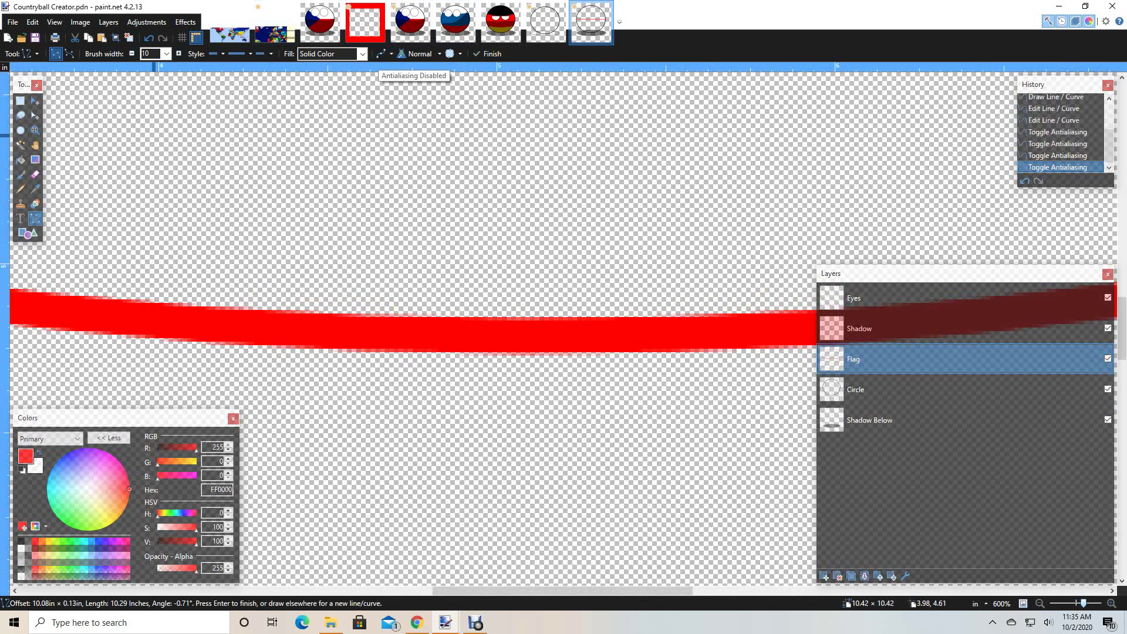
click(382, 54)
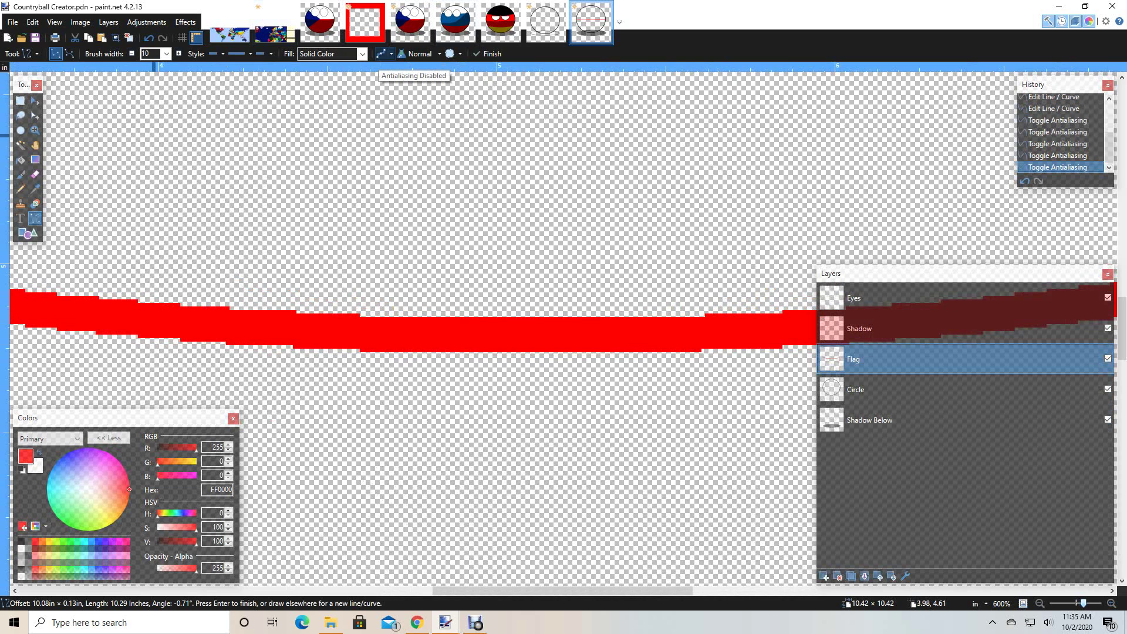
key(ctrl+minus)
key(ctrl+minus)
key(ctrl+minus)
key(ctrl+minus)
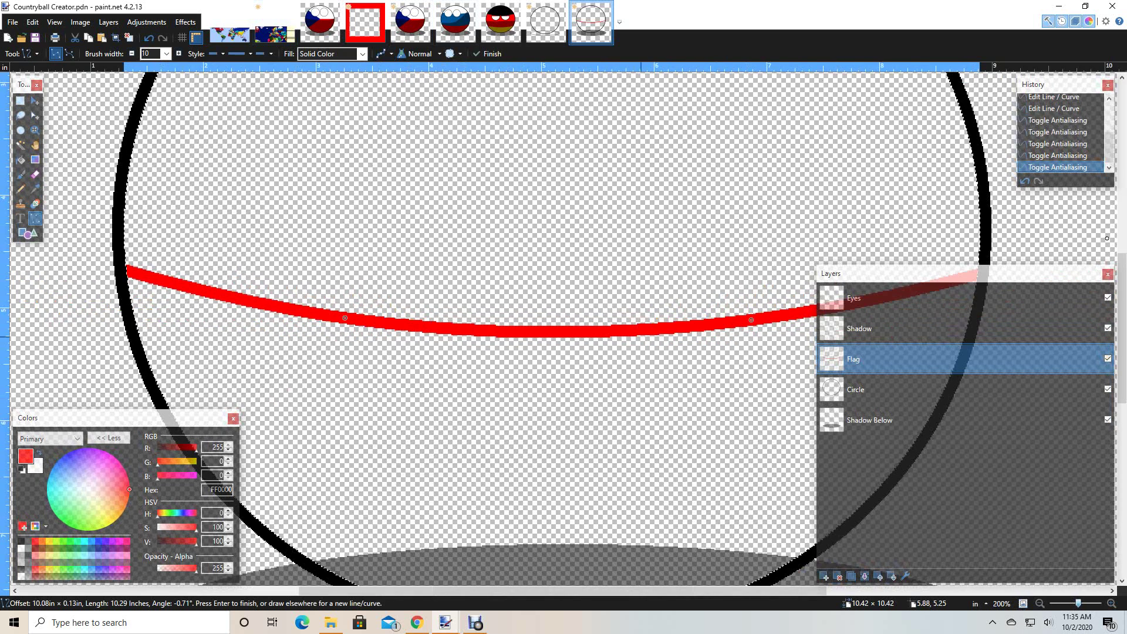
On the Flag layer, fill the ball red (FF0000) below the curved line and white (FFFFFF) above it
key(ctrl+minus)
key(ctrl+minus)
key(ctrl+minus)
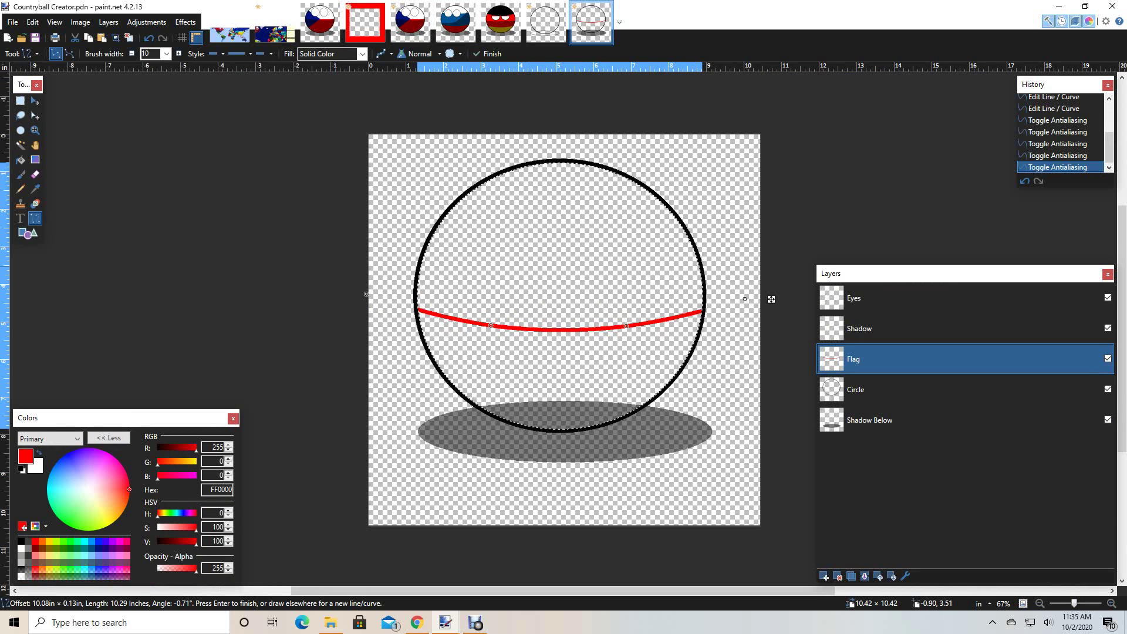
click(20, 159)
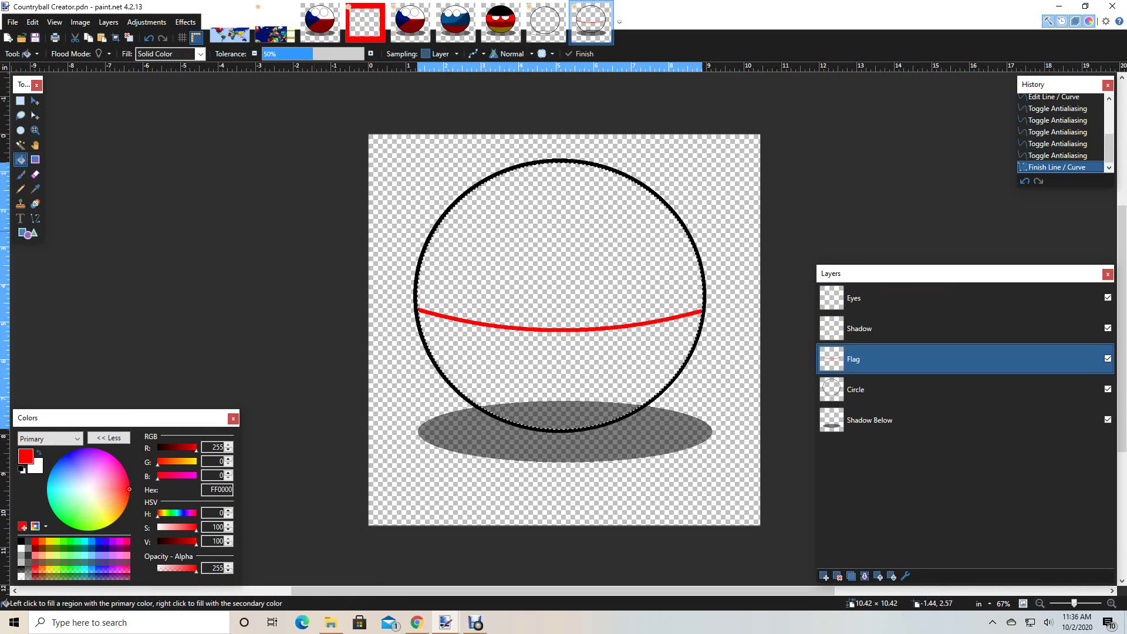
click(545, 387)
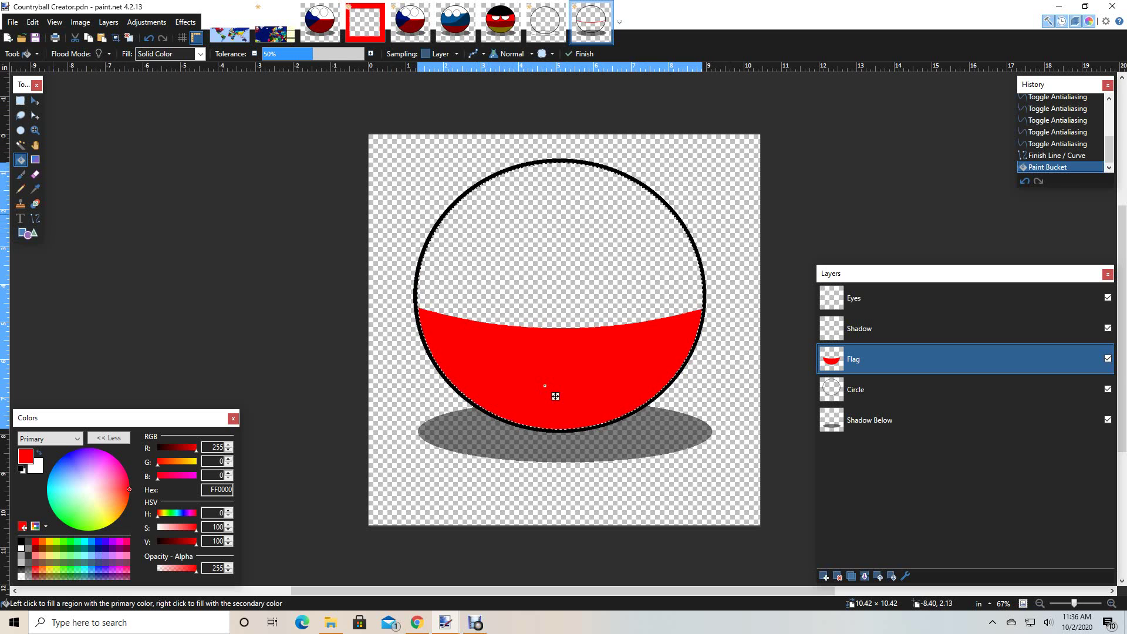
click(21, 548)
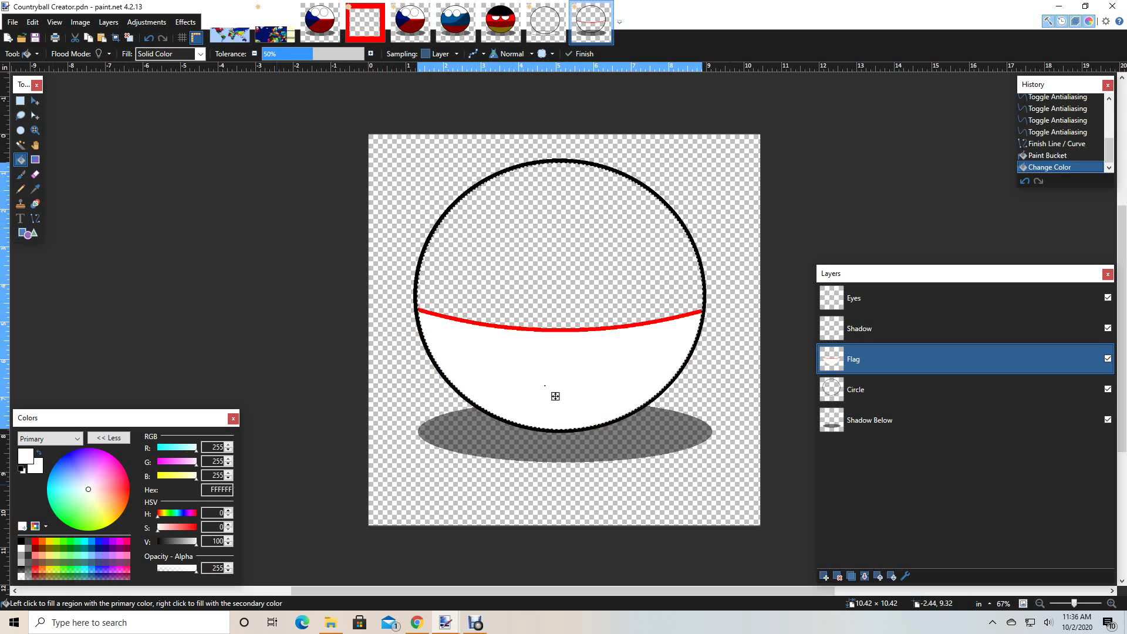
key(x)
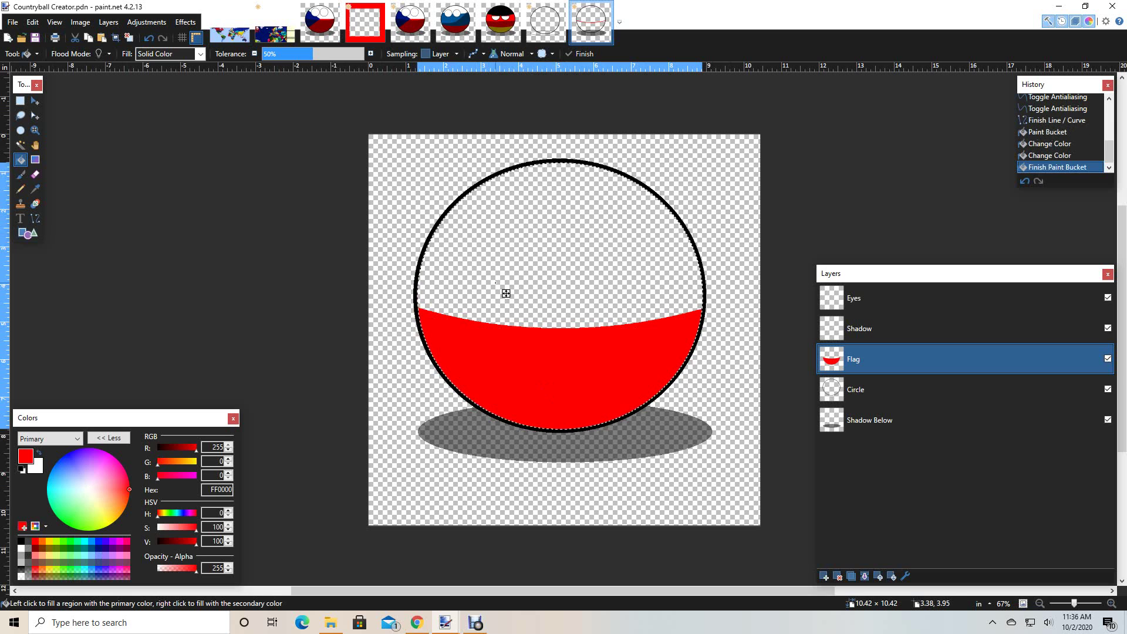
click(506, 294)
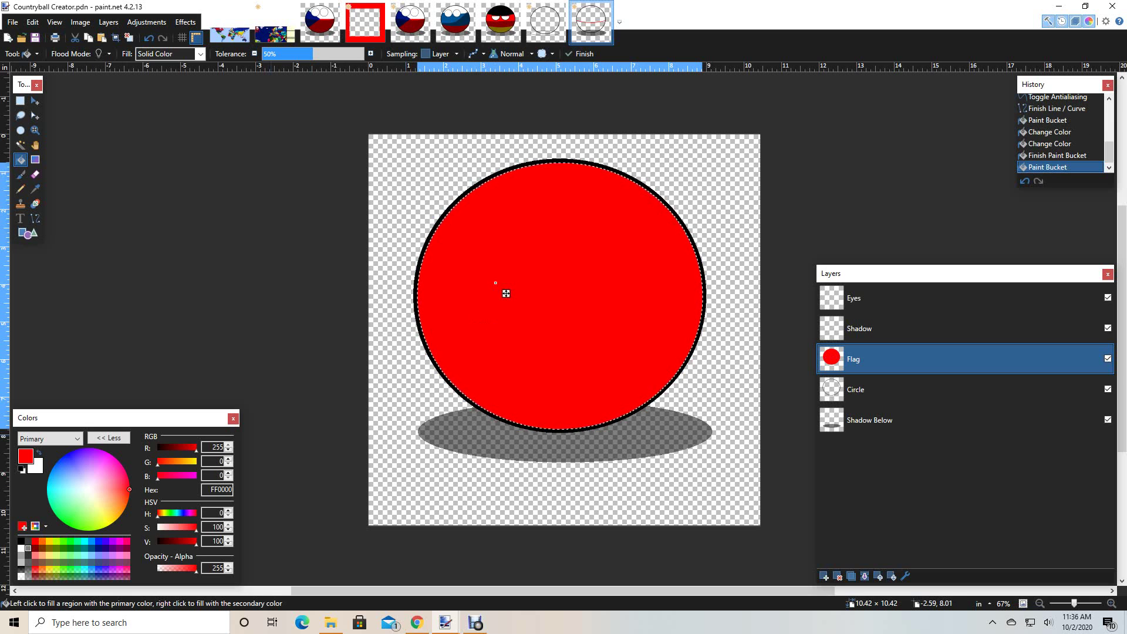
key(x)
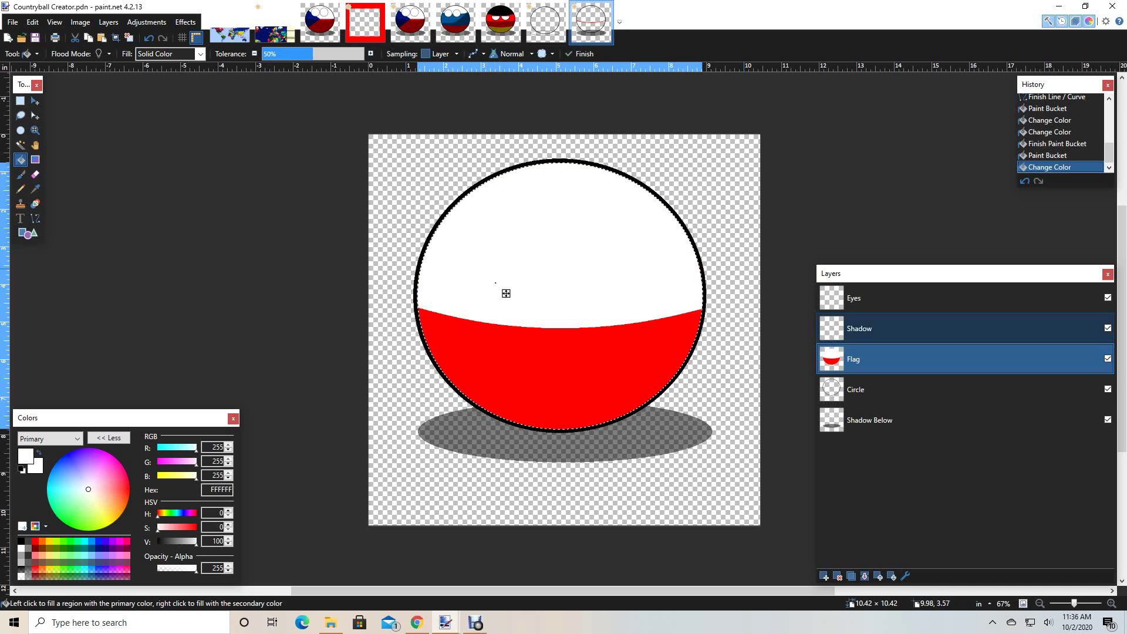
On the Eyes layer, set up a filled ellipse with outline, using black (000000) as primary and white (FFFFFF) as secondary colour
click(965, 297)
click(856, 298)
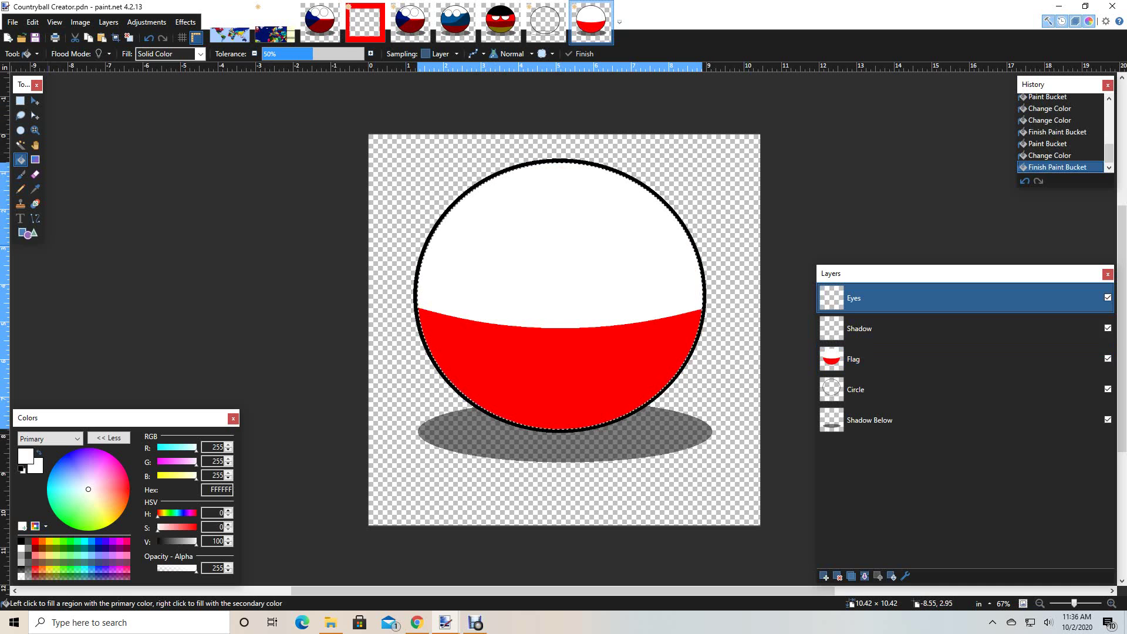
click(24, 233)
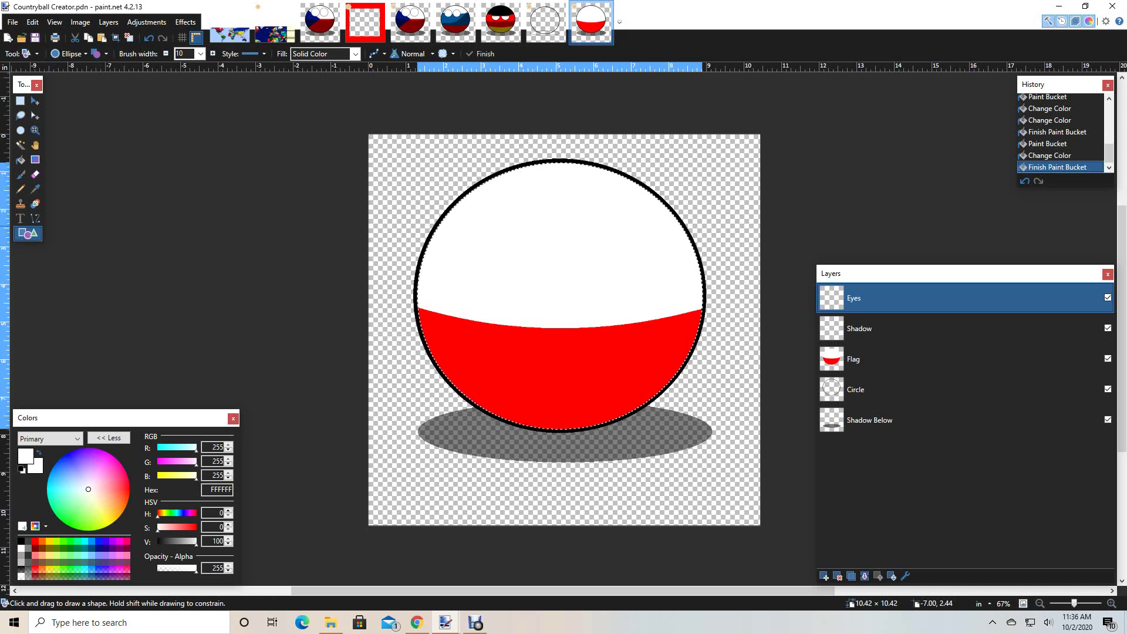
click(96, 53)
click(118, 90)
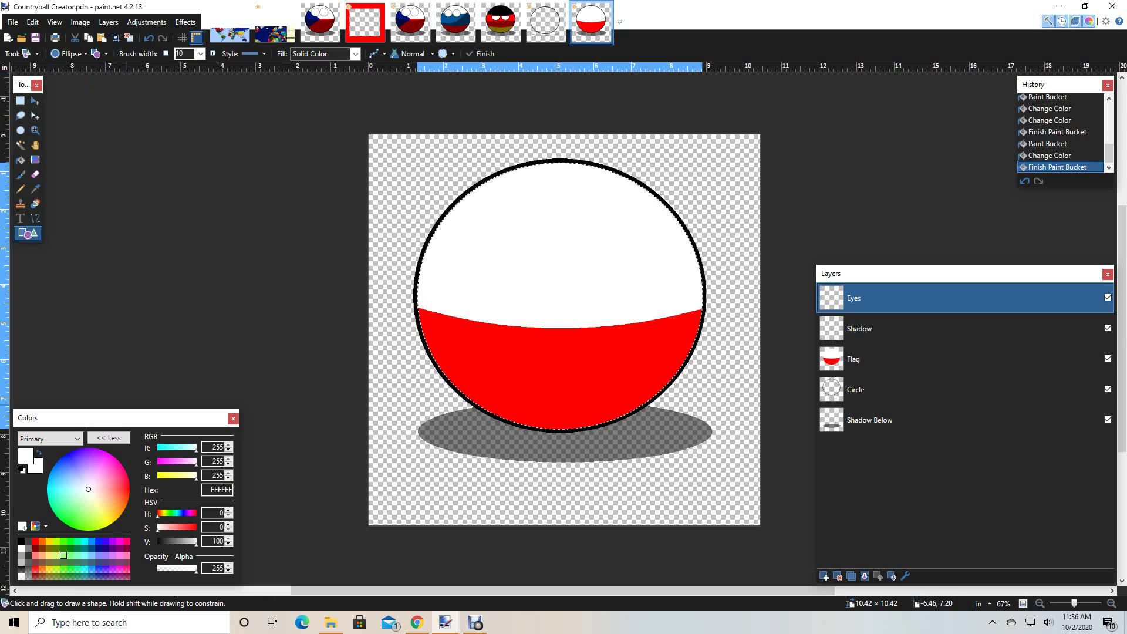
click(21, 541)
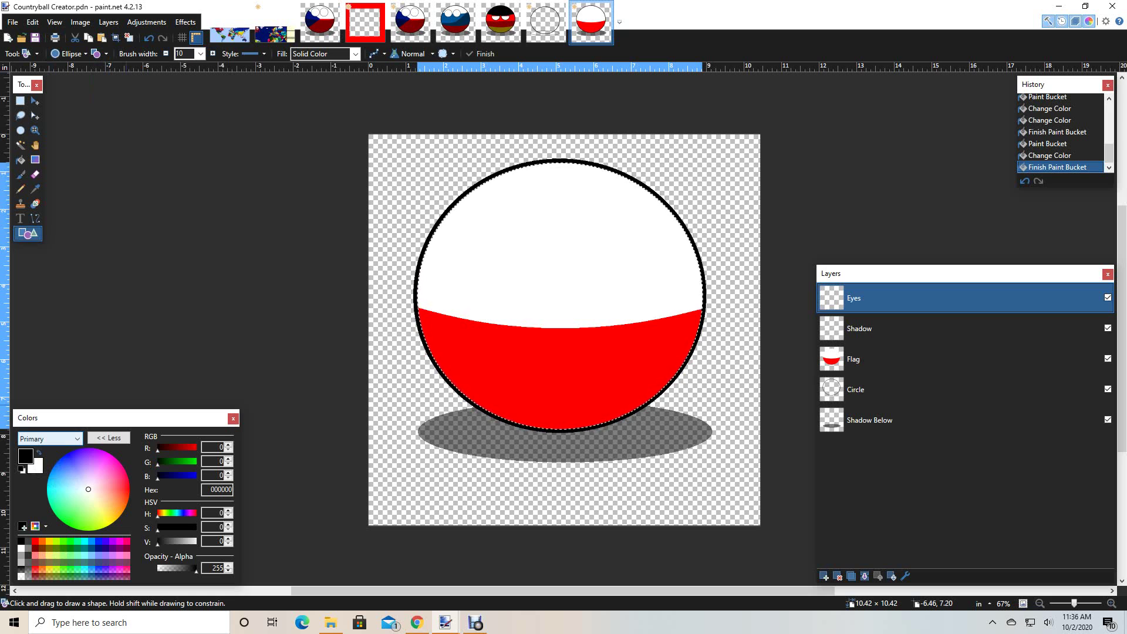
click(50, 438)
click(49, 463)
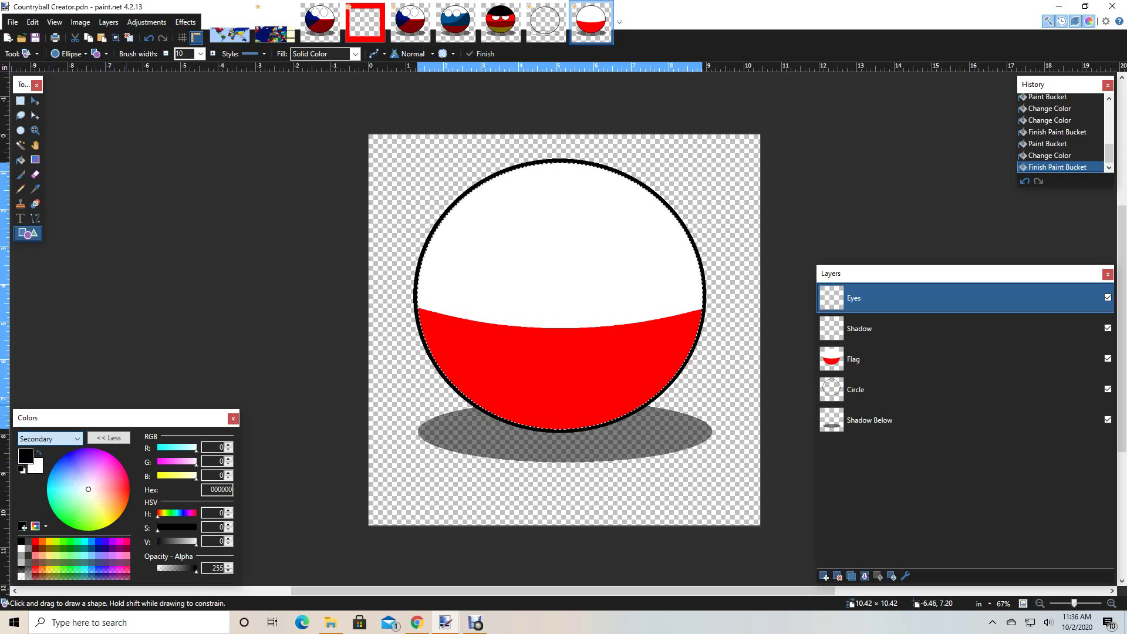
click(74, 509)
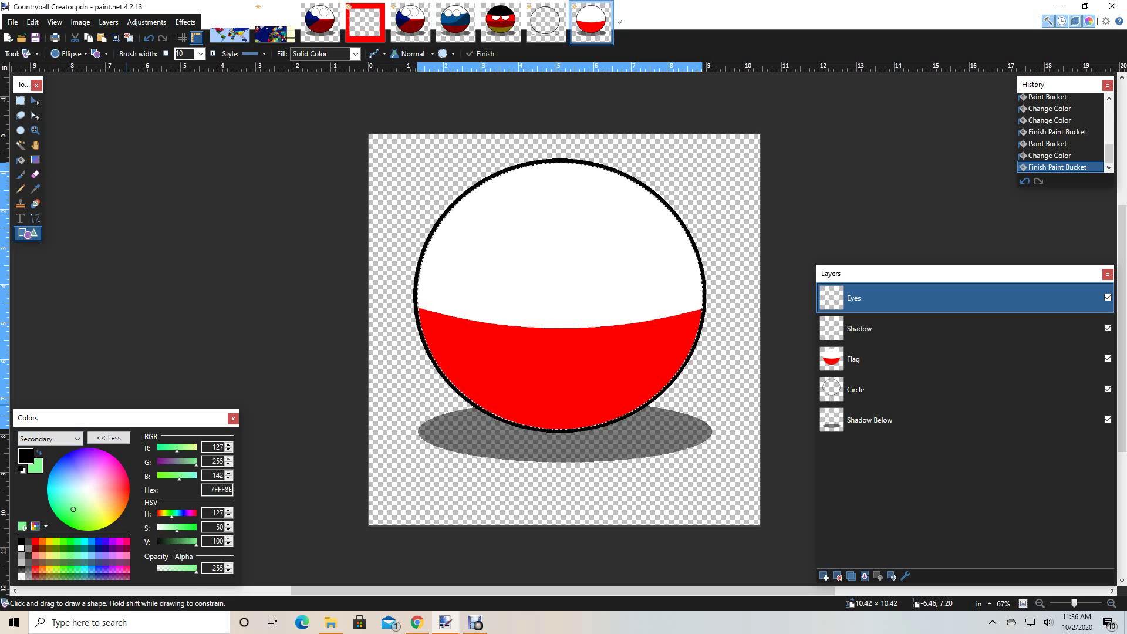
click(21, 548)
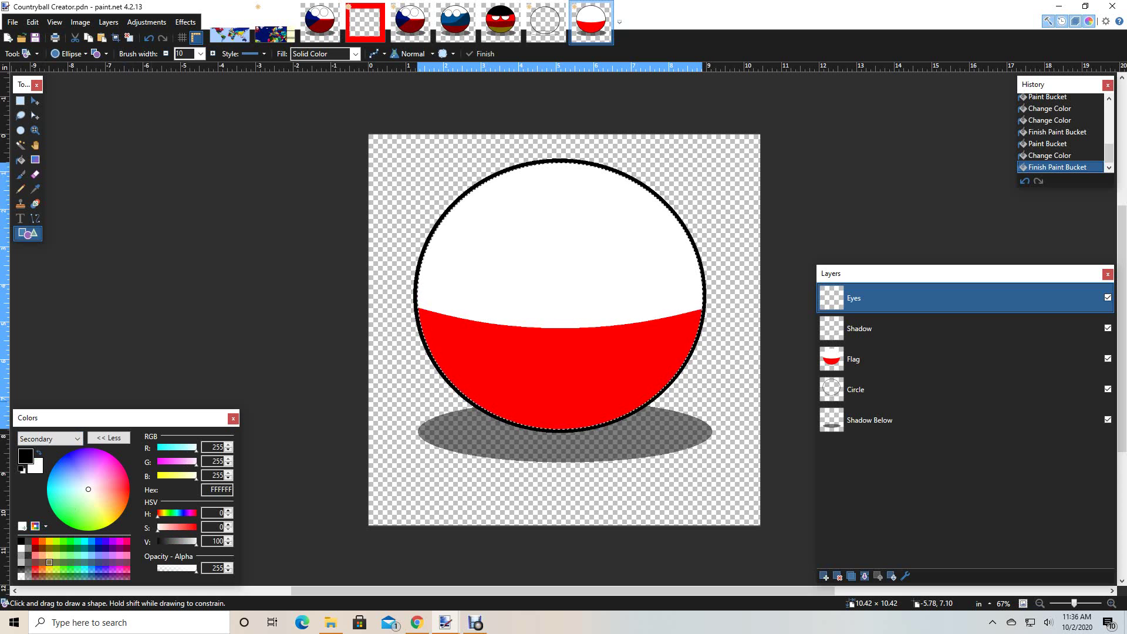
click(49, 562)
drag(449, 241, 462, 257)
drag(534, 331, 535, 332)
key(ctrl+z)
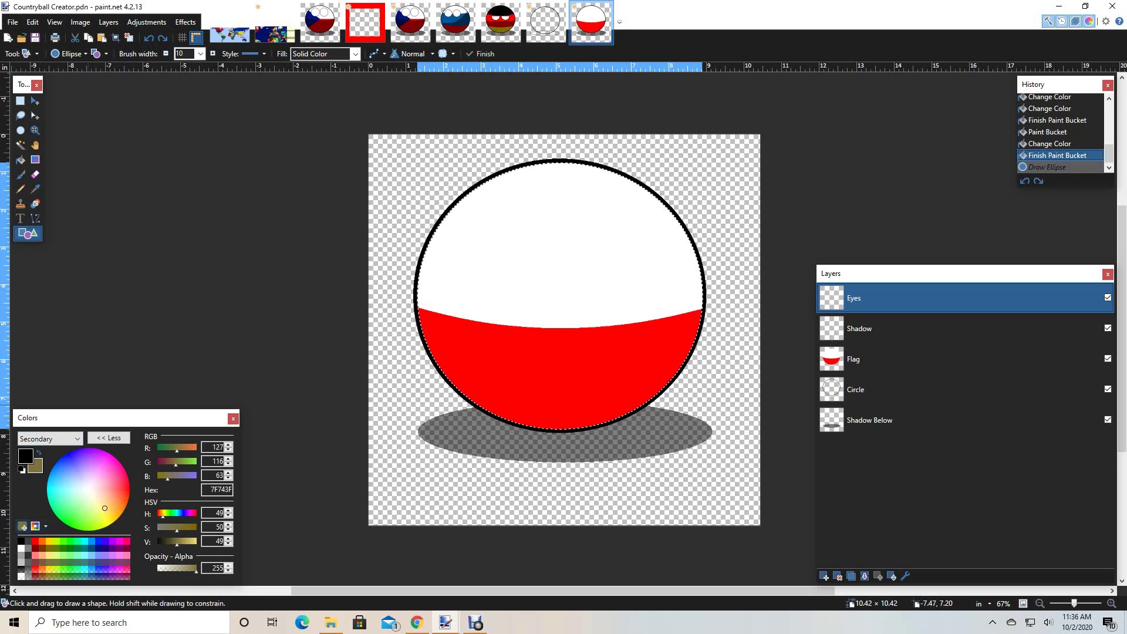
Draw a white-filled, black-outlined circle about 2 inches wide as the first eye in the ball's upper-left area
click(21, 548)
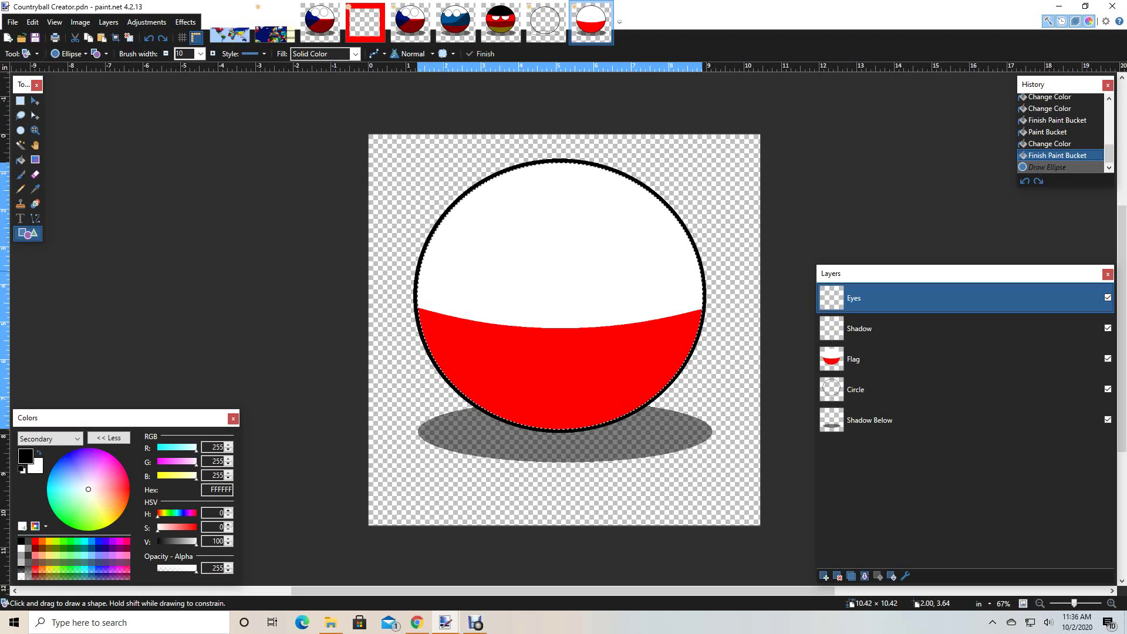
mouse_move(452, 226)
mouse_down()
mouse_move(564, 338)
mouse_move(529, 303)
mouse_up()
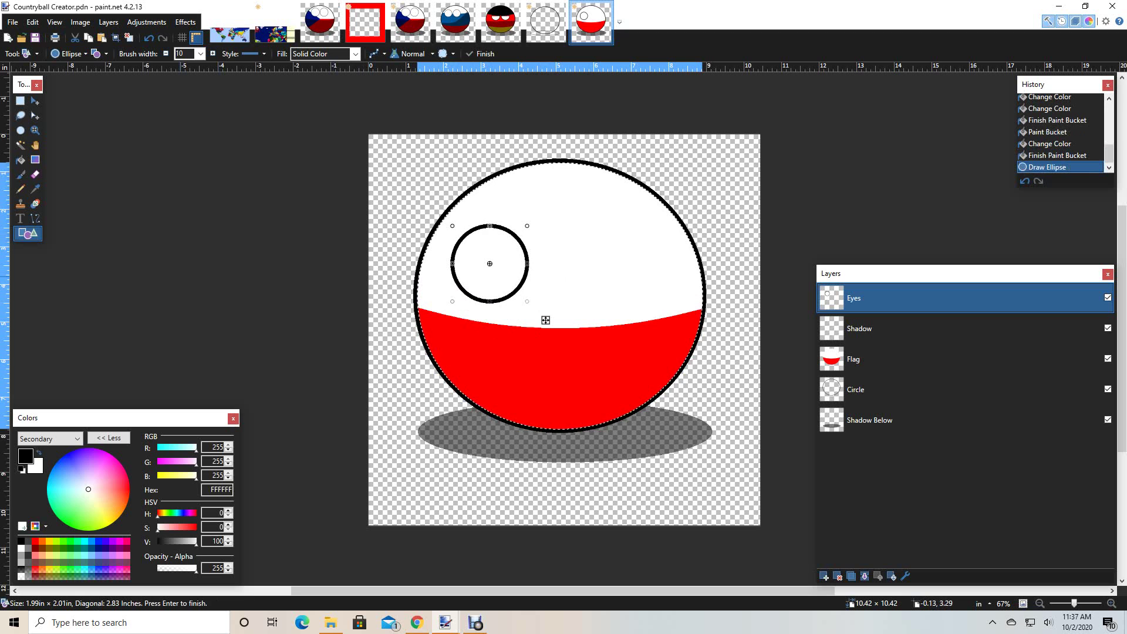
Duplicate the eye by cutting it out with a rectangular selection, pasting it twice and placing the copy directly beside the original
key(s)
drag(445, 214, 538, 308)
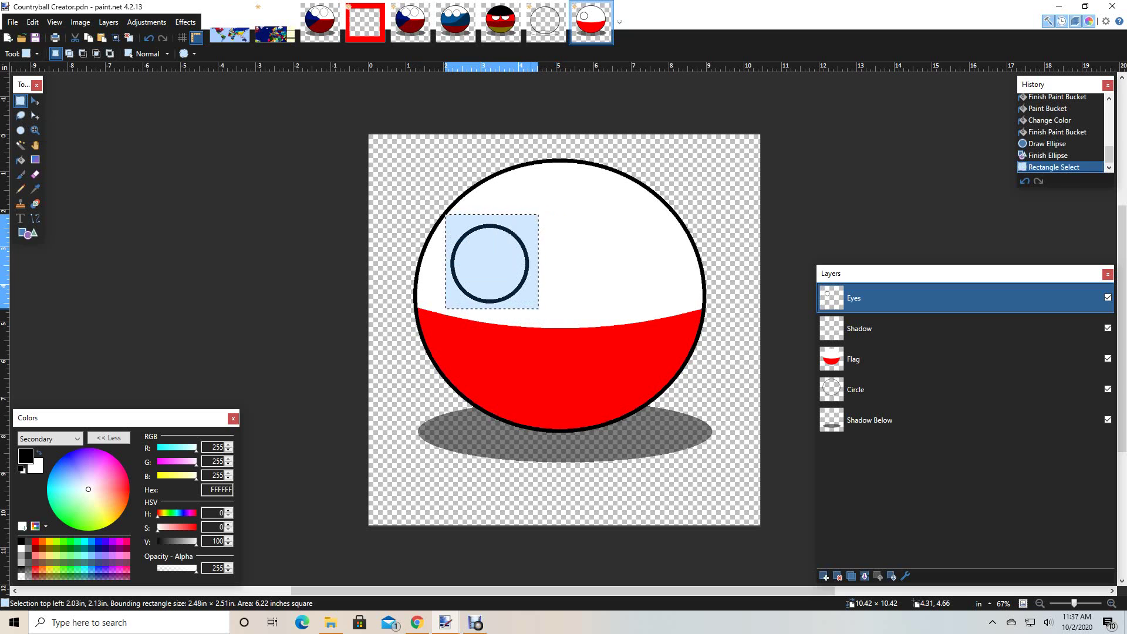
key(ctrl+x)
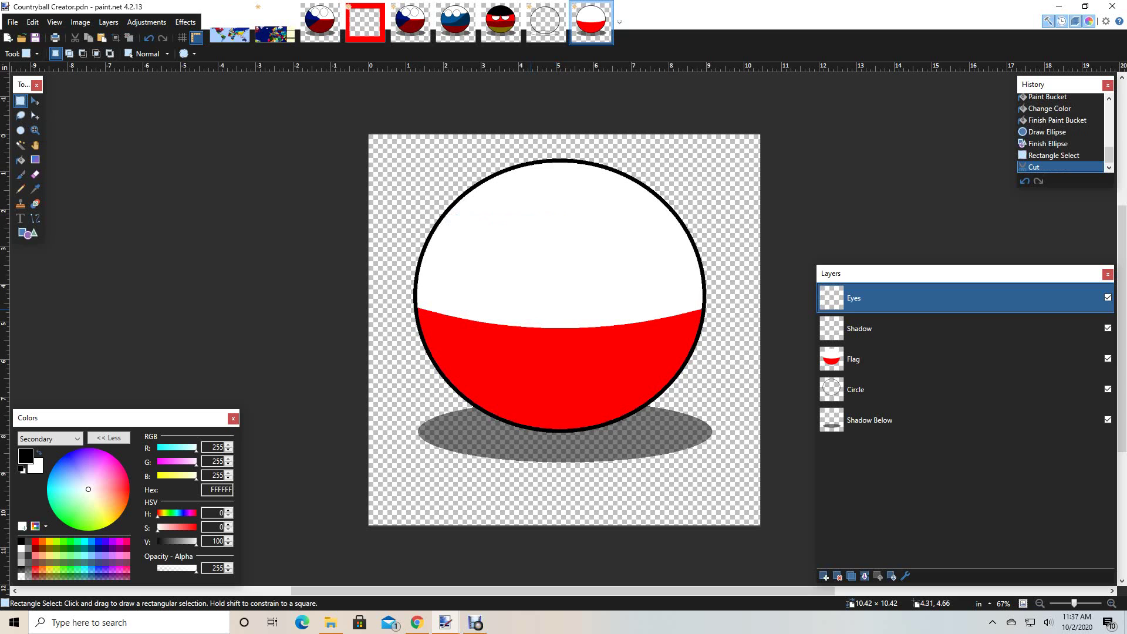
key(ctrl+v)
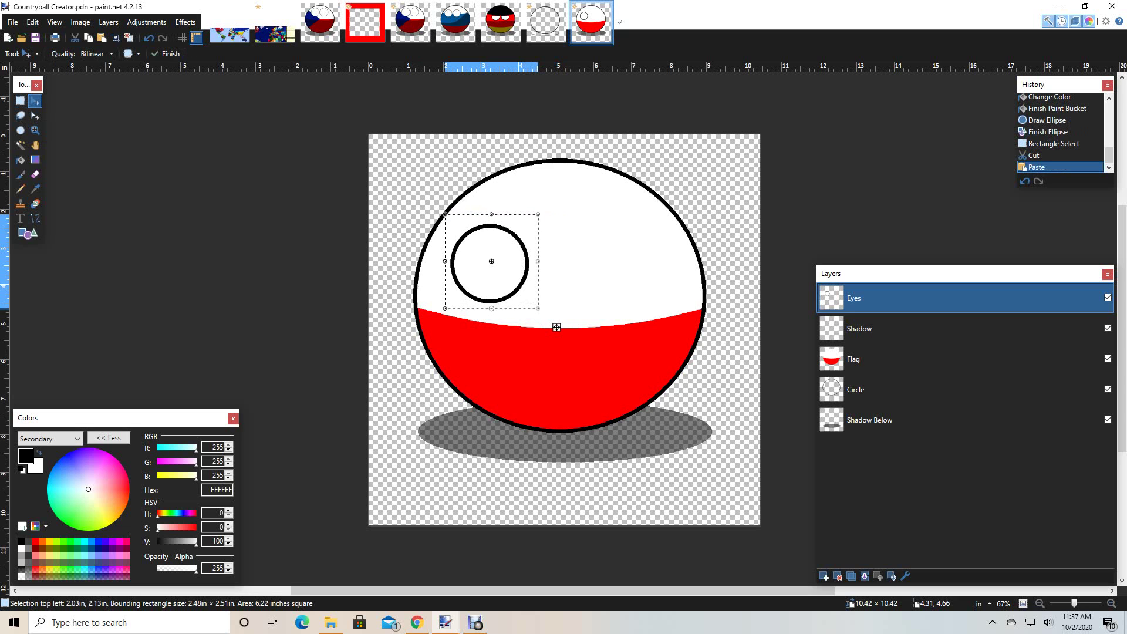
key(ctrl+v)
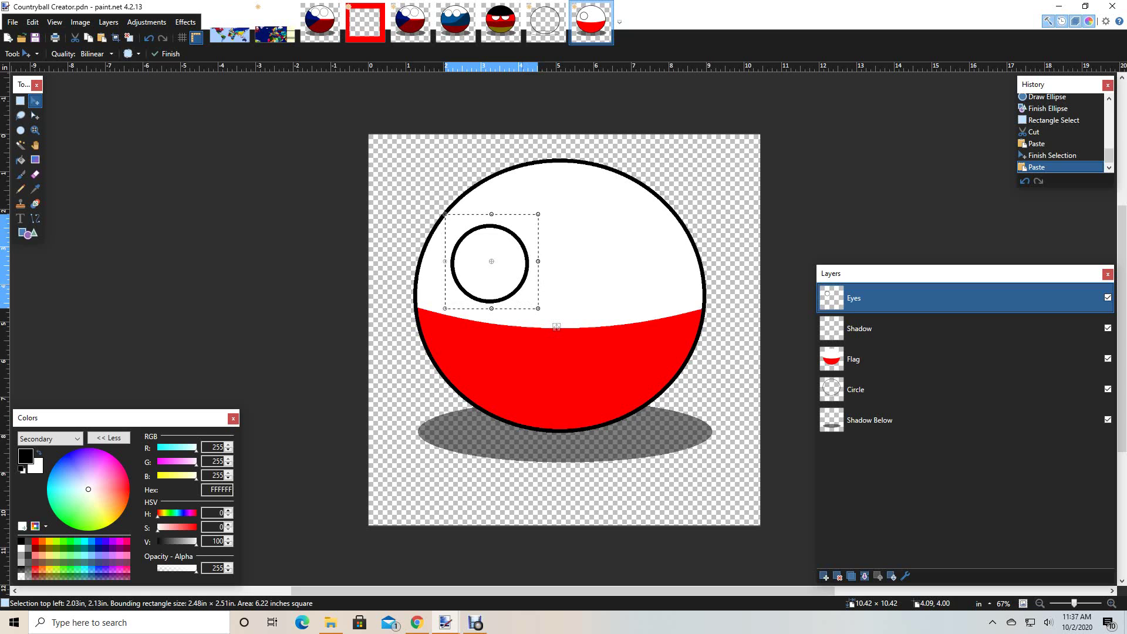
drag(556, 327, 643, 328)
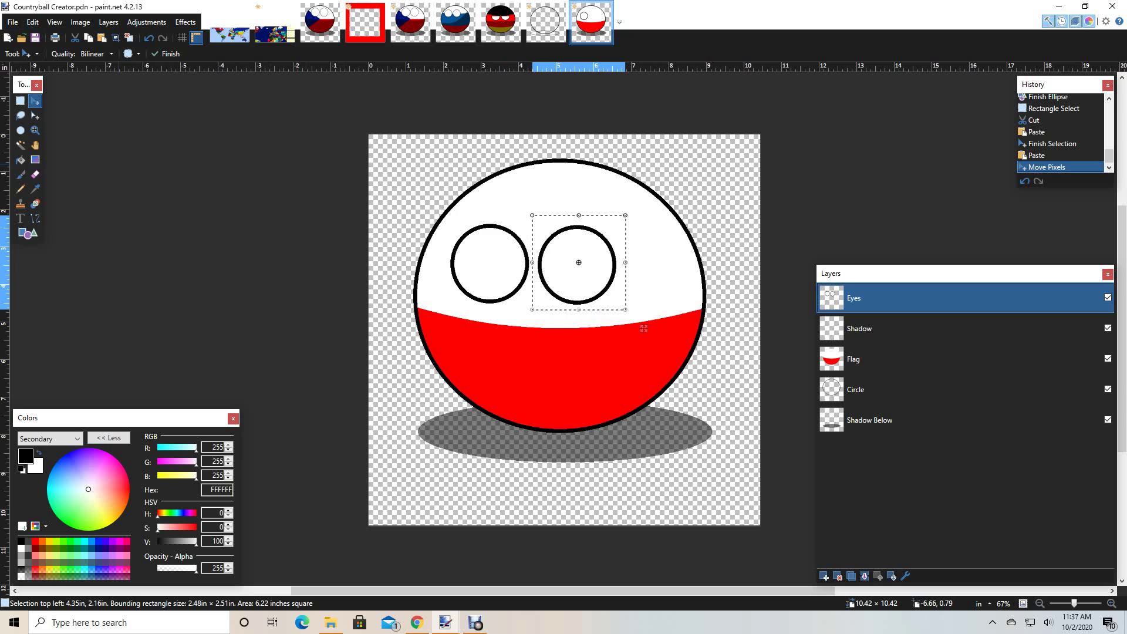
Deselect and draw a horizontal black line about 4.3 inches long across the middle of both eyes
click(35, 218)
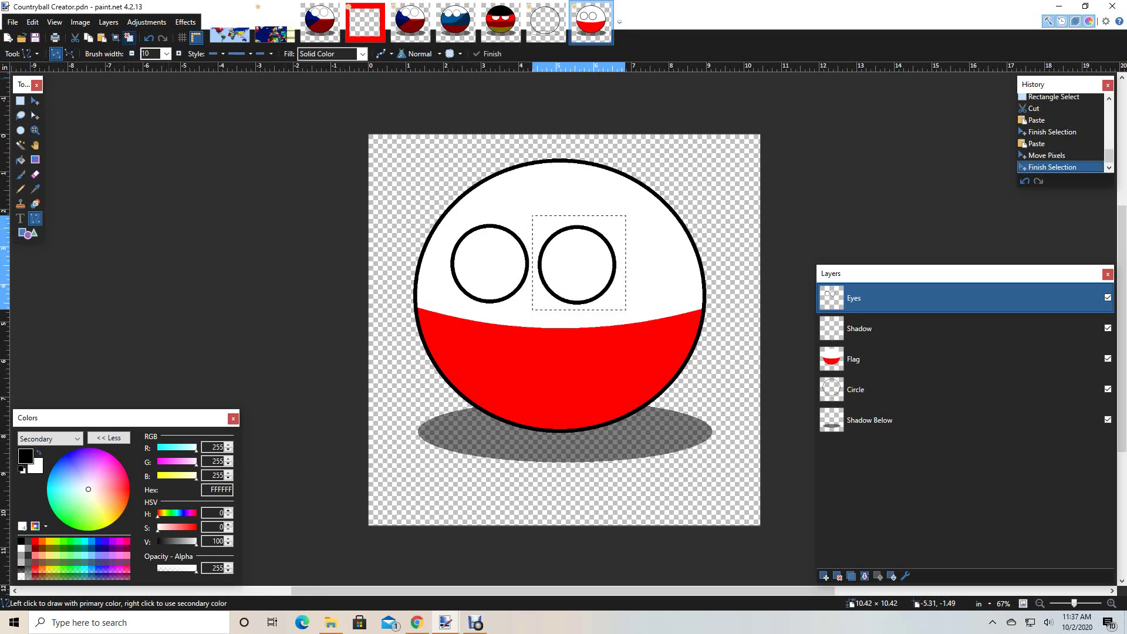
key(ctrl+d)
drag(456, 262, 575, 263)
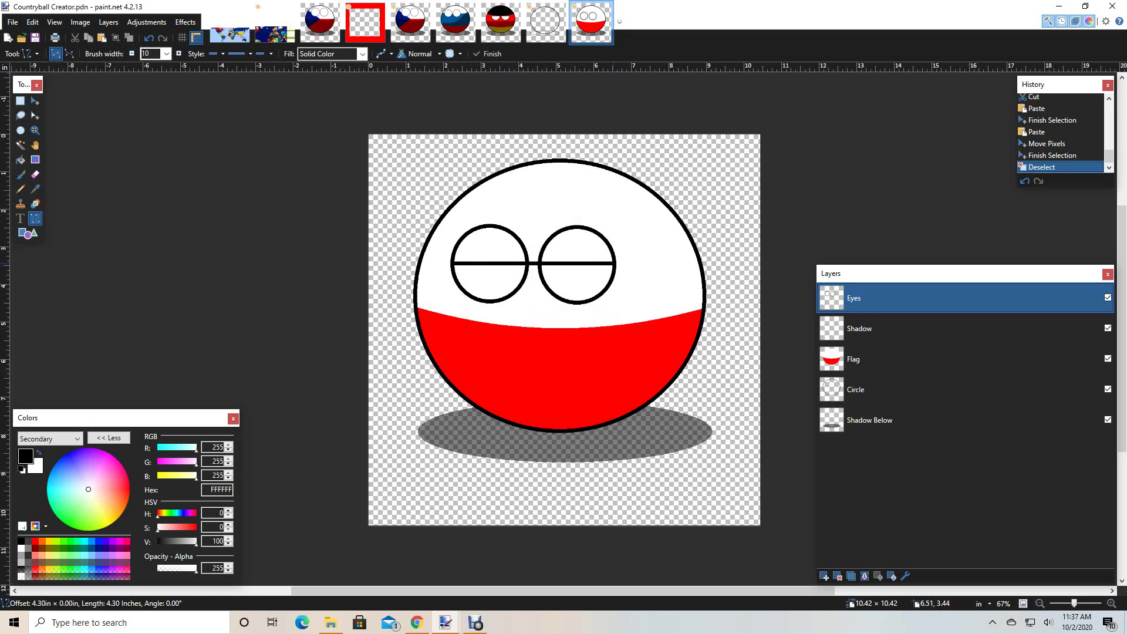
drag(615, 263, 615, 264)
Undo the line across the eyes, the deselection and the placement of the second eye
key(ctrl+z)
key(ctrl+z)
key(ctrl+z)
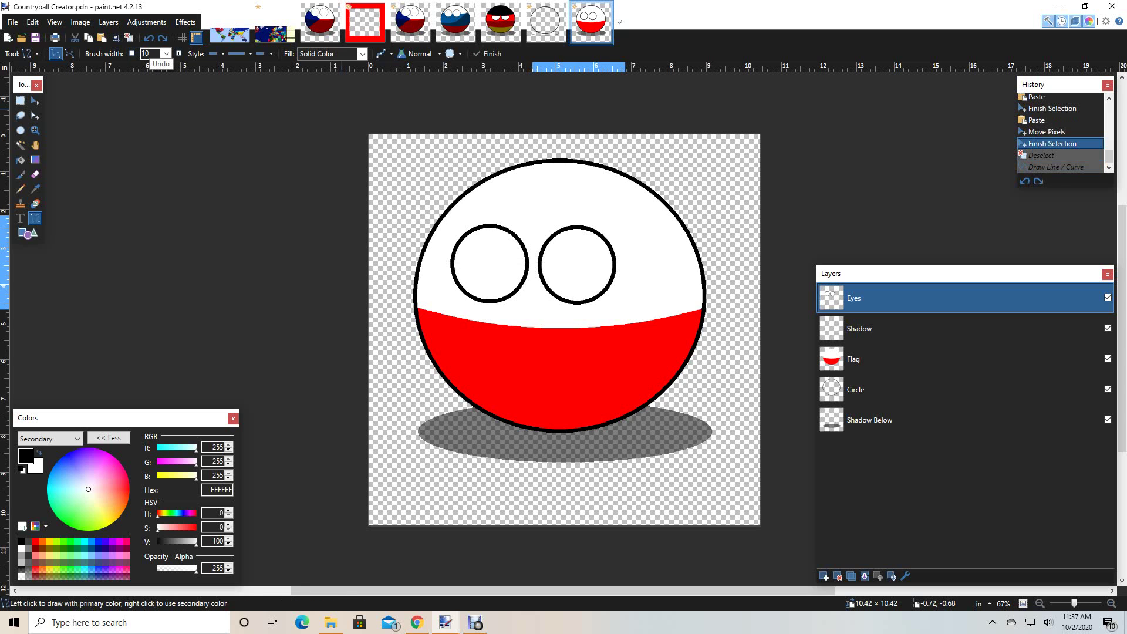
key(ctrl+z)
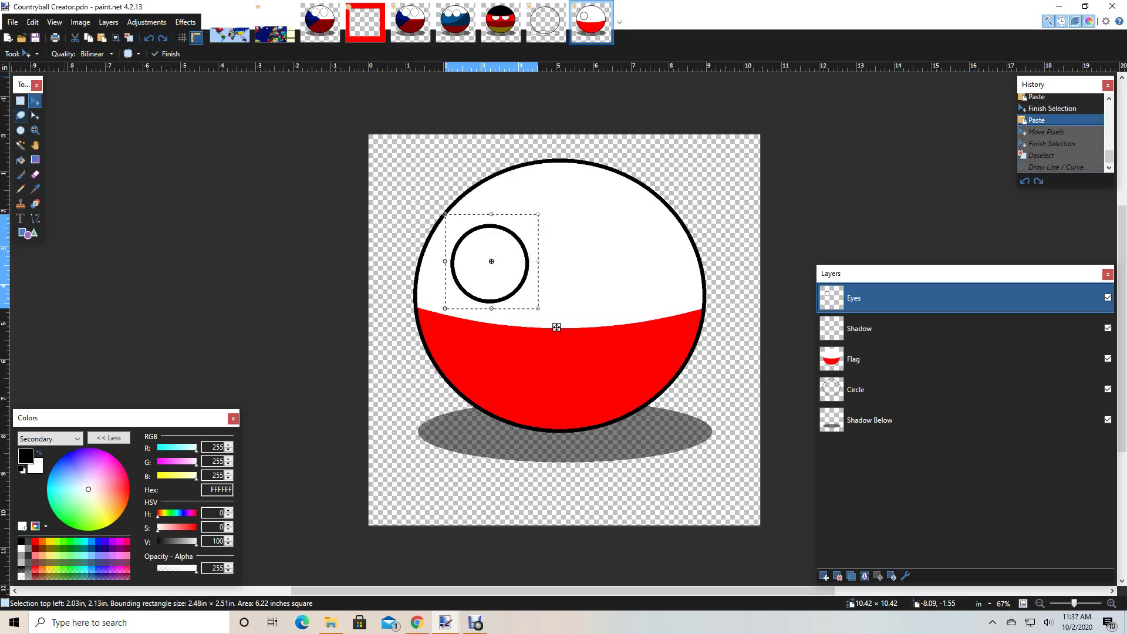
key(l)
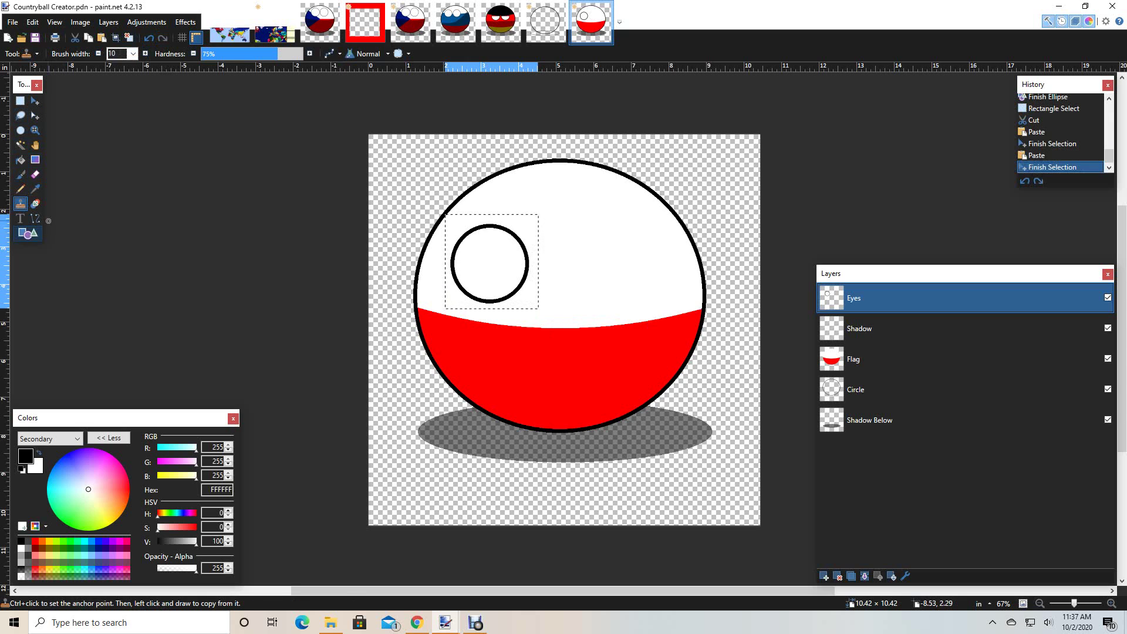
click(133, 53)
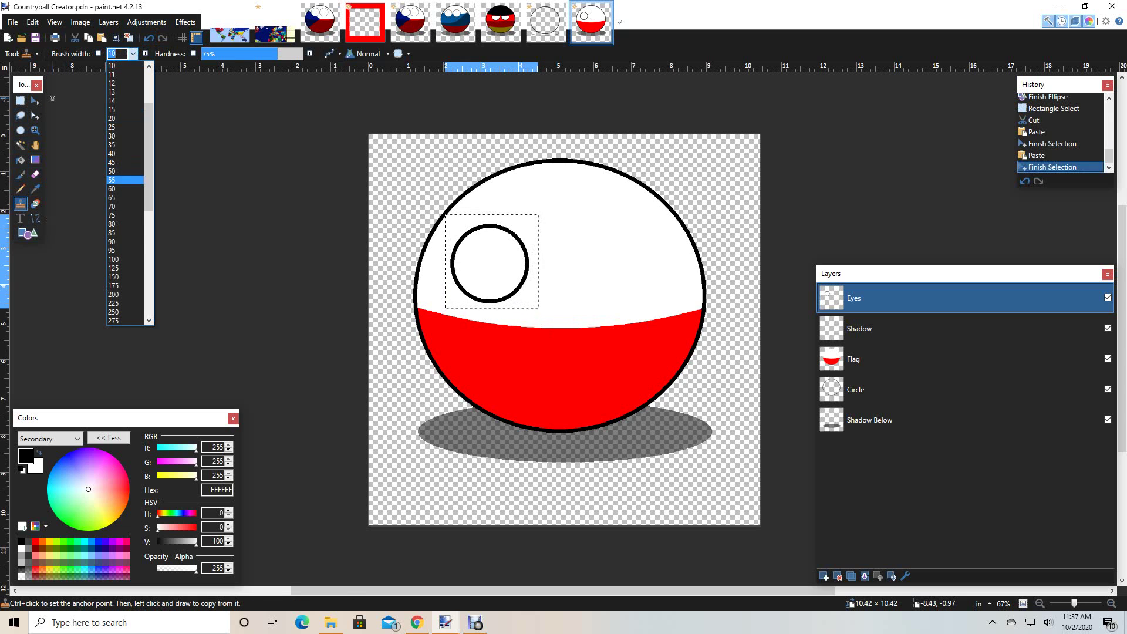
drag(149, 179, 149, 147)
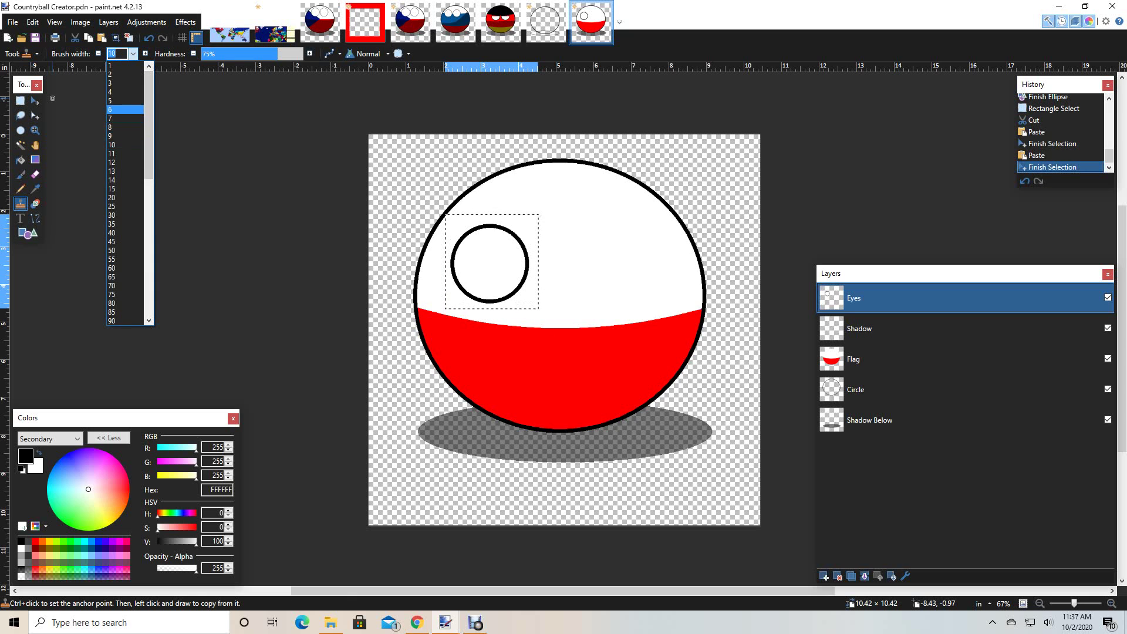
click(116, 101)
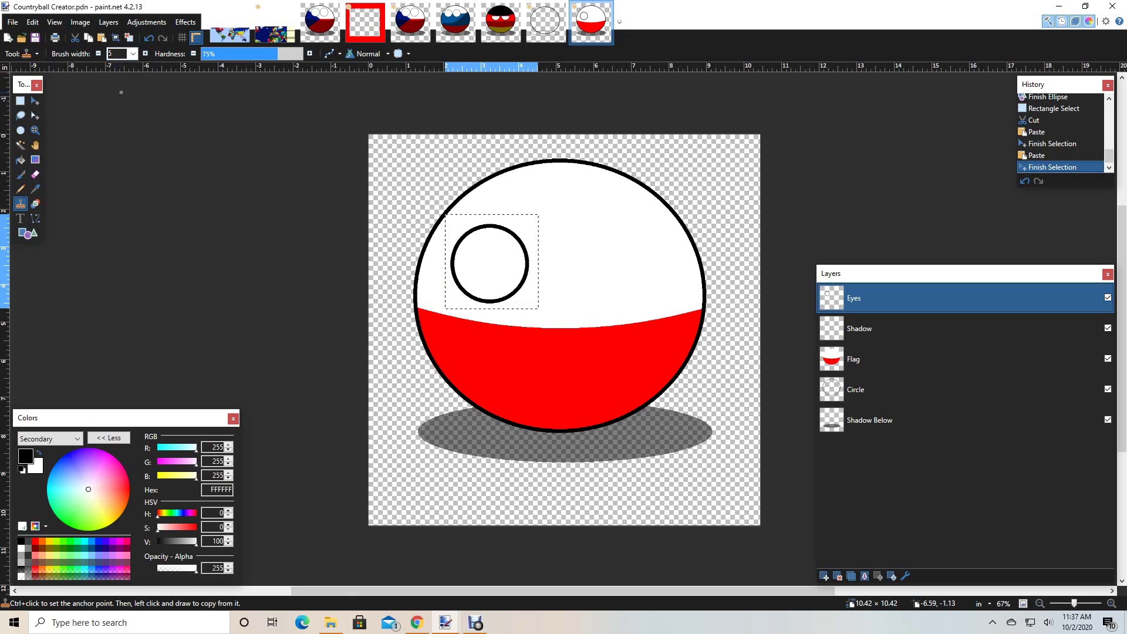
key(ctrl+z)
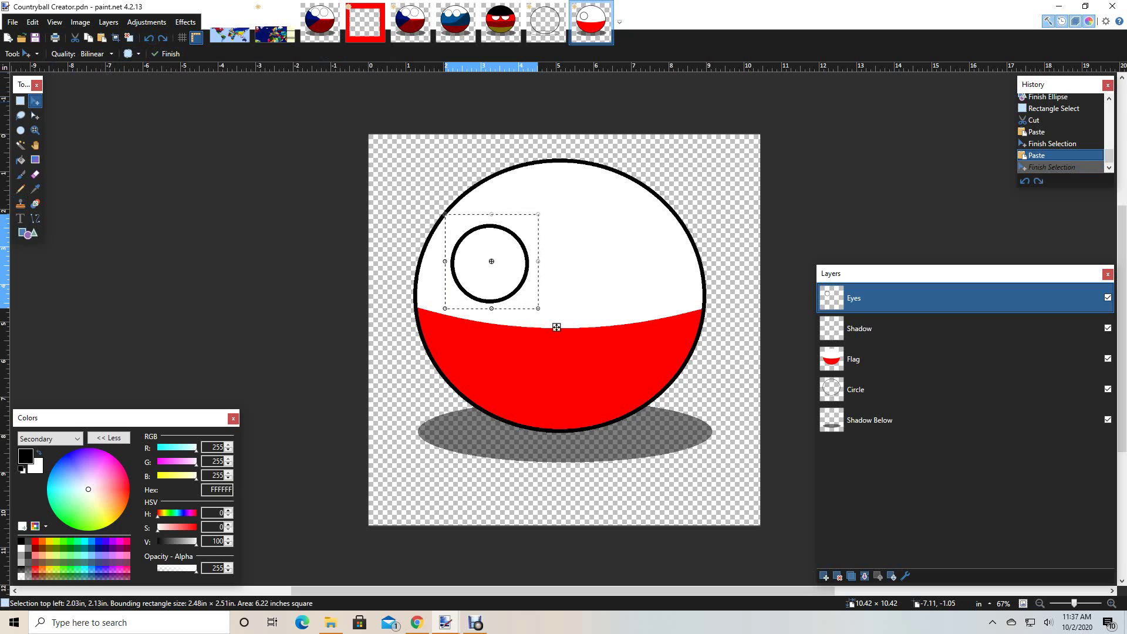
Undo the eye's pastes, cut and rectangular selection, back to the still editable drawn ellipse
click(149, 37)
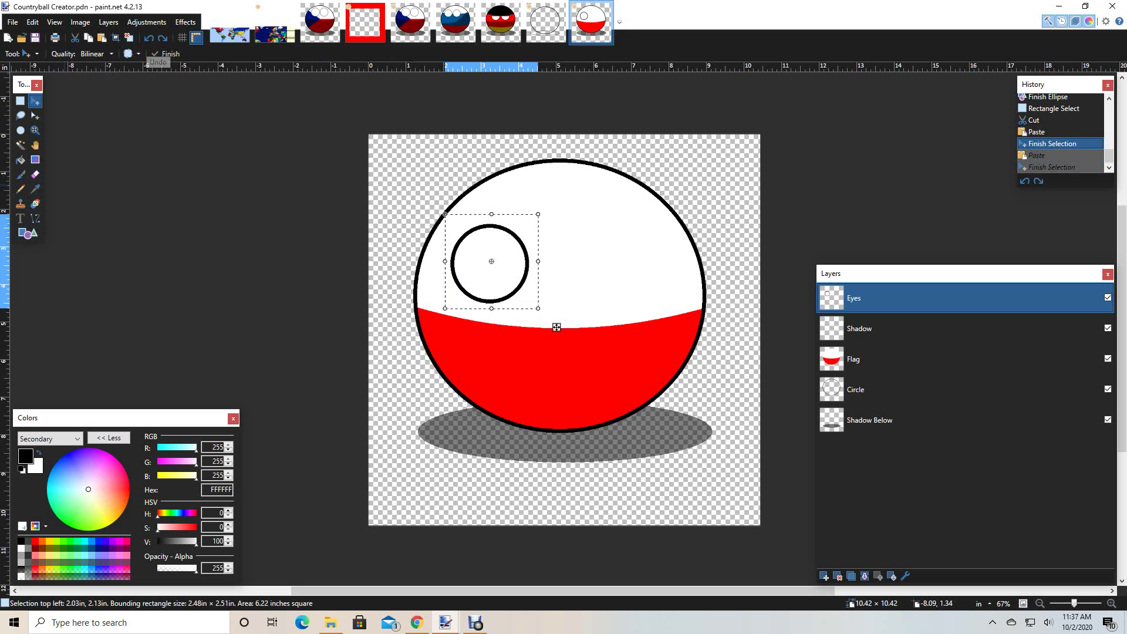
click(149, 38)
click(149, 38)
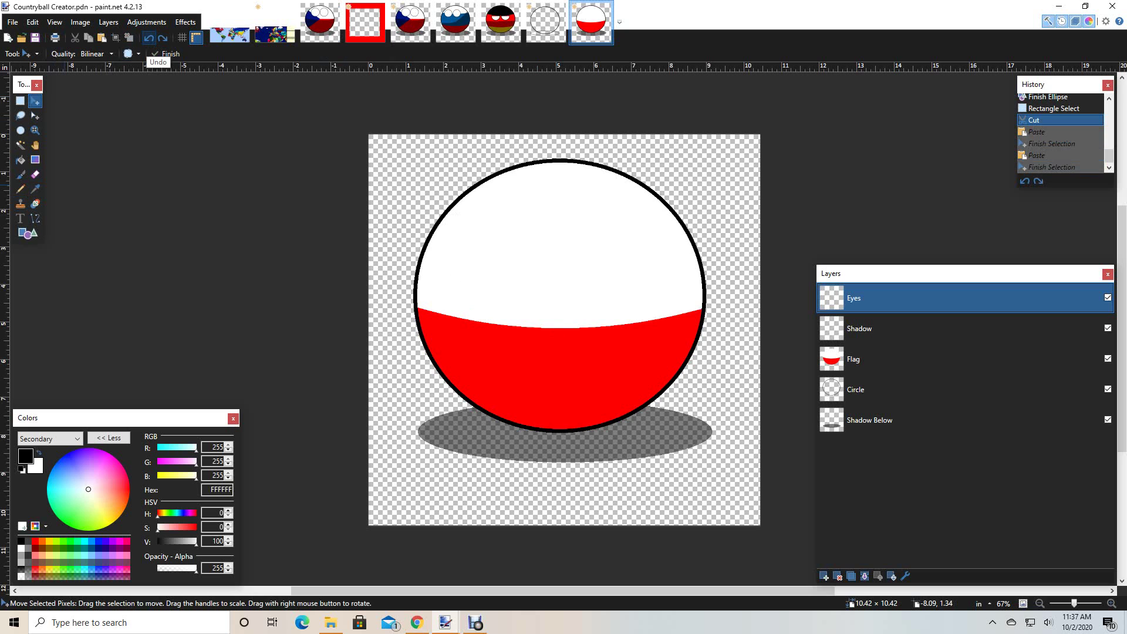
click(149, 37)
click(149, 38)
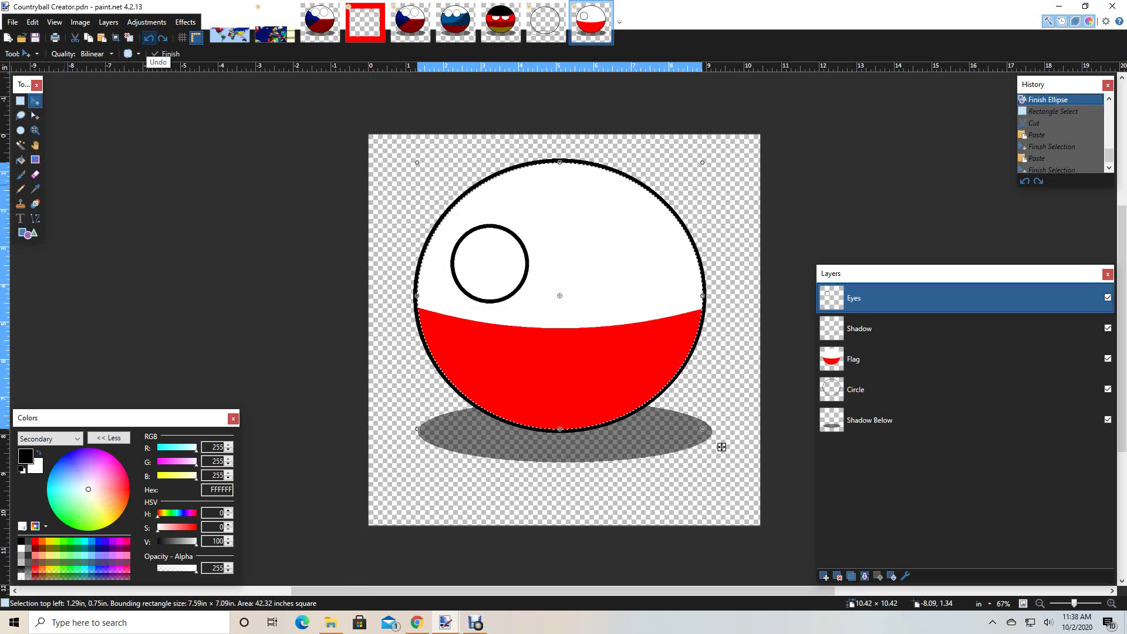
key(ctrl+z)
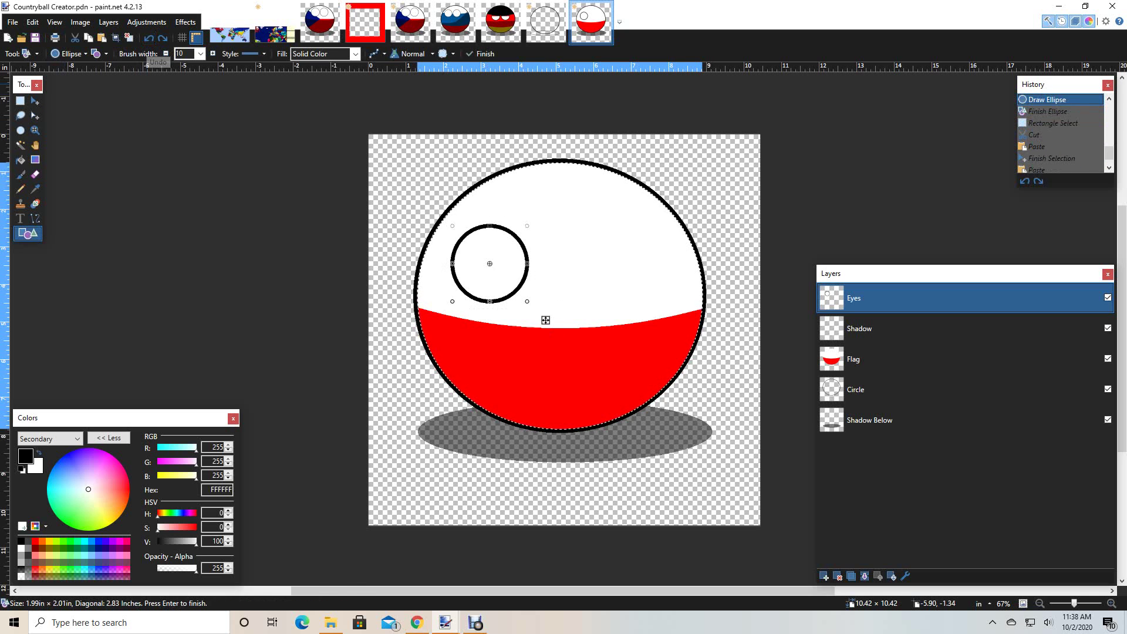
Set the outline width of the still editable eye ellipse to 5
click(200, 54)
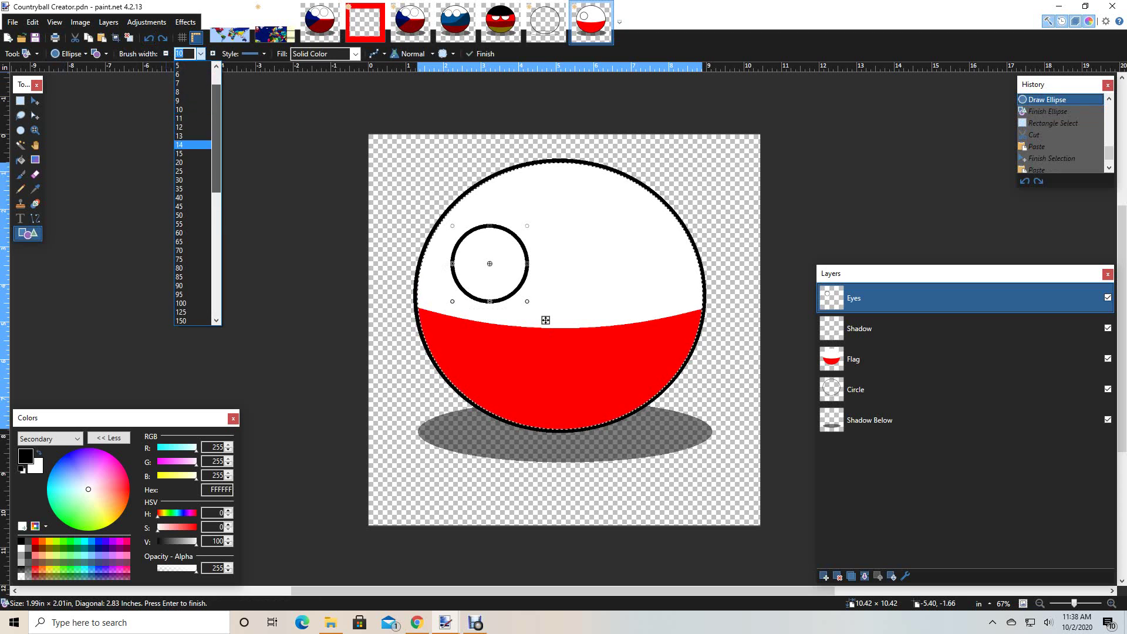
key(Down)
key(Return)
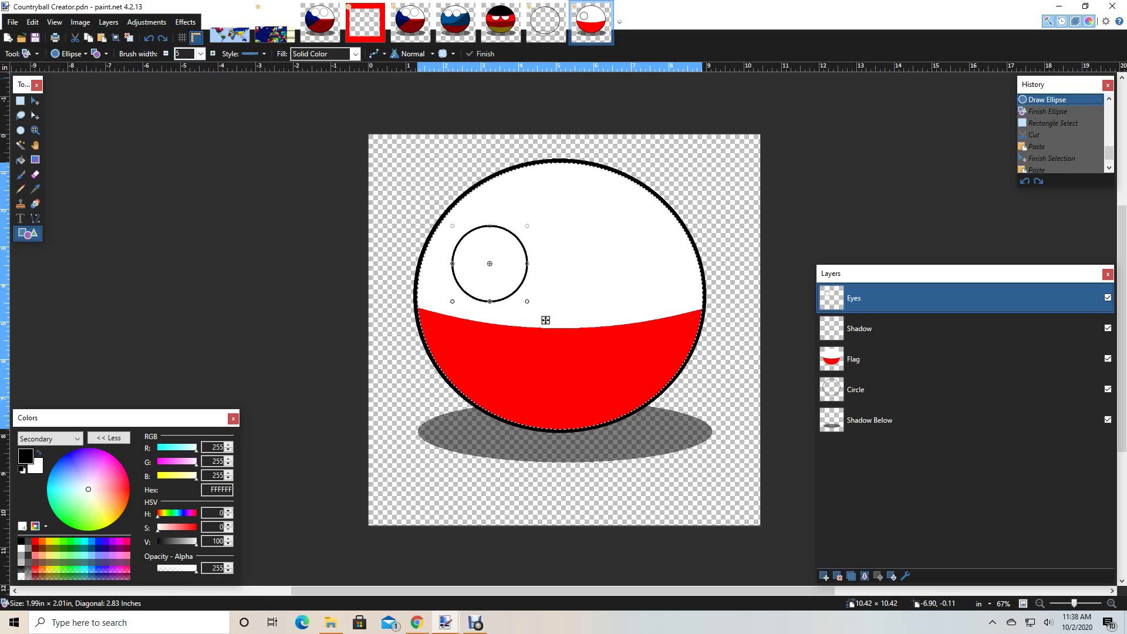
Duplicate the eye by cutting it out with a rectangular selection, pasting it twice and moving the second copy about 2.25 inches horizontally beside the first
key(s)
drag(452, 217, 537, 316)
drag(442, 228, 533, 304)
drag(447, 218, 540, 309)
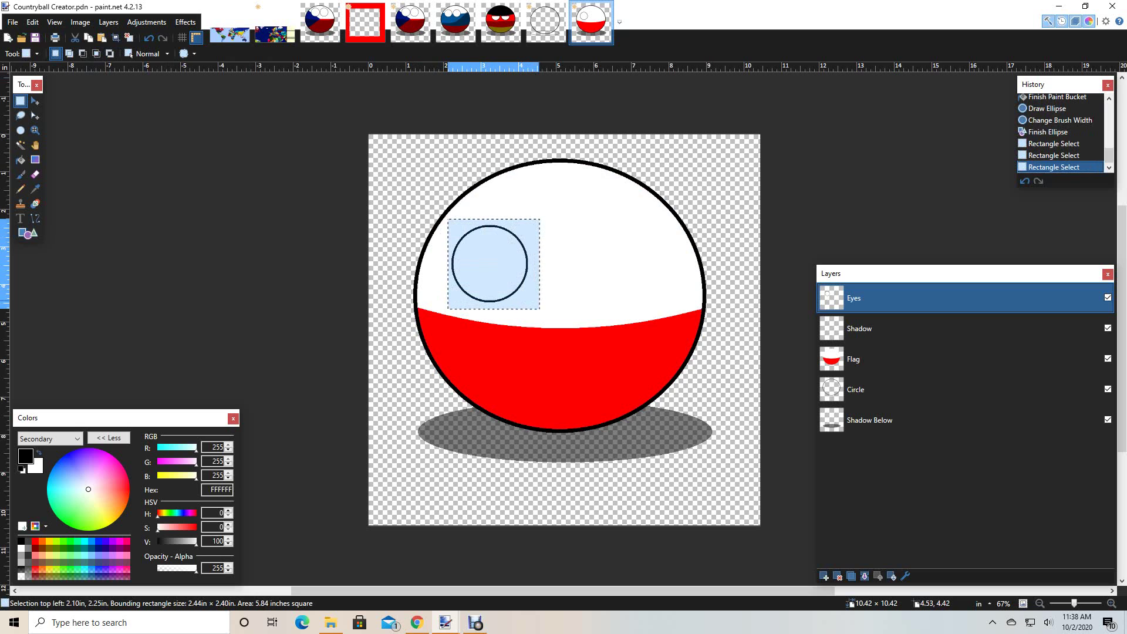
key(ctrl+x)
key(ctrl+v)
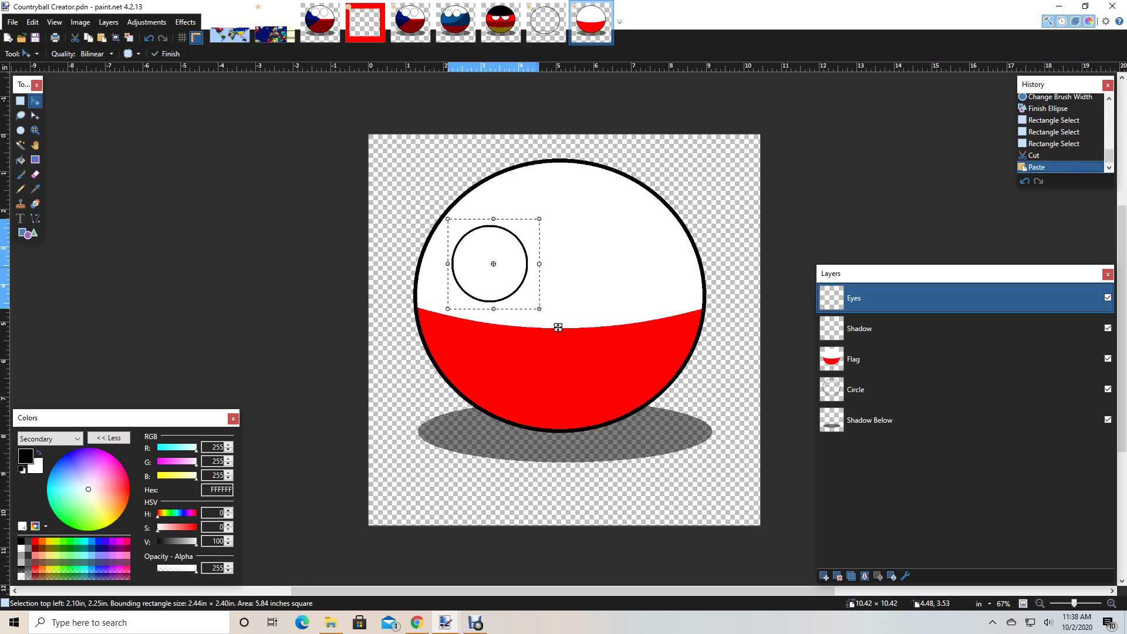
key(ctrl+v)
drag(558, 326, 643, 327)
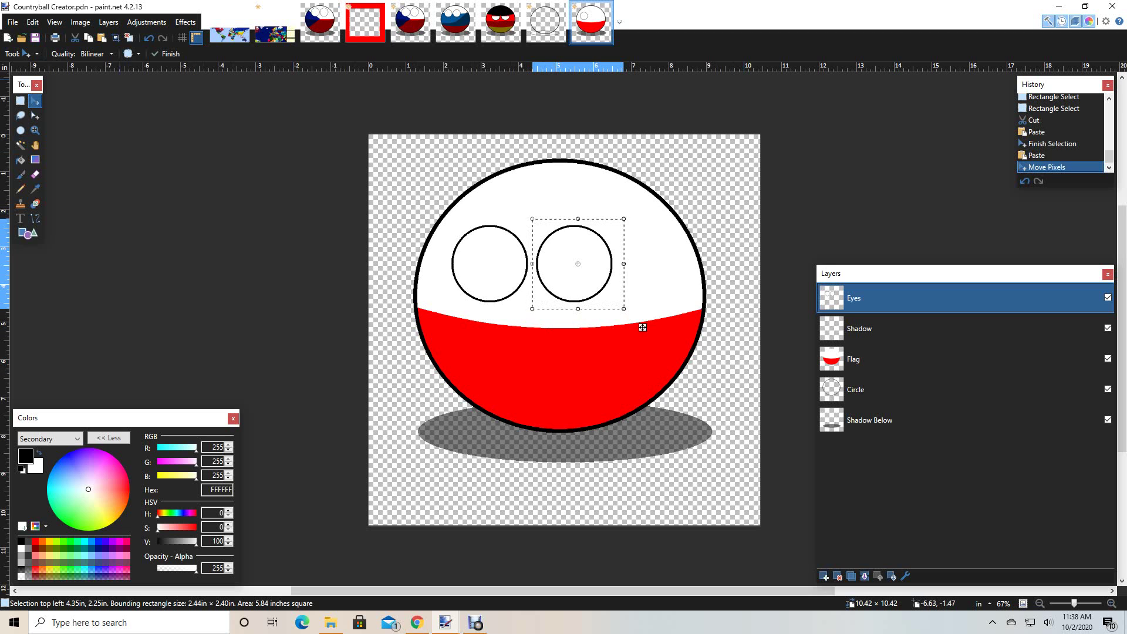
View the finished countryballs' eyes in the World_Regions image for reference and return to the Countryball Creator image
click(274, 25)
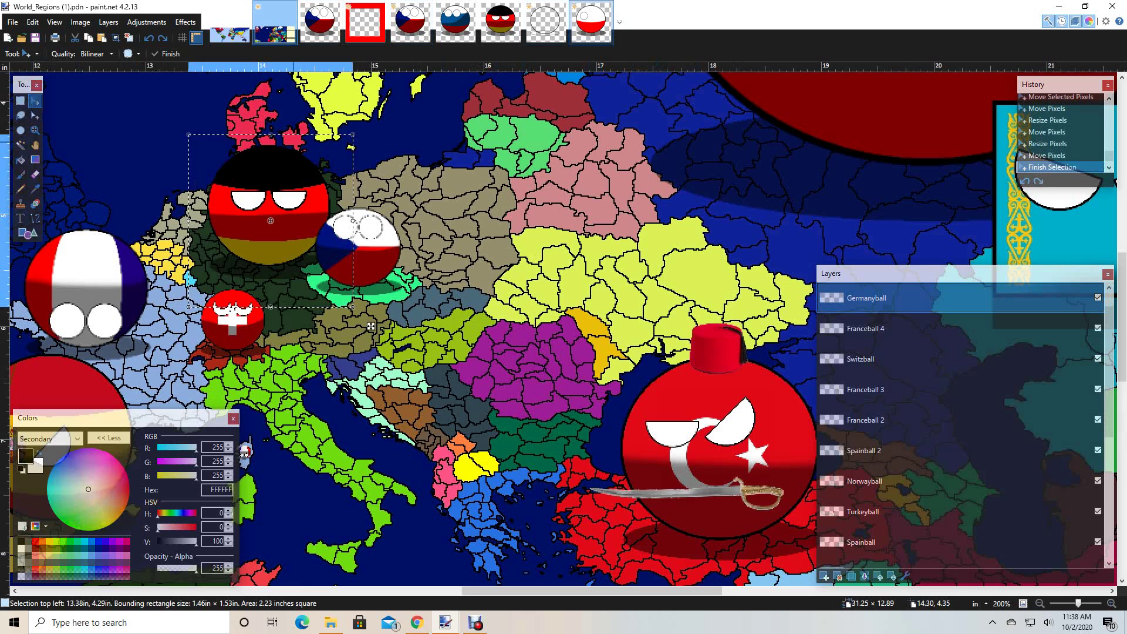
click(590, 22)
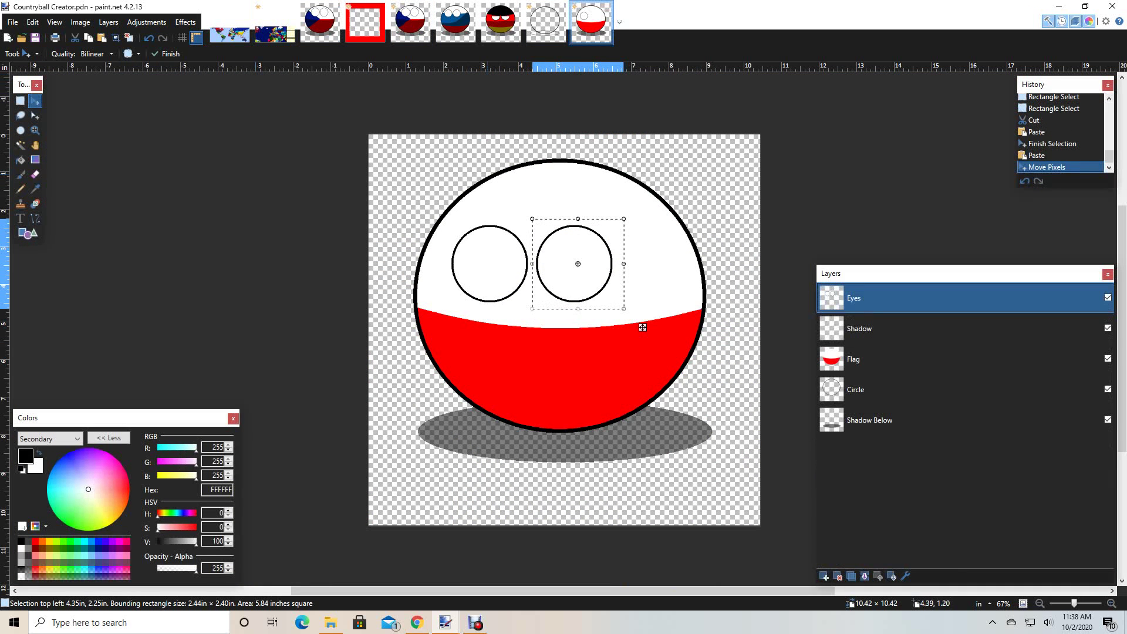
click(35, 218)
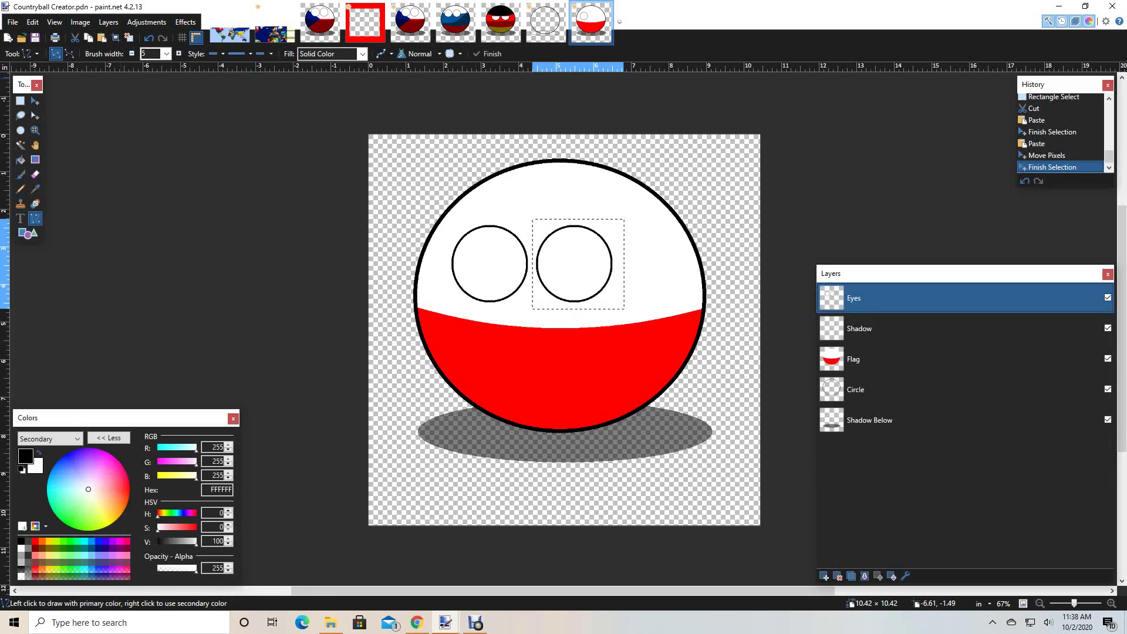
drag(534, 262, 604, 263)
click(148, 38)
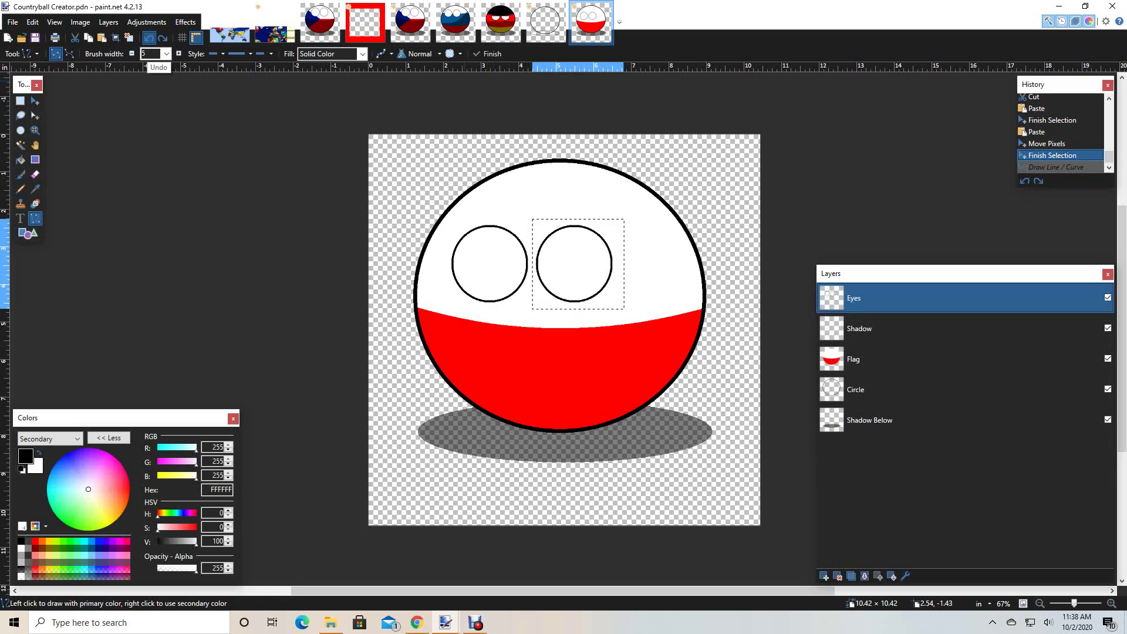
click(149, 39)
click(163, 38)
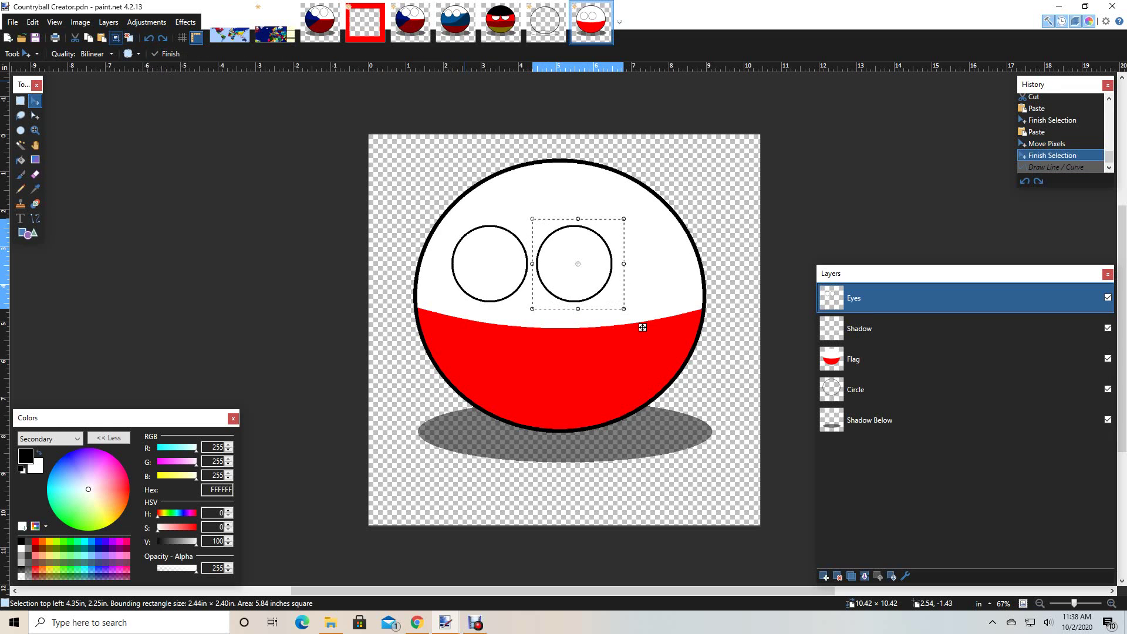
Deselect and draw a horizontal black line about 4.26 inches long across the middle of both eyes
key(ctrl+d)
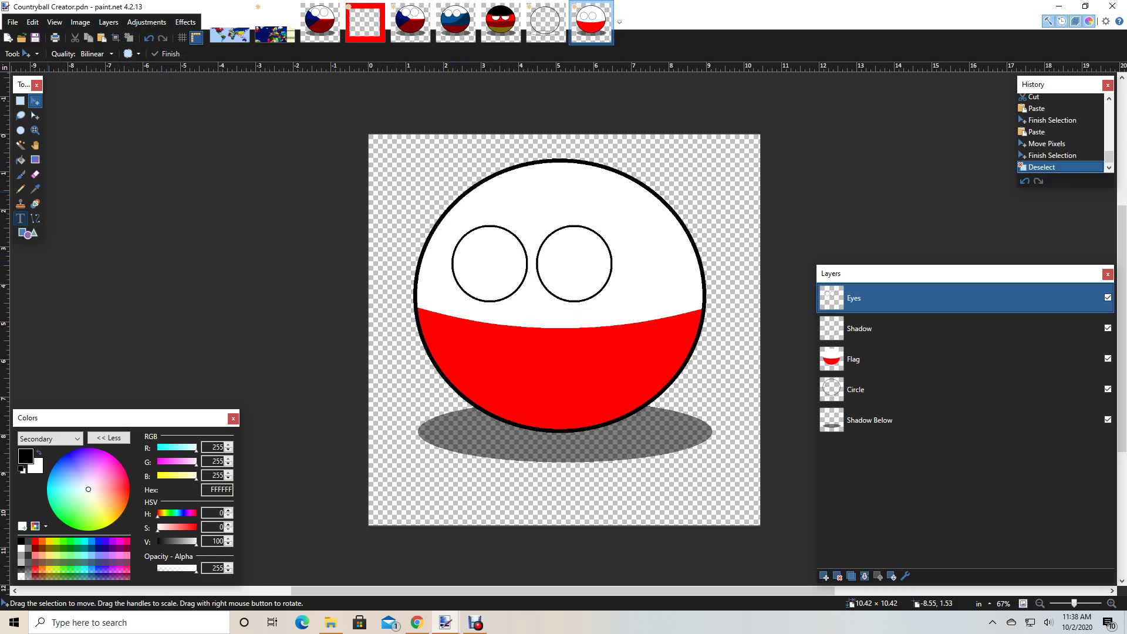
click(35, 218)
drag(452, 263, 611, 263)
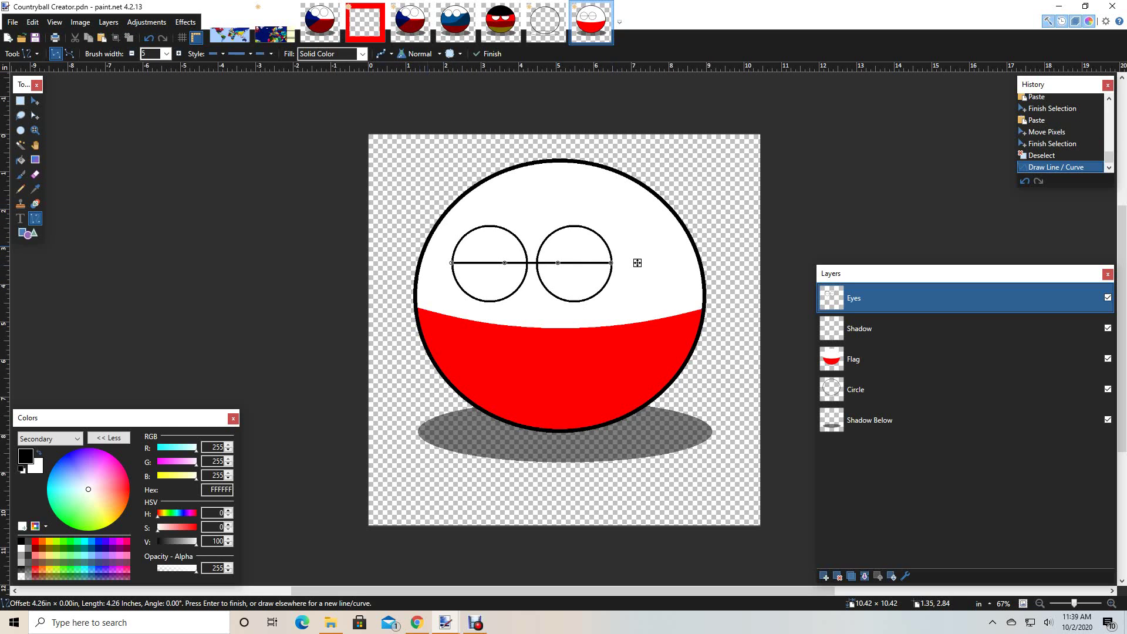
Select the upper half of the left eye with the Magic Wand and erase its white fill with a 250-wide eraser
key(s)
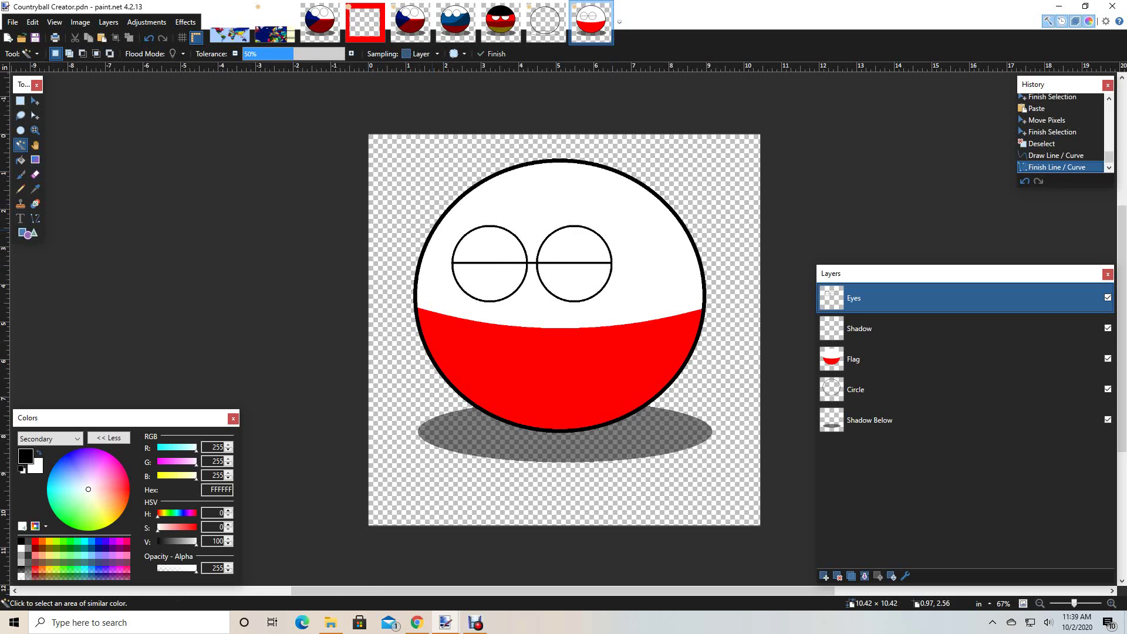
click(490, 243)
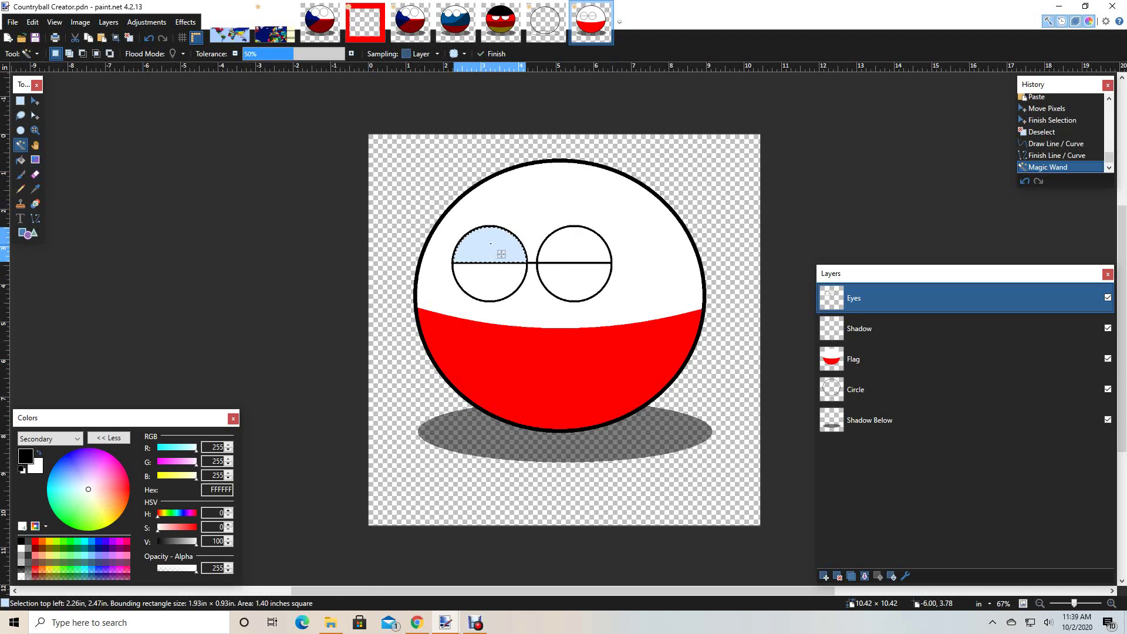
click(35, 174)
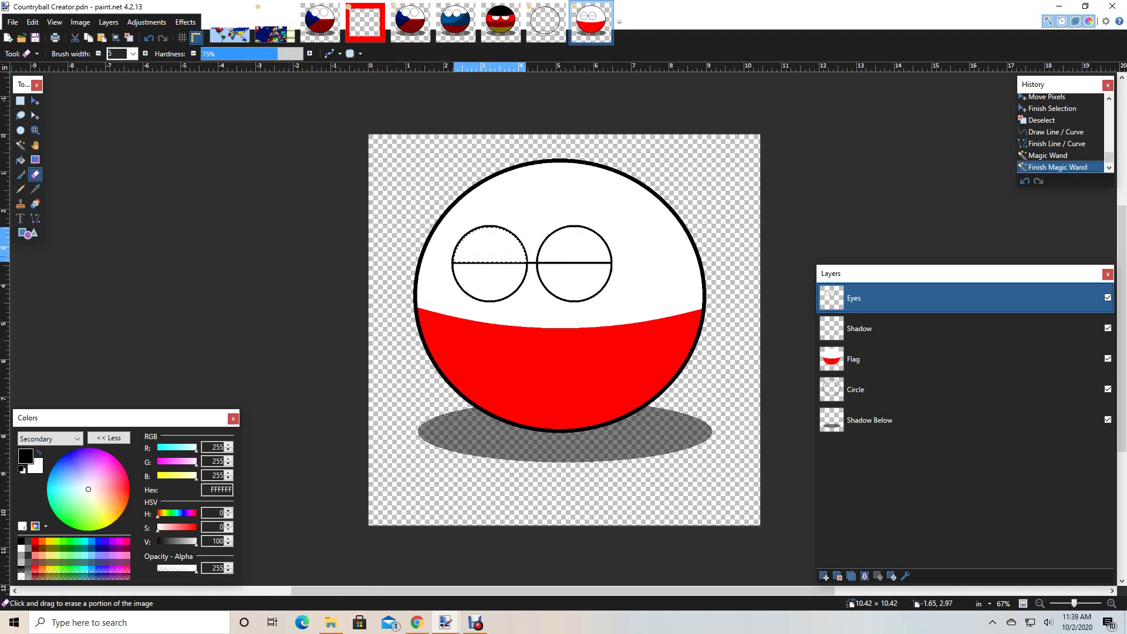
click(133, 54)
click(125, 189)
mouse_move(510, 248)
mouse_down()
mouse_move(416, 252)
mouse_move(474, 235)
mouse_move(506, 243)
mouse_move(493, 261)
mouse_move(462, 245)
mouse_up()
click(134, 54)
click(125, 231)
drag(475, 257, 610, 258)
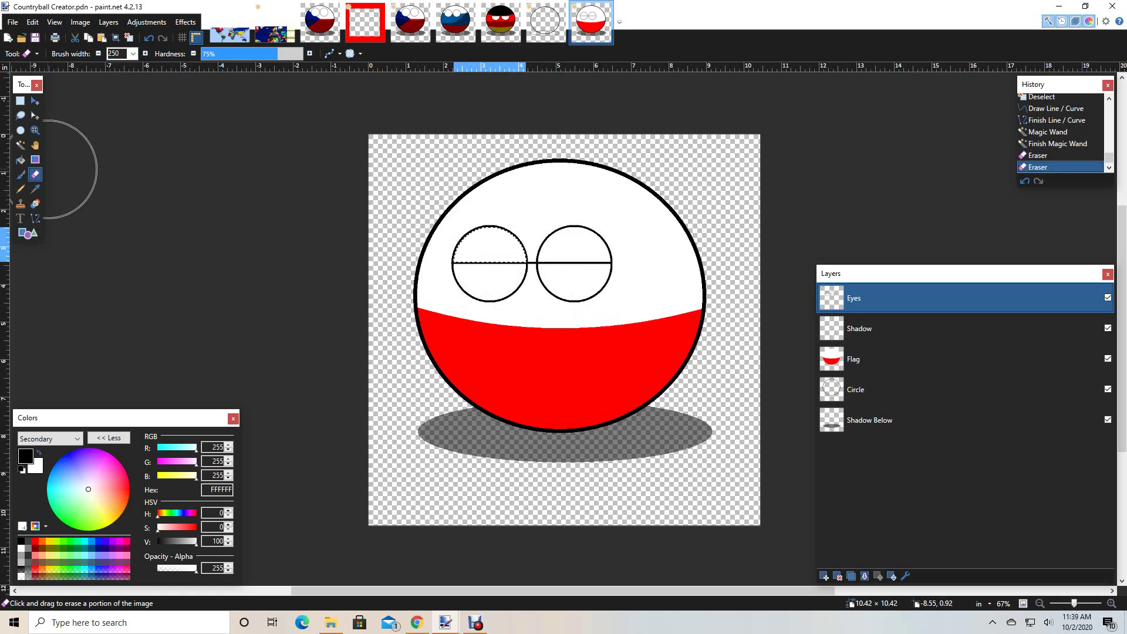
Select the upper half of the right eye with the Magic Wand, erase its white fill and deselect
click(21, 144)
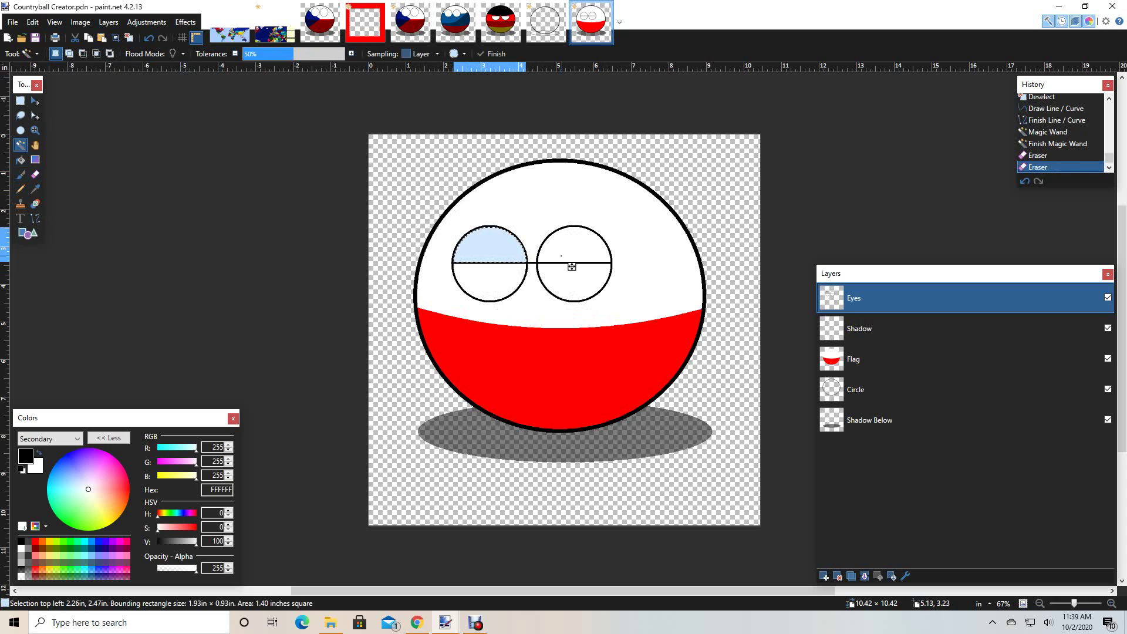
click(572, 260)
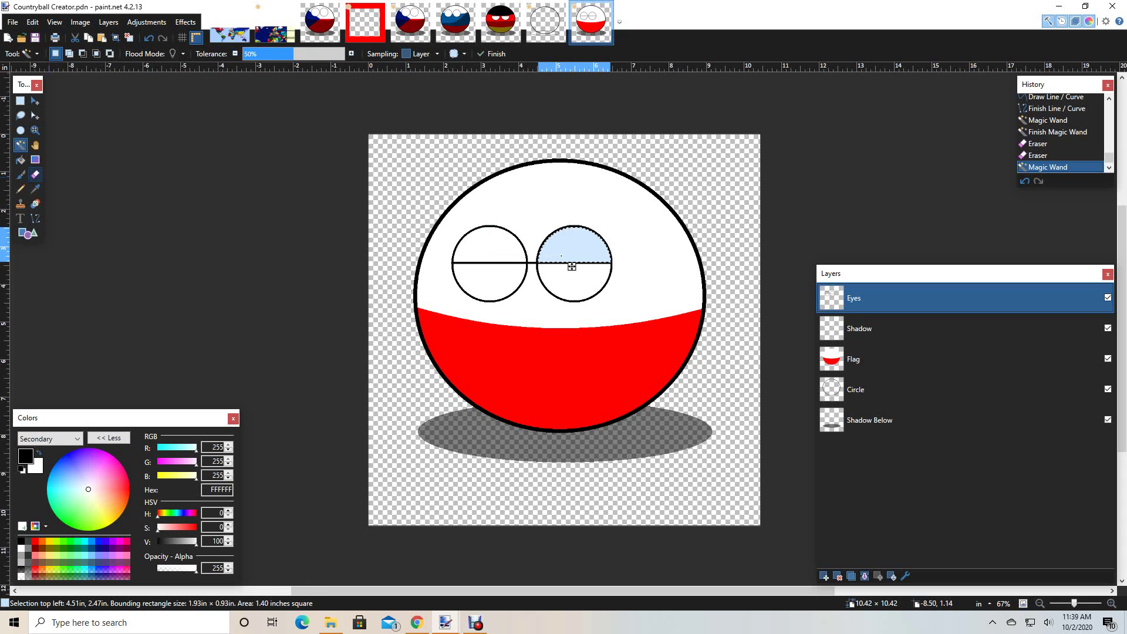
click(35, 175)
drag(539, 257, 593, 253)
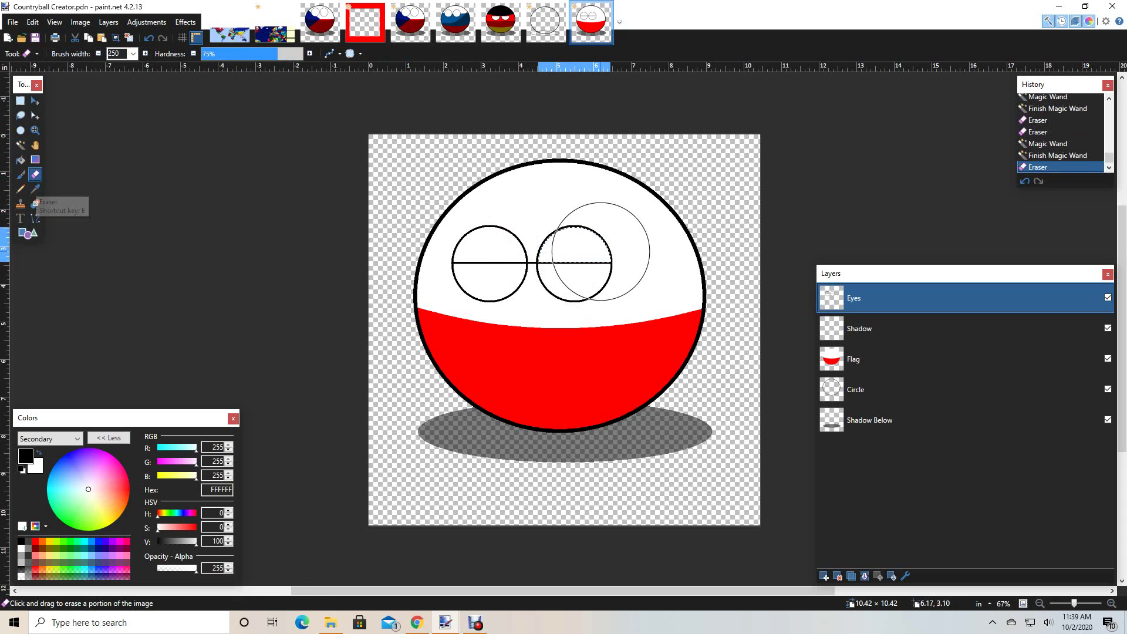
scroll(600, 248, down, 5)
scroll(599, 244, up, 3)
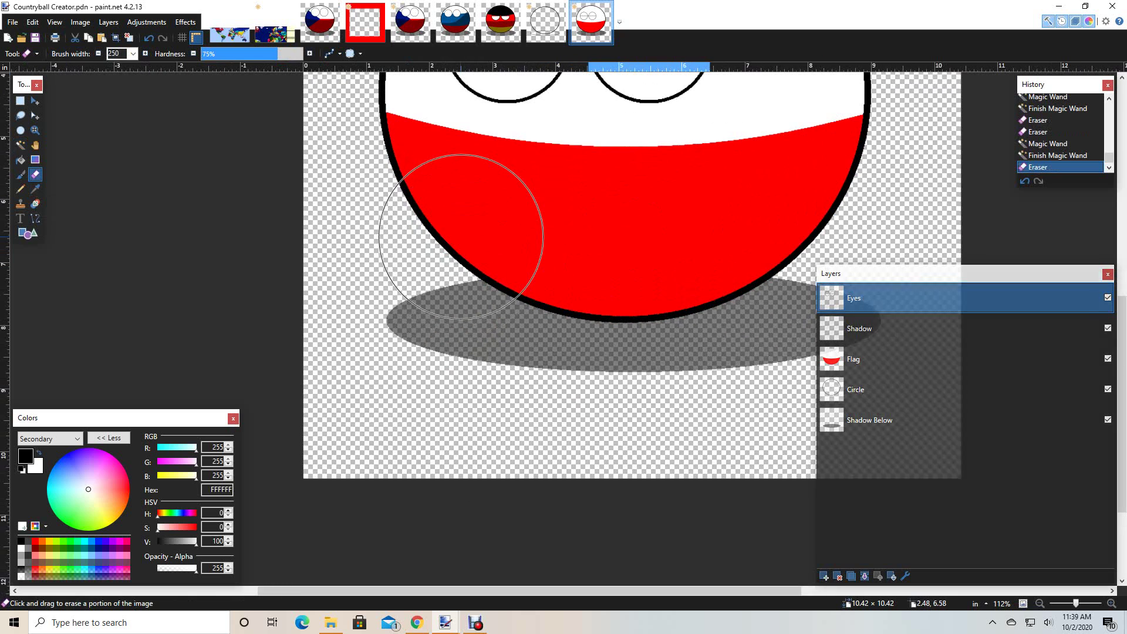
scroll(455, 235, up, 4)
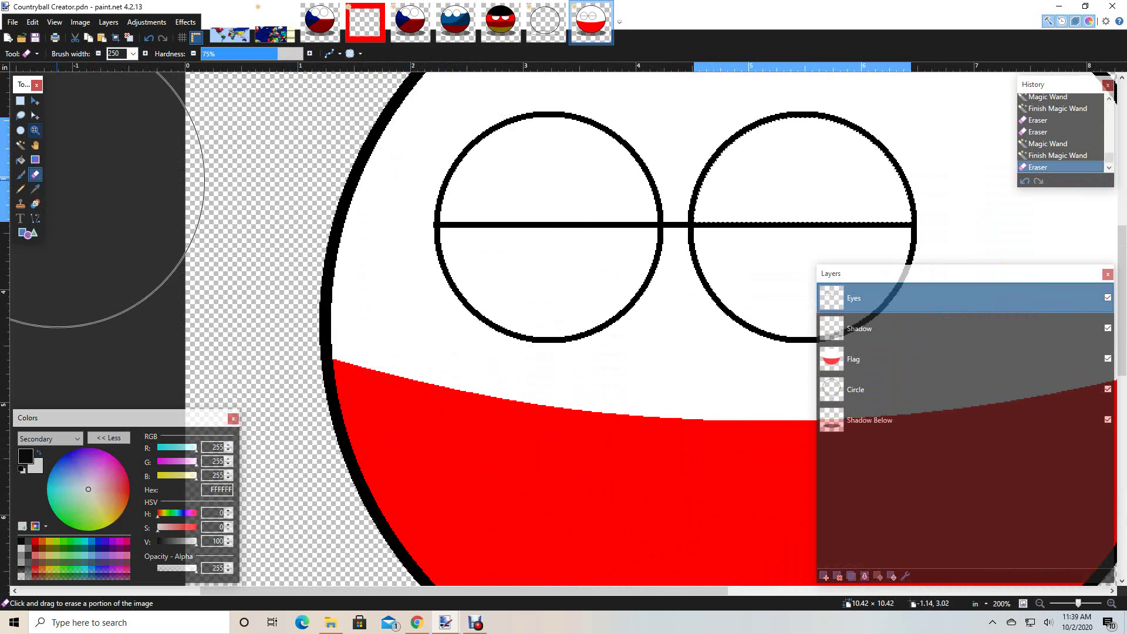
key(ctrl+d)
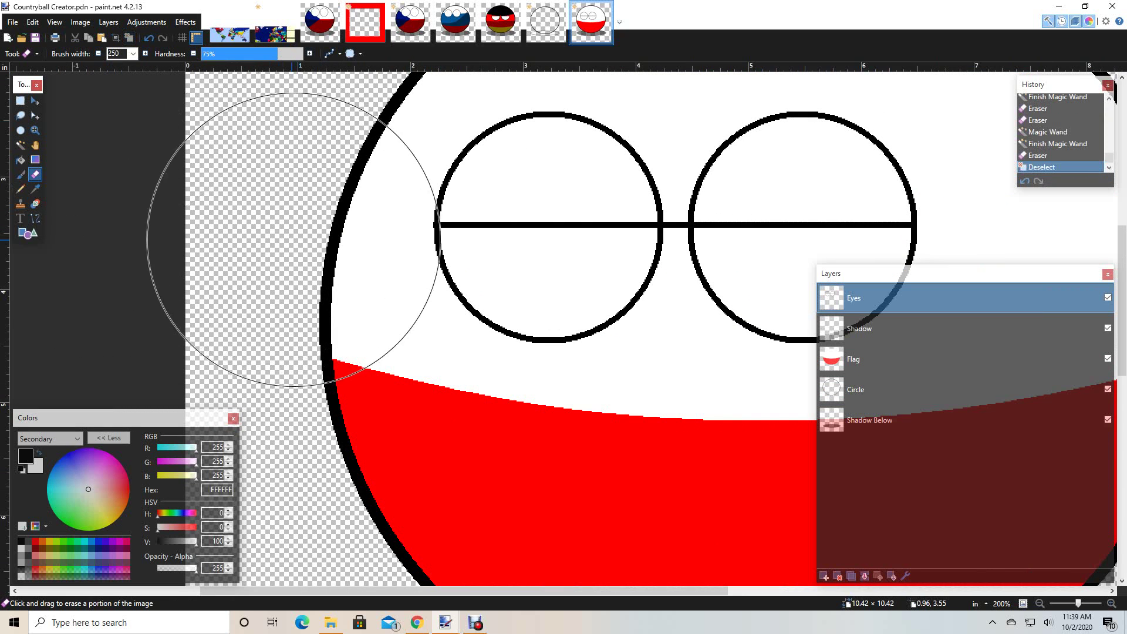
Set the eraser width to 25 and erase the left eye's outline above the horizontal line
click(134, 54)
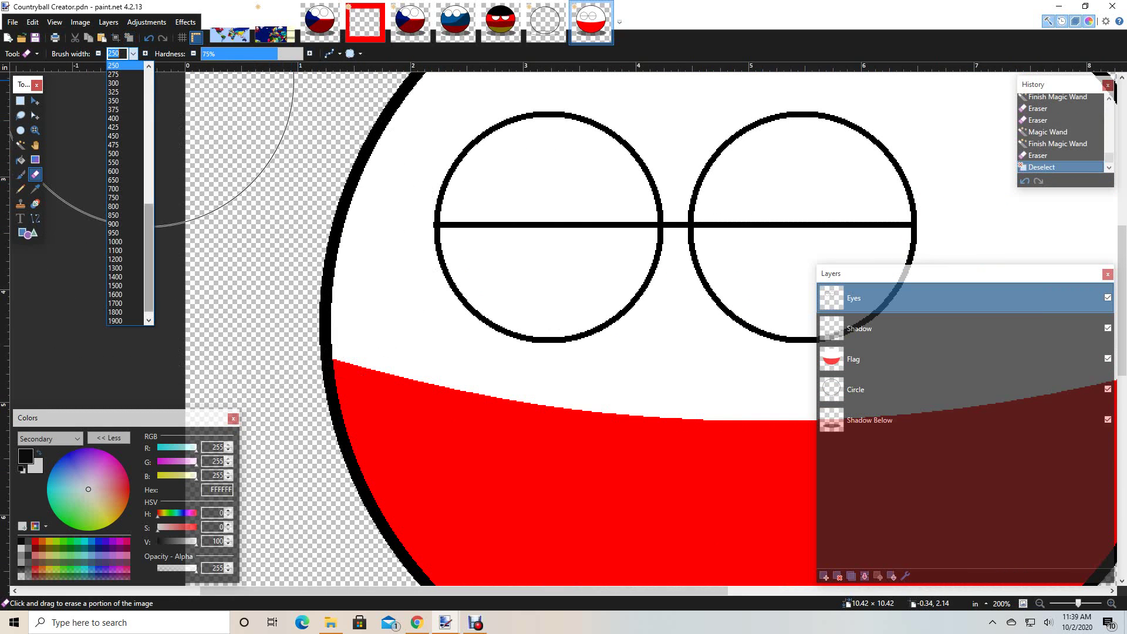
drag(148, 257, 149, 123)
click(125, 206)
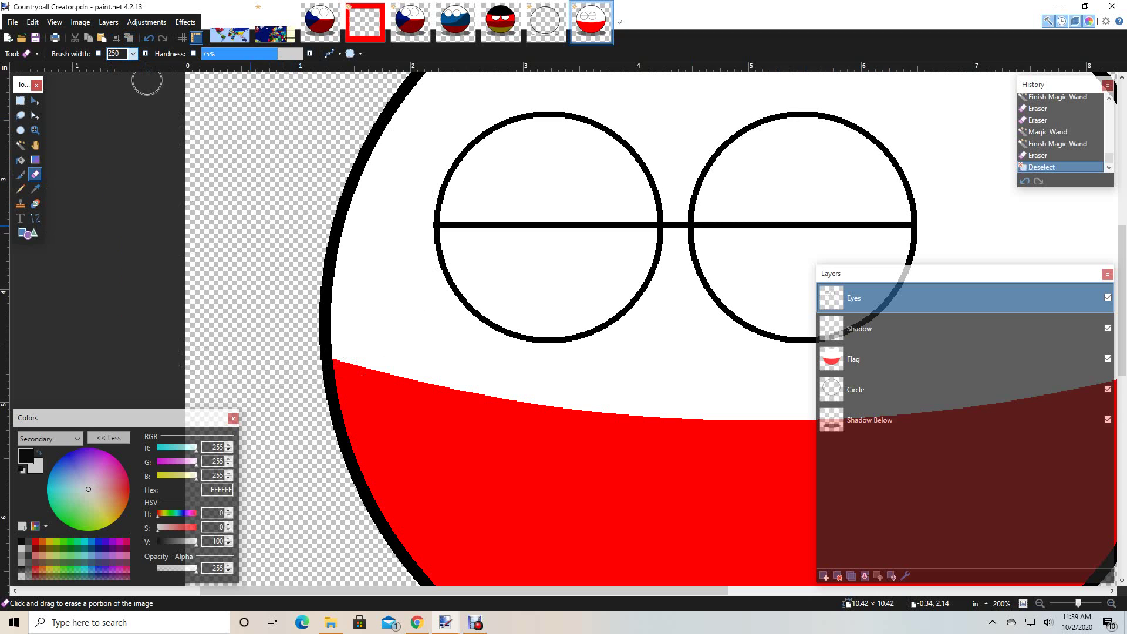
key(BackSpace)
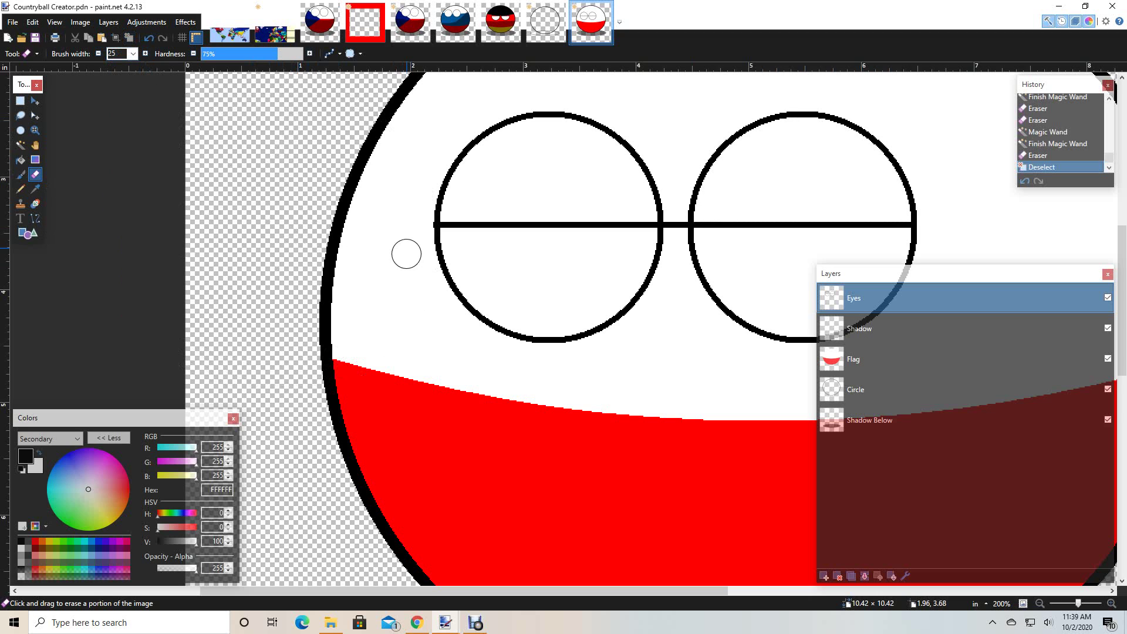
click(419, 223)
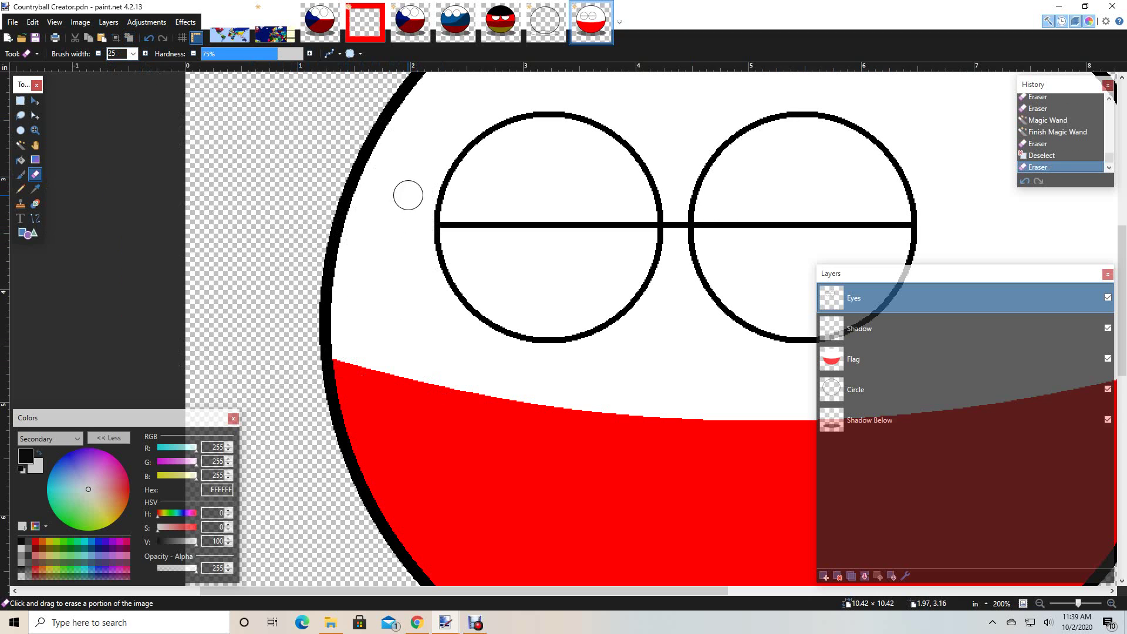
mouse_move(446, 178)
mouse_down()
mouse_move(438, 207)
mouse_move(461, 162)
mouse_move(501, 132)
mouse_move(559, 117)
mouse_move(627, 151)
mouse_move(659, 211)
mouse_up()
Repair the nicked horizontal line beside the left eye's inner corner with the Pencil in black
click(20, 174)
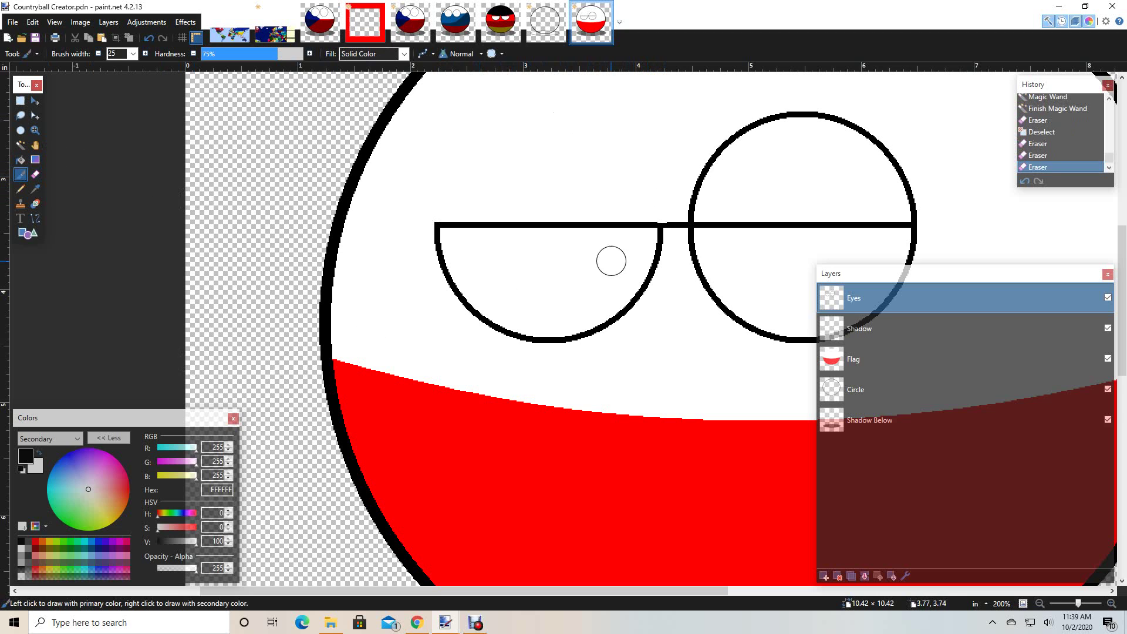
click(20, 189)
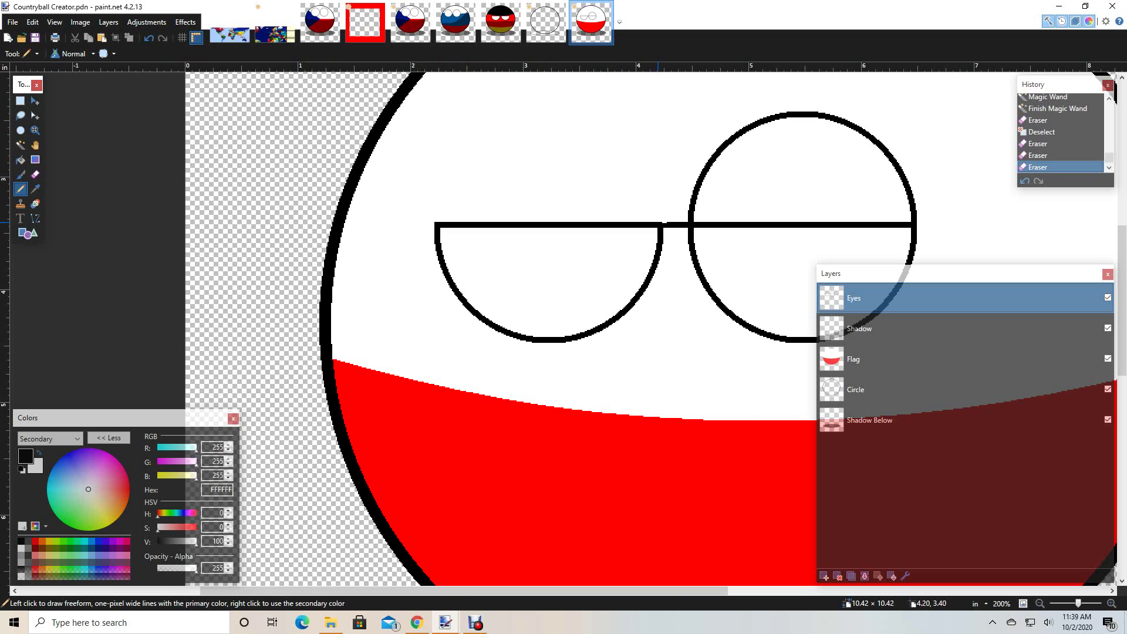
click(669, 225)
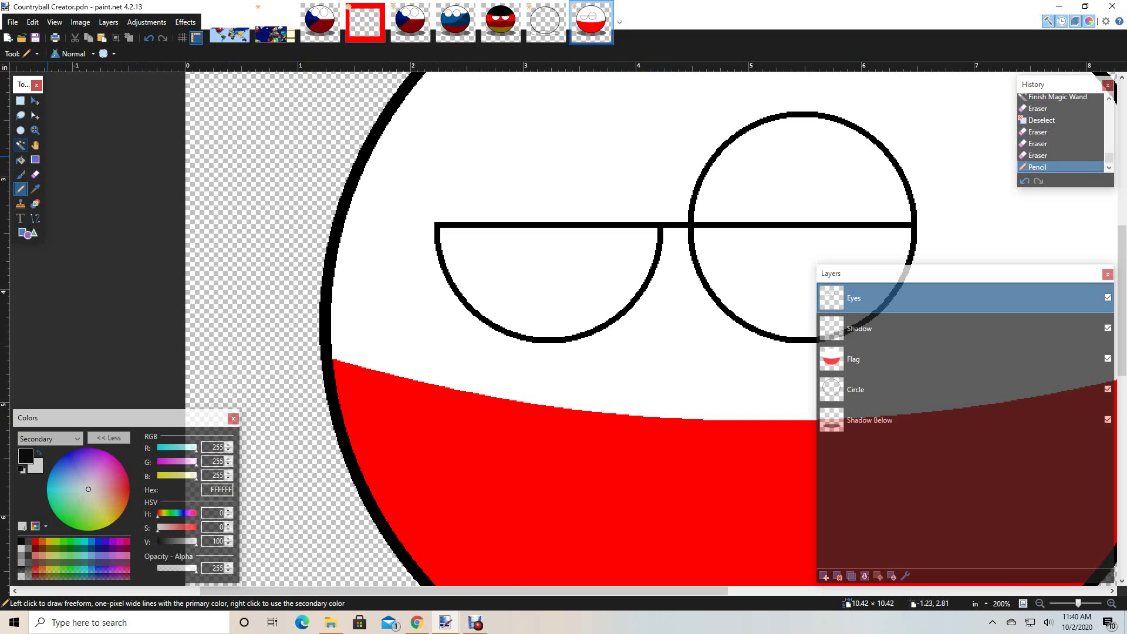
Set the eraser width to 10, then erase the line between the eyes and the beginning of the right eye's upper outline
click(36, 175)
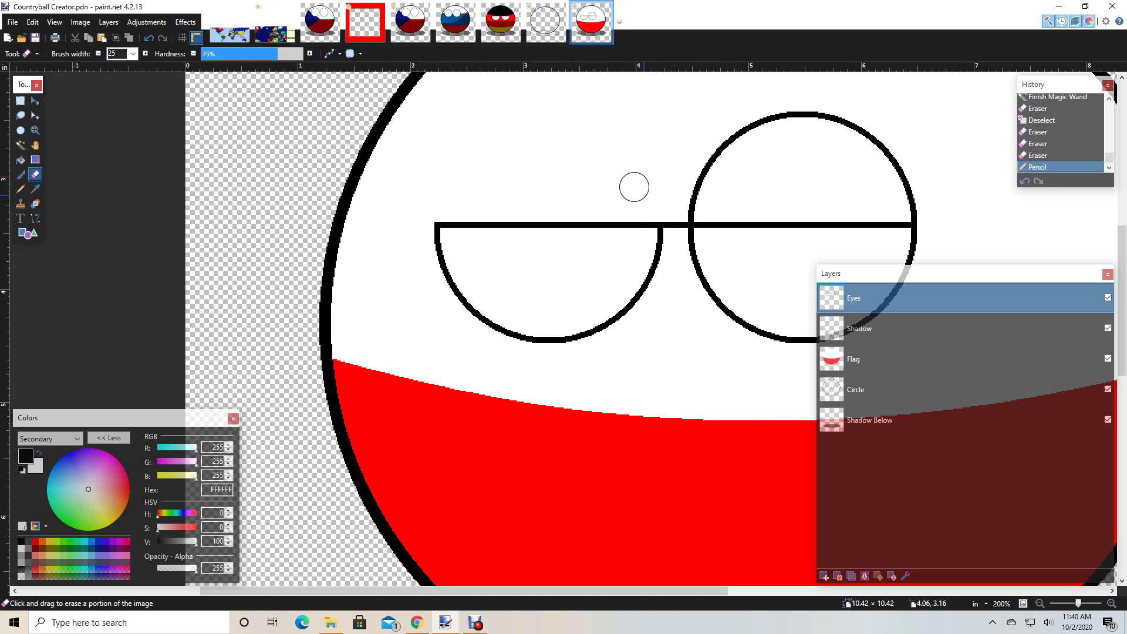
click(133, 53)
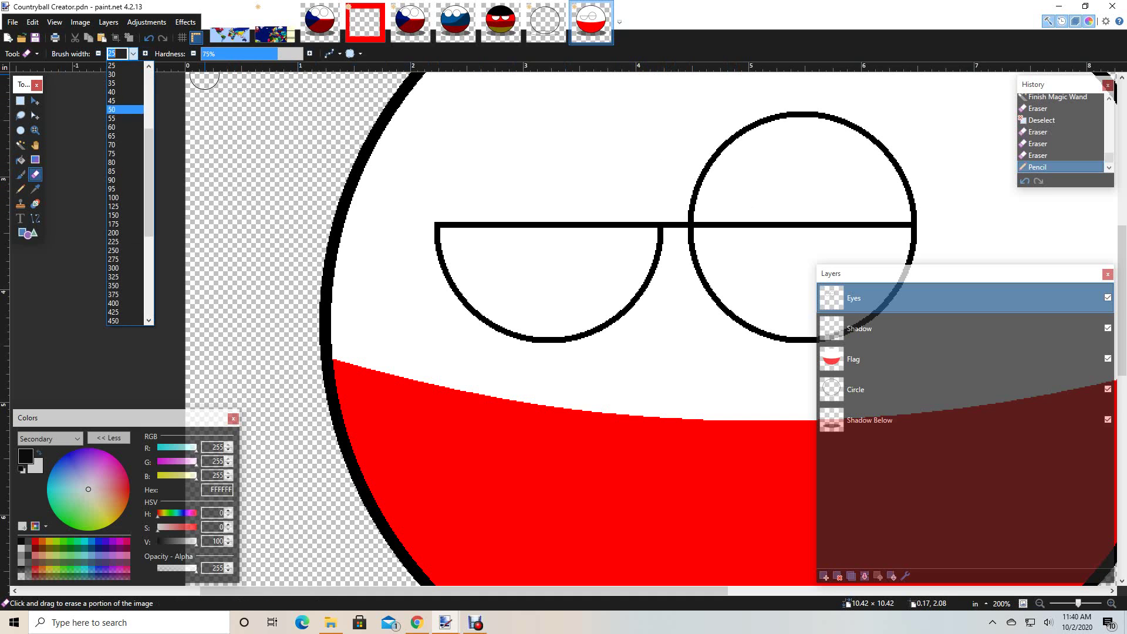
scroll(125, 145, up, 5)
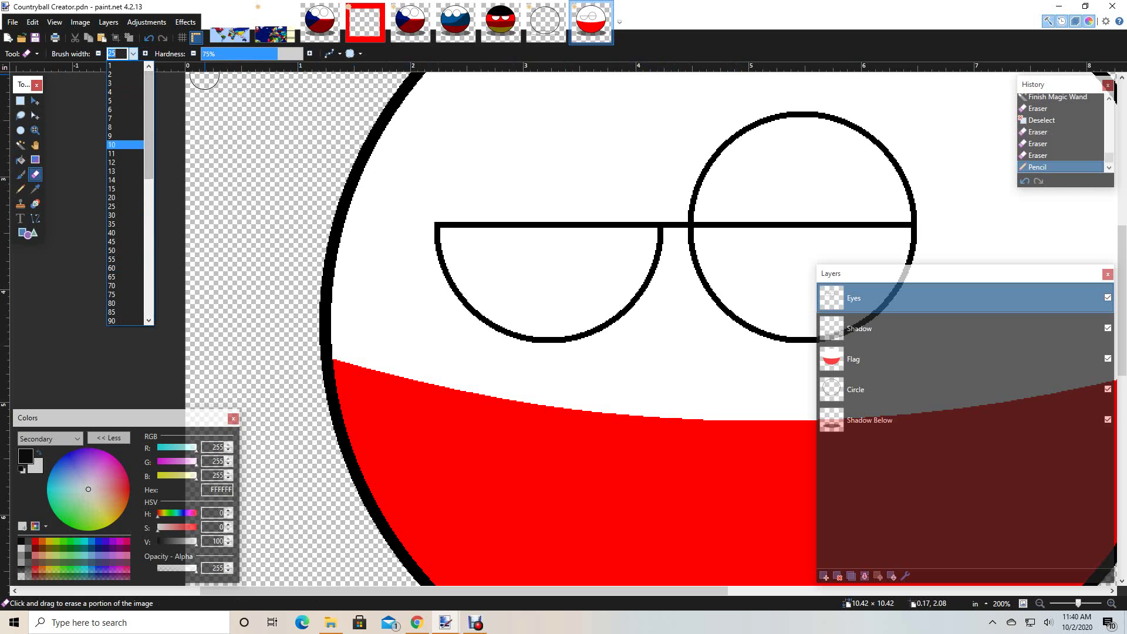
click(125, 144)
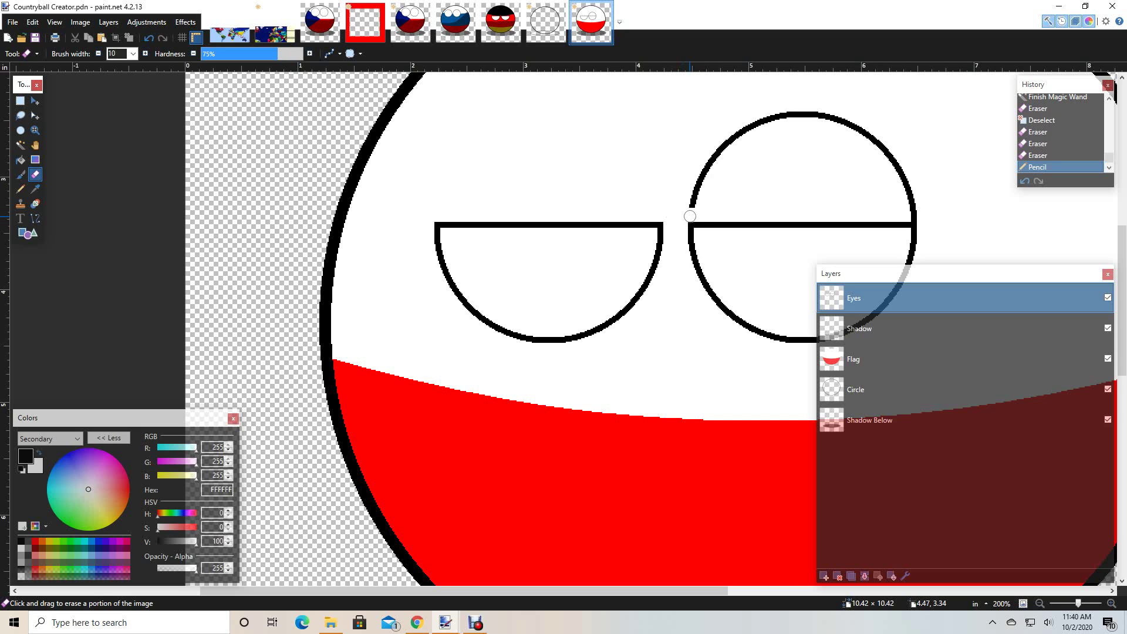
mouse_move(692, 194)
mouse_down()
mouse_move(701, 187)
mouse_move(689, 193)
mouse_up()
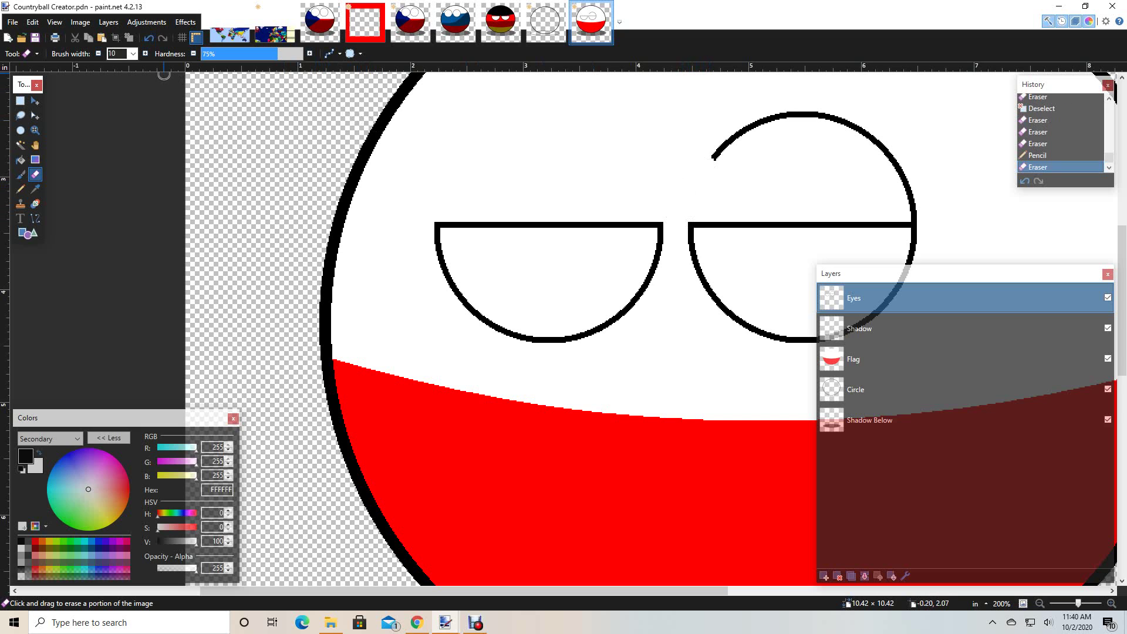
Undo the outline erasing and the pencil repair, back to the deselection with both full eye circles
click(149, 38)
click(149, 38)
click(149, 38)
click(149, 39)
Undo the cuts and eraser work back to the finished horizontal line across both full eye circles
click(149, 38)
click(149, 38)
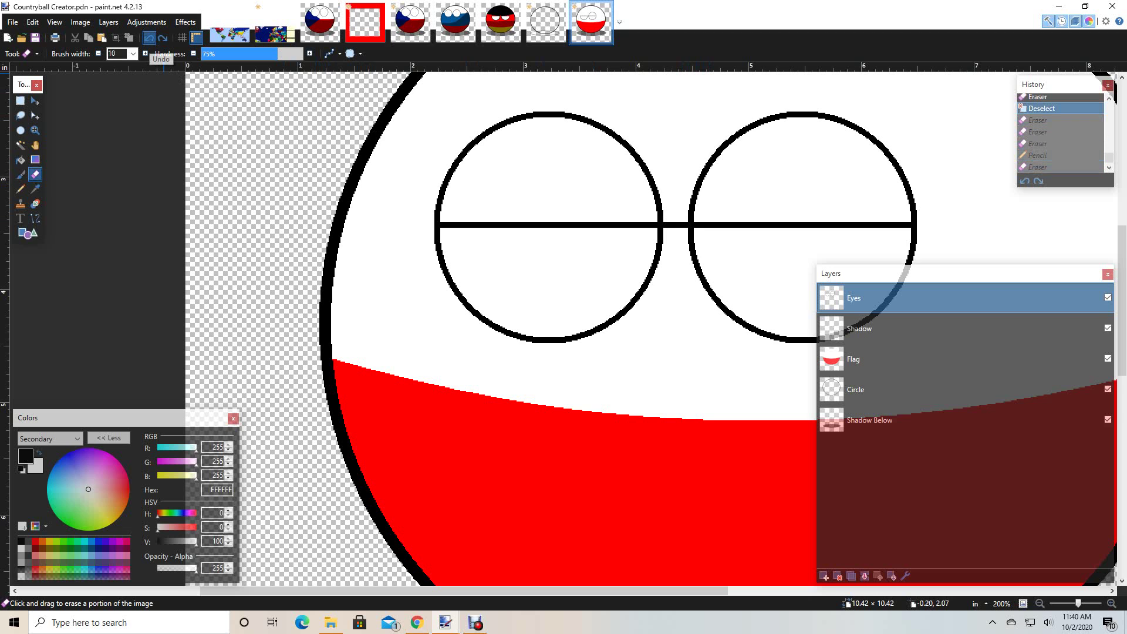
click(149, 38)
click(149, 38)
click(150, 38)
click(149, 38)
click(149, 38)
click(149, 38)
click(149, 39)
click(149, 38)
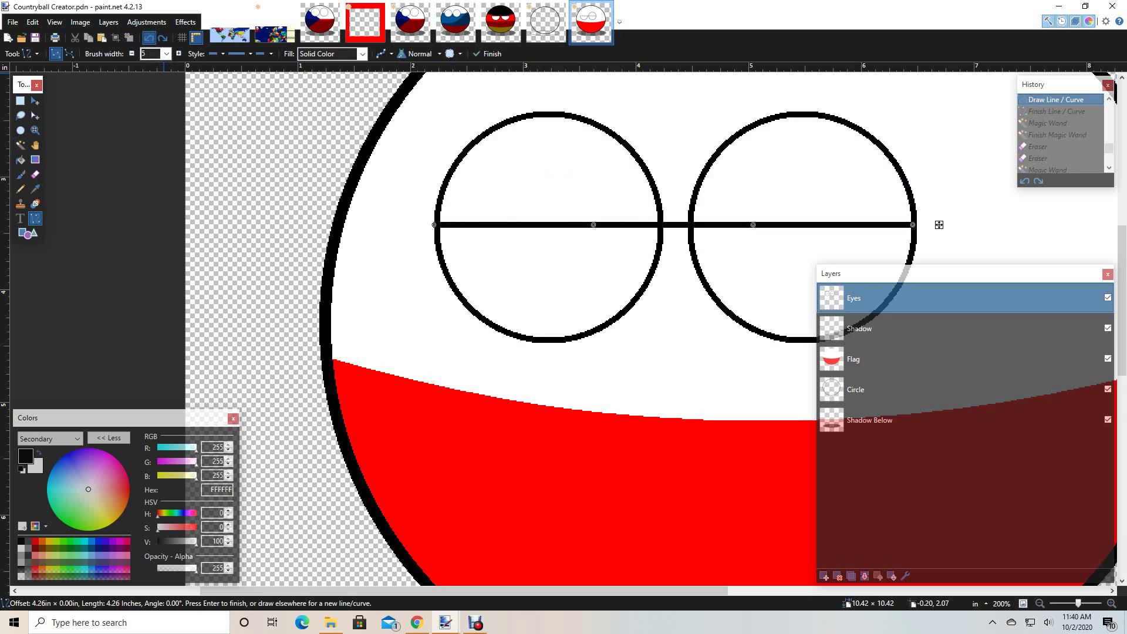
key(ctrl+z)
key(ctrl+z)
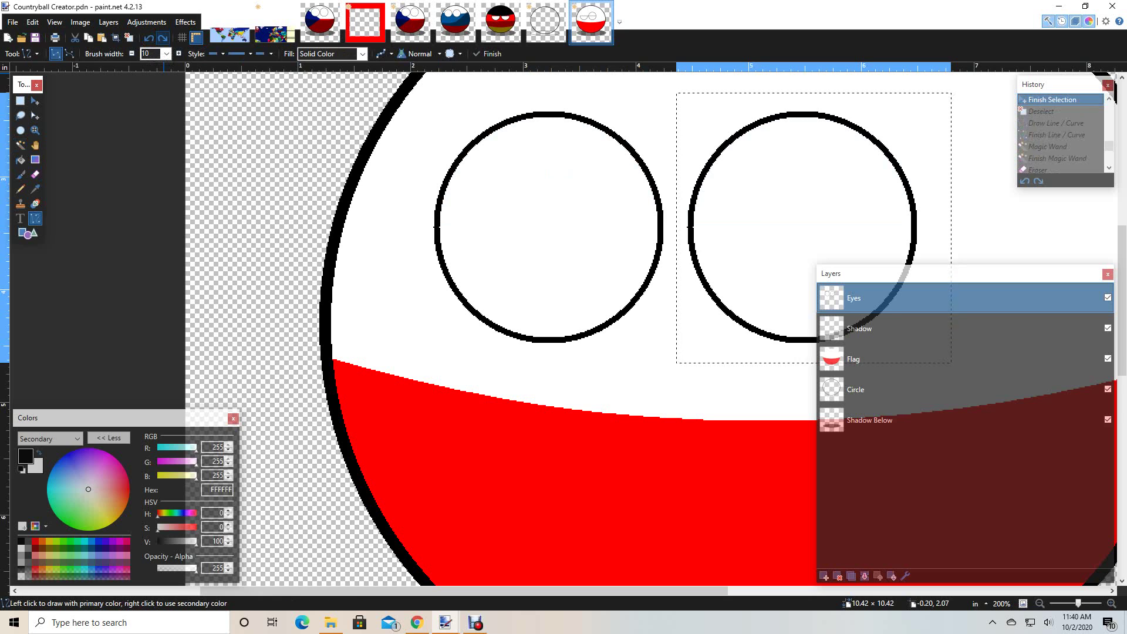
click(163, 38)
click(163, 38)
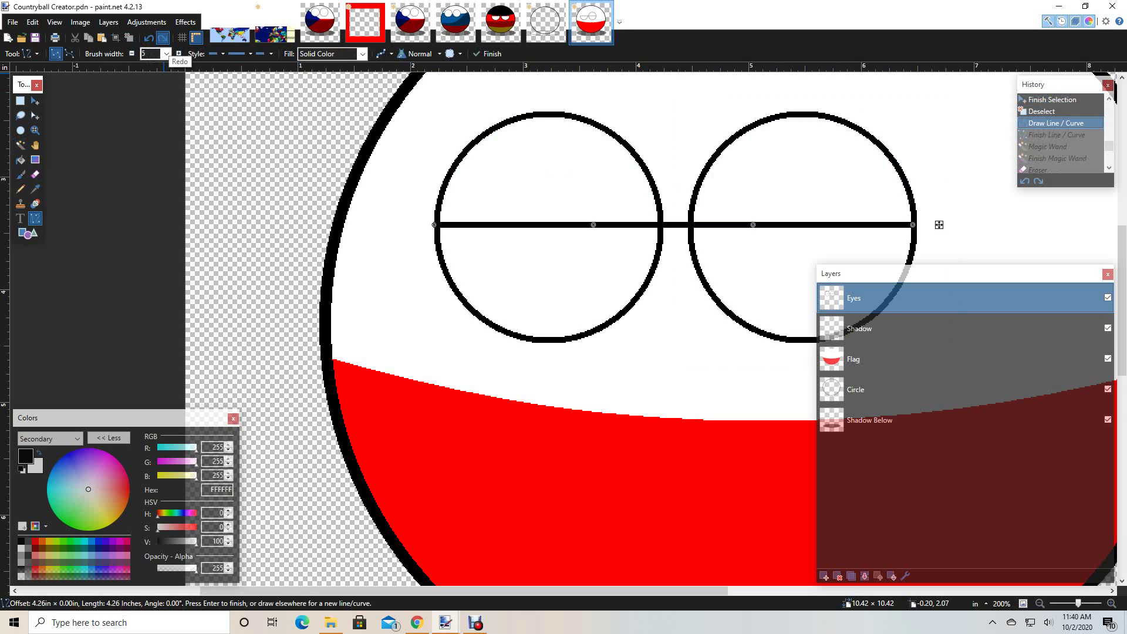
click(163, 38)
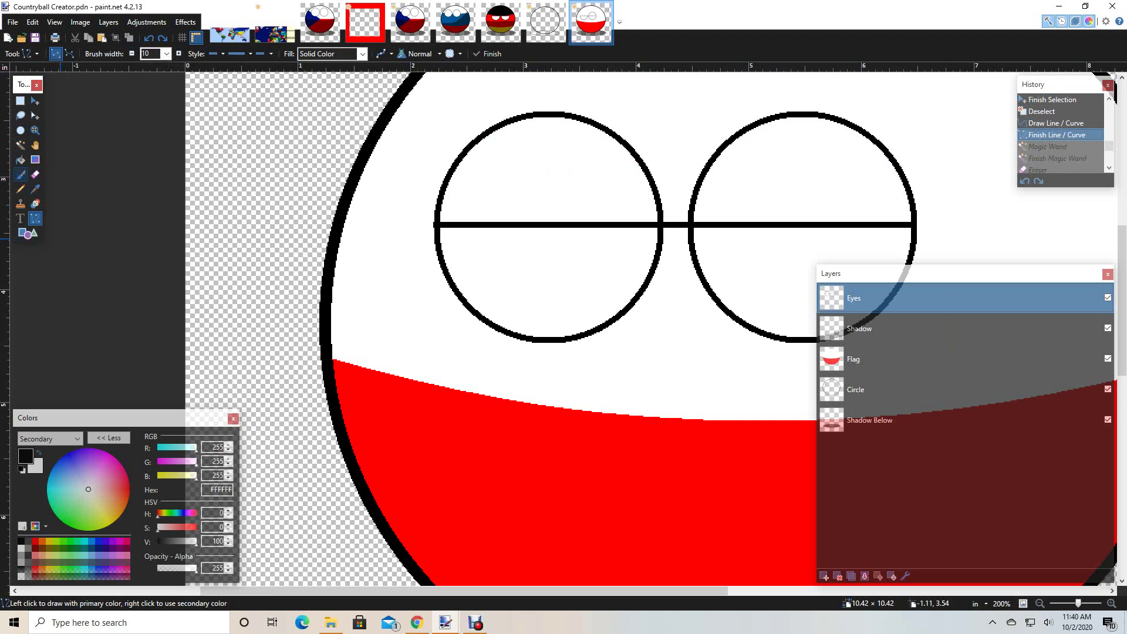
Select the lower half of each eye with the Magic Wand and cut out its fill
click(21, 144)
click(477, 263)
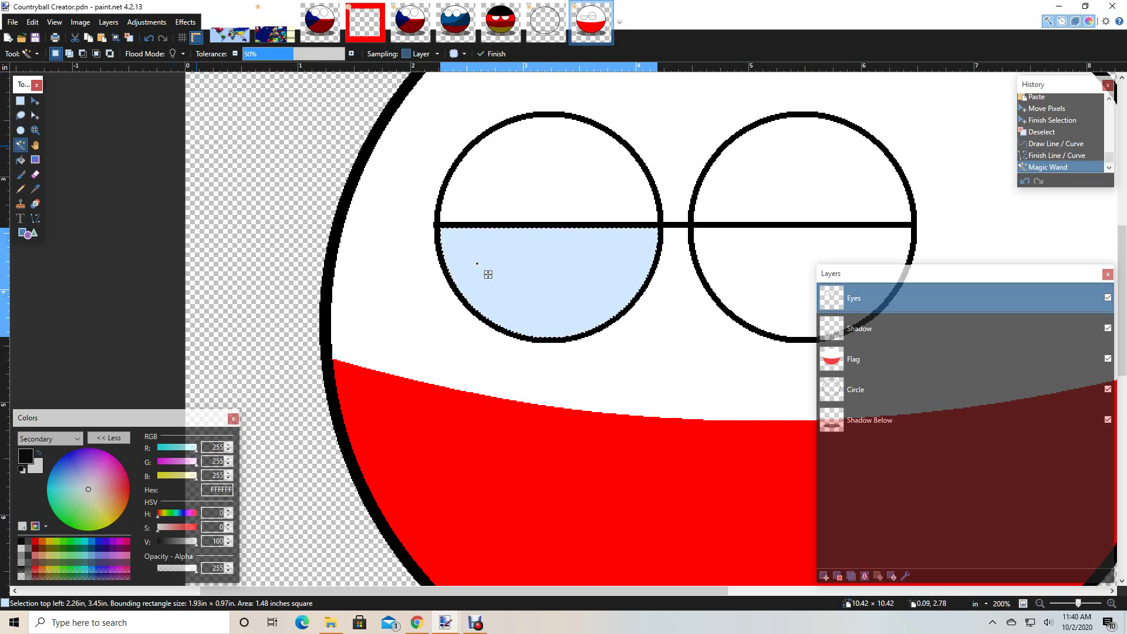
key(ctrl+x)
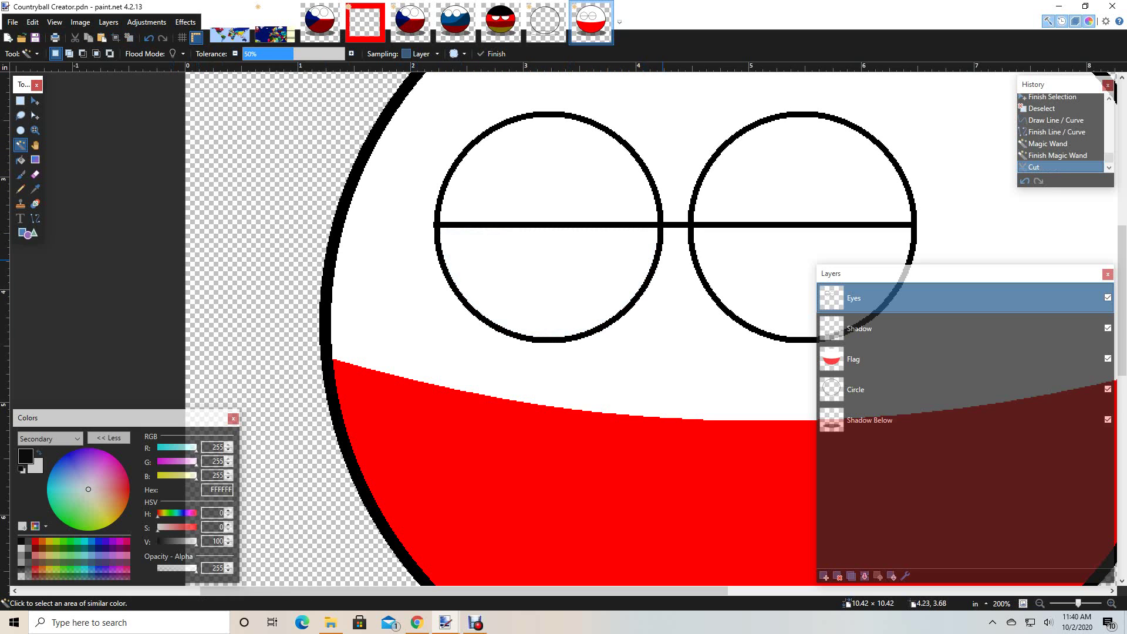
click(753, 269)
key(ctrl+x)
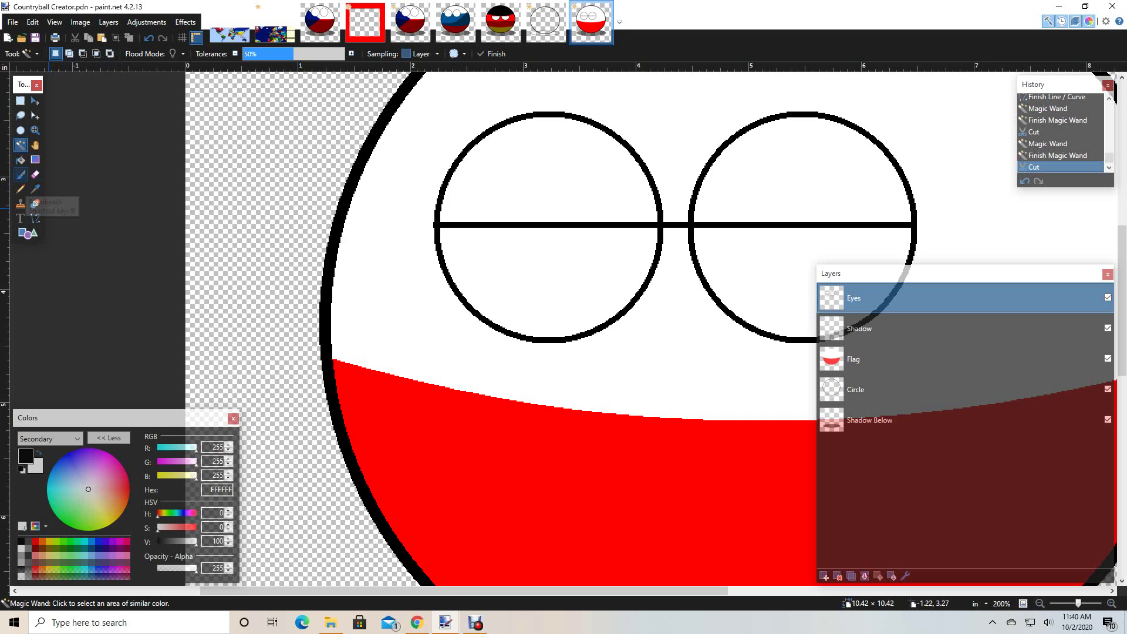
Erase the left eye's outline below the horizontal line with the Eraser at width 10
click(35, 174)
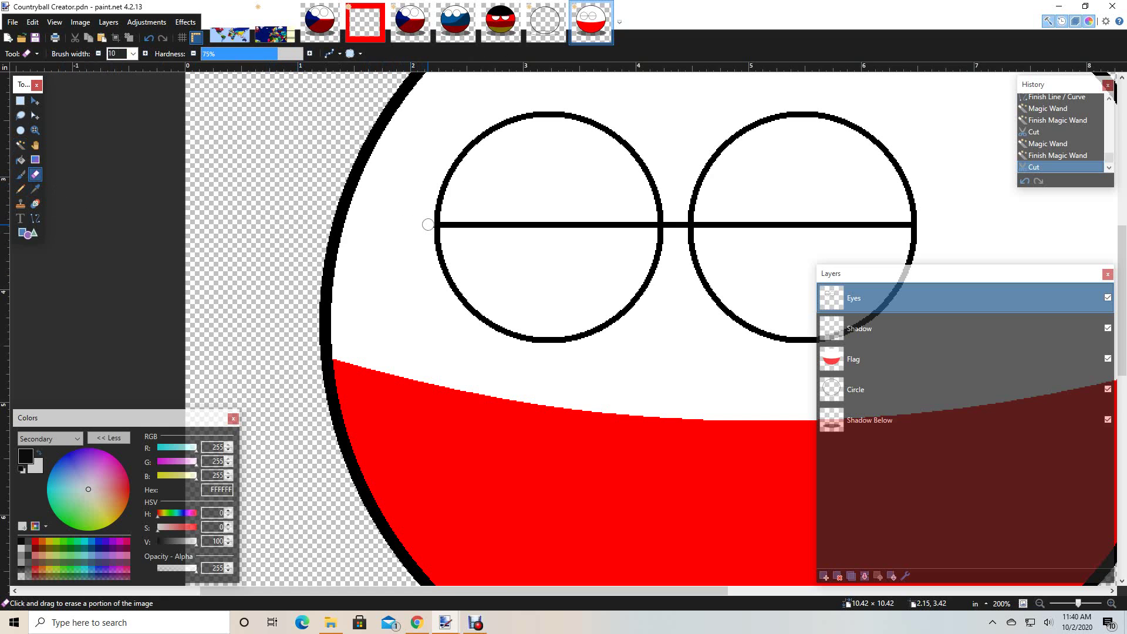
mouse_move(428, 226)
mouse_down()
mouse_move(465, 303)
mouse_move(532, 338)
mouse_move(479, 324)
mouse_move(542, 347)
mouse_move(594, 334)
mouse_move(607, 324)
mouse_move(585, 332)
mouse_move(636, 294)
mouse_up()
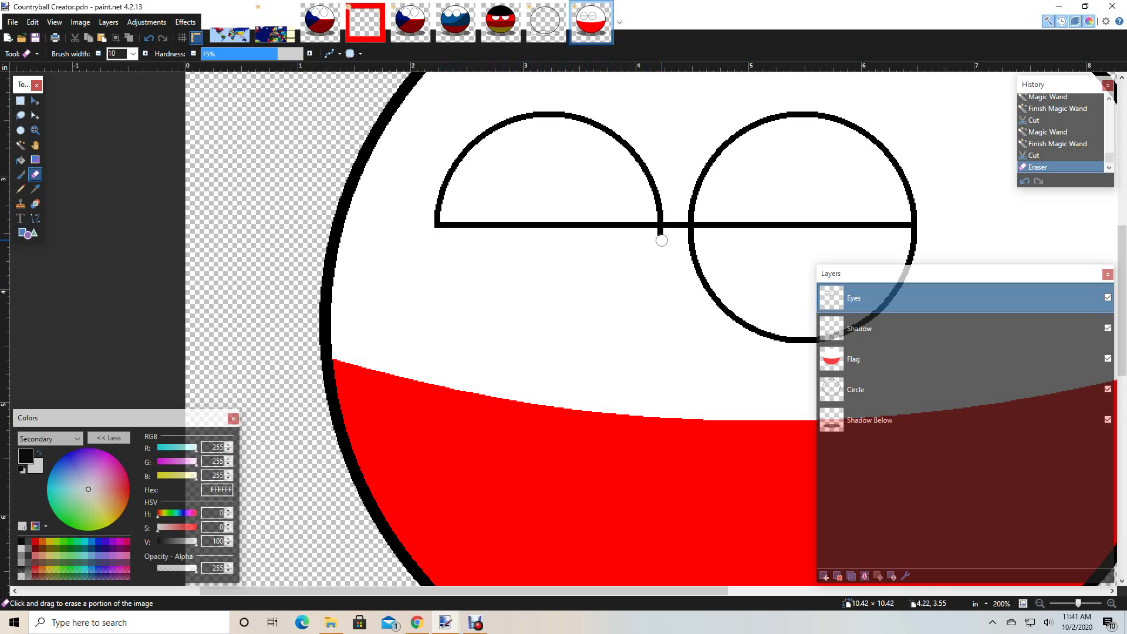
drag(659, 232, 662, 245)
Repair the nicked pixels at the left eye's inner lower corner with the Pencil in black
click(20, 188)
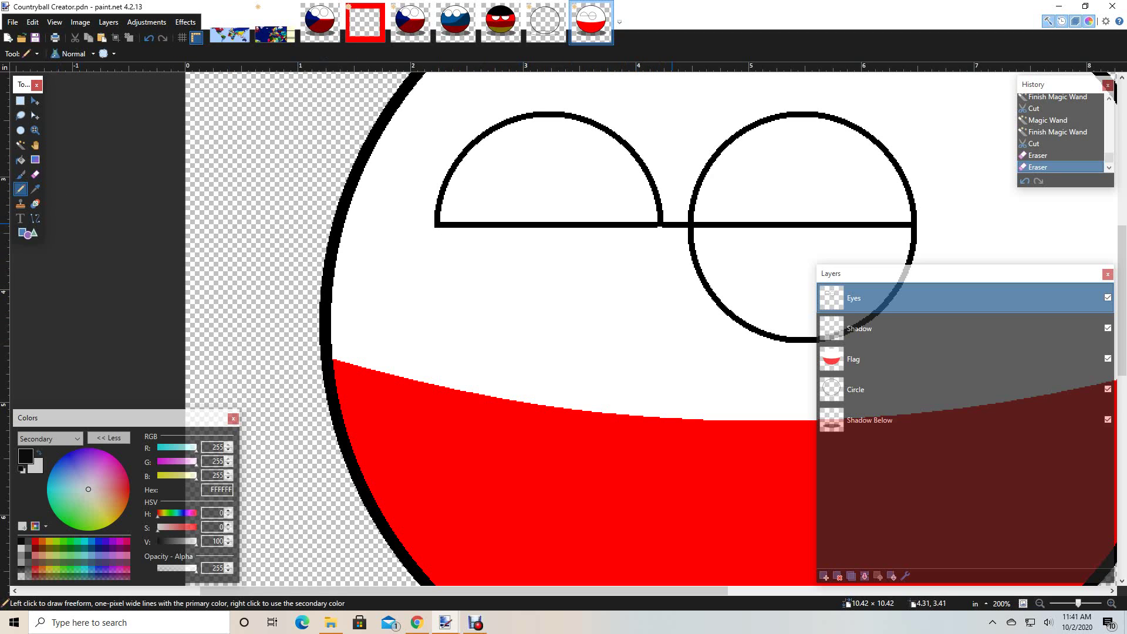
drag(660, 228, 662, 228)
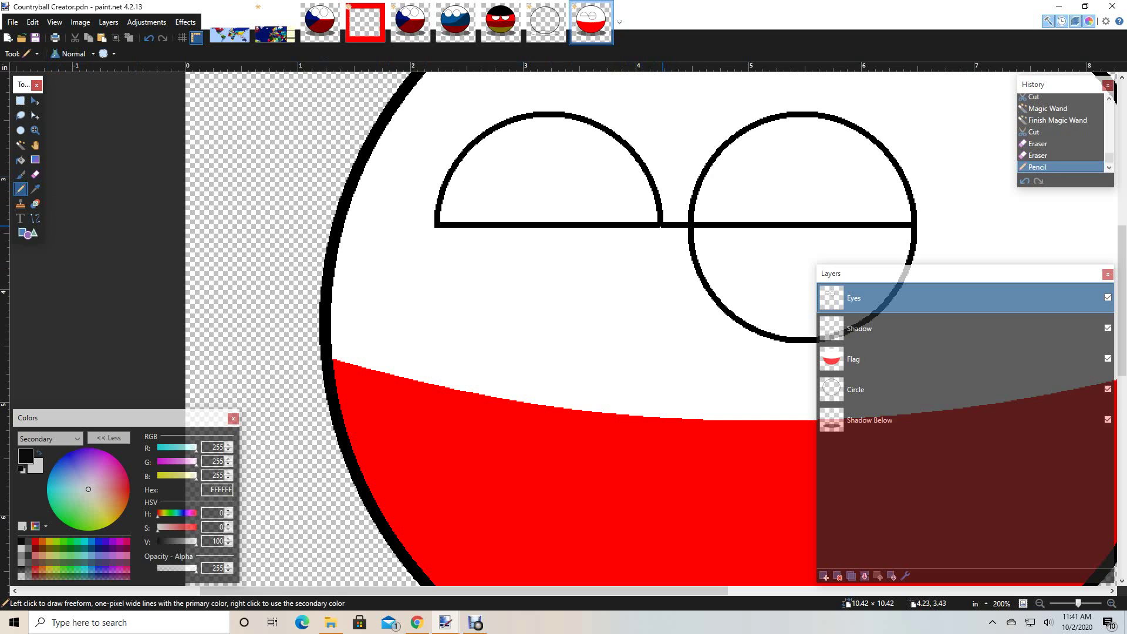
click(660, 228)
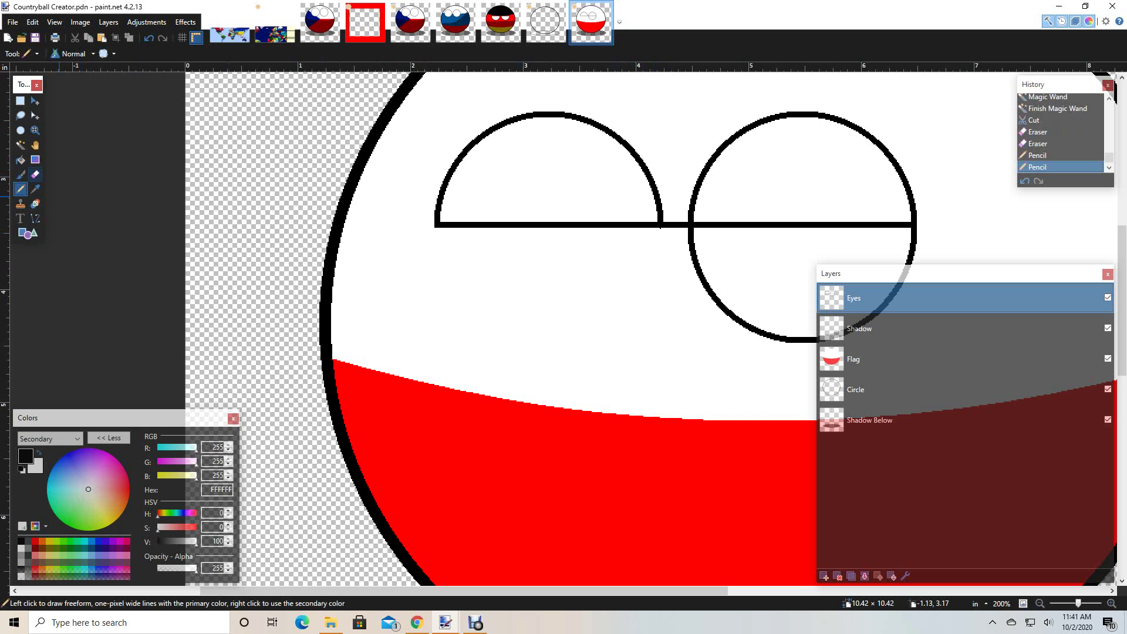
Erase the line between the eyes and the right eye's outline below the horizontal line
key(e)
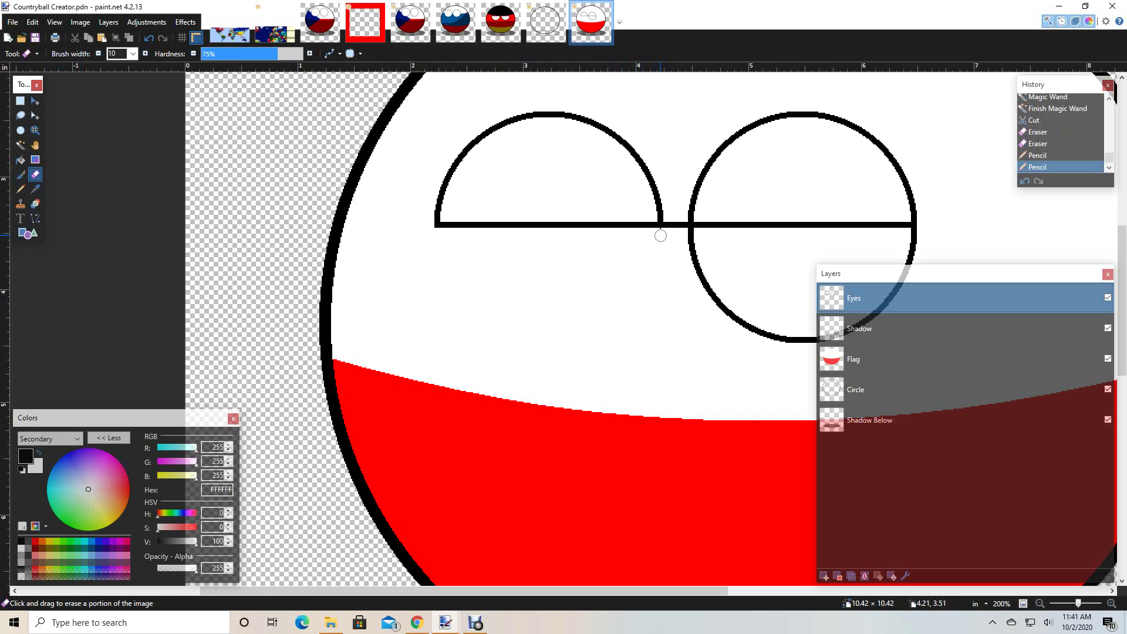
drag(660, 233, 667, 247)
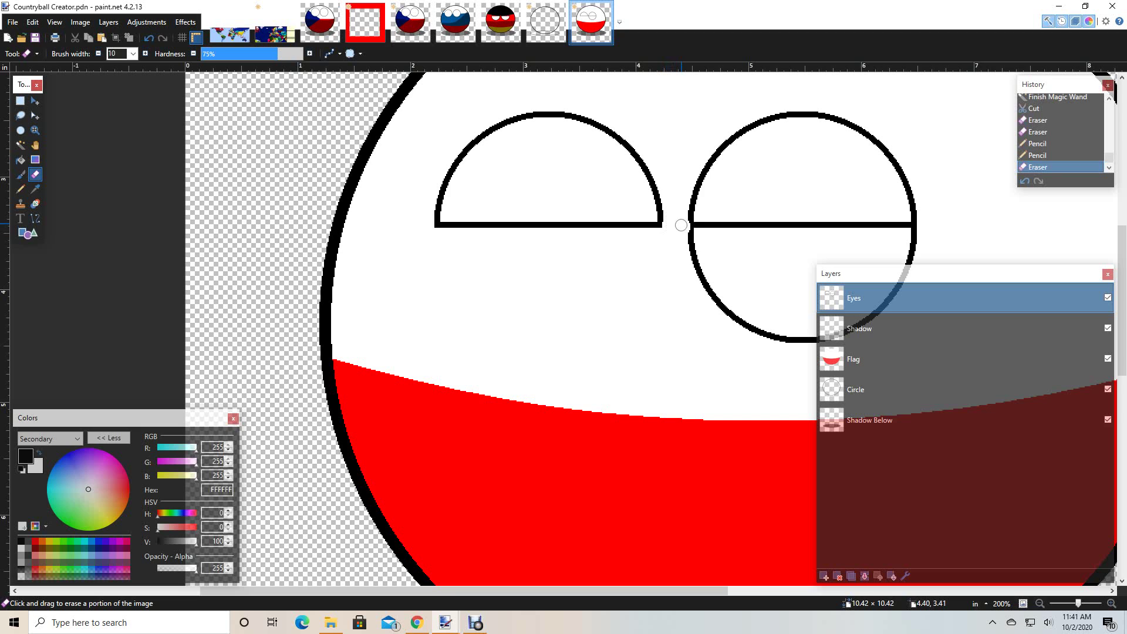
mouse_move(692, 233)
mouse_down()
mouse_move(715, 304)
mouse_move(748, 326)
mouse_move(831, 336)
mouse_move(880, 295)
mouse_move(888, 263)
mouse_move(918, 234)
mouse_move(906, 257)
mouse_up()
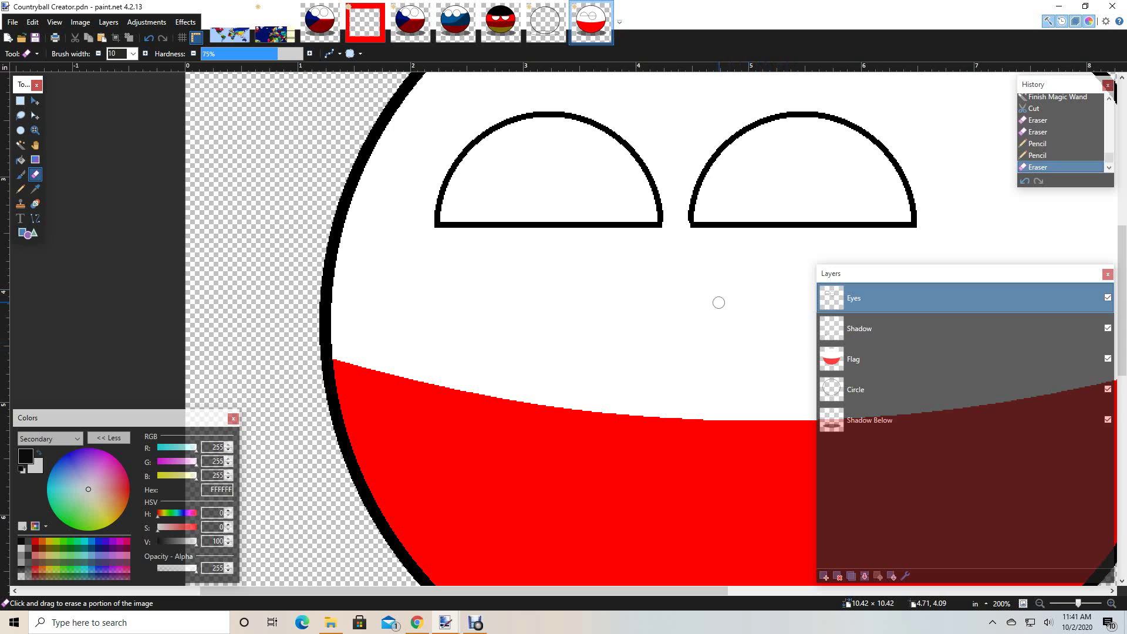
drag(726, 306, 563, 327)
Touch up the inner lower corners of both half-circle eyes with the Pencil in black
click(20, 189)
scroll(623, 250, up, 5)
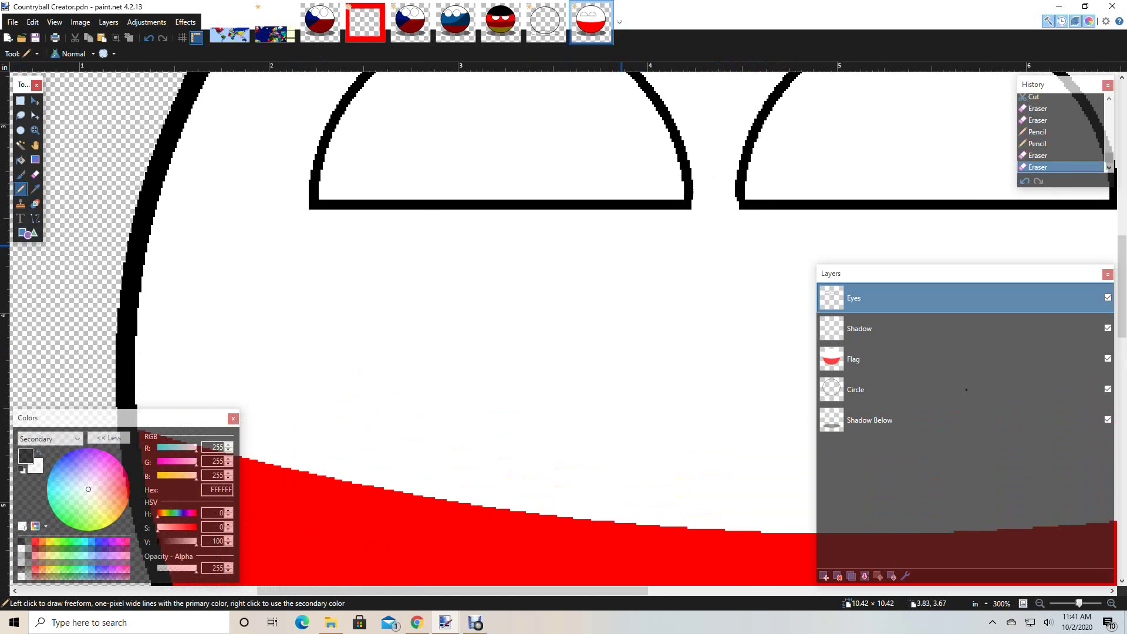
scroll(623, 250, down, 2)
scroll(624, 249, up, 4)
scroll(623, 513, up, 2)
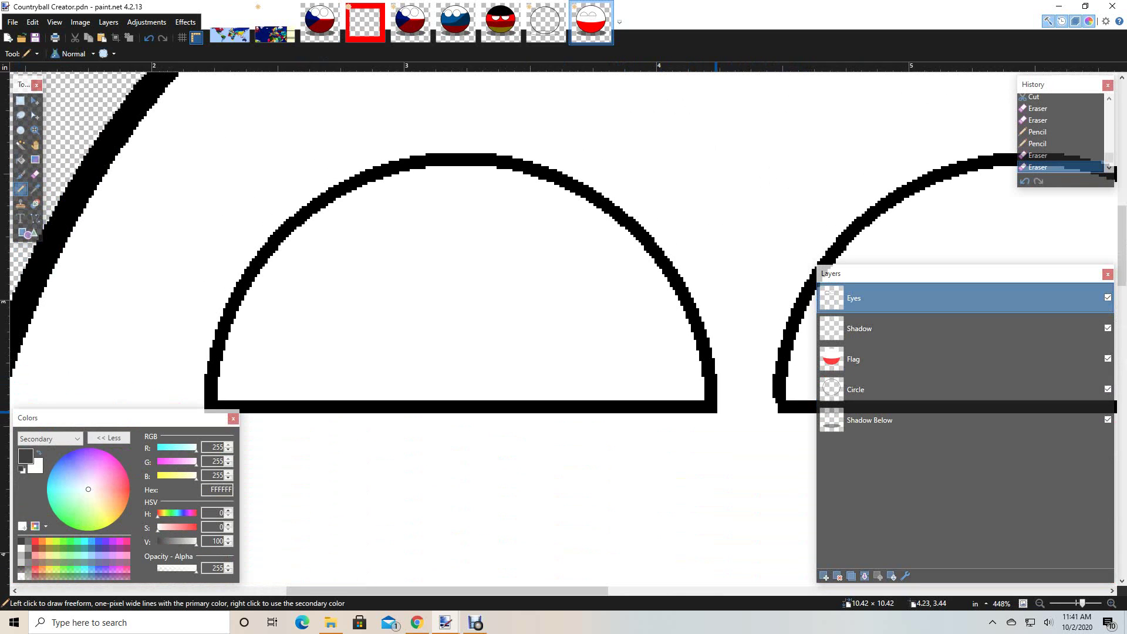
click(716, 412)
click(776, 405)
Make the Shadow layer active and set the Paintbrush width to 150
drag(1082, 603, 1070, 604)
scroll(563, 330, up, 4)
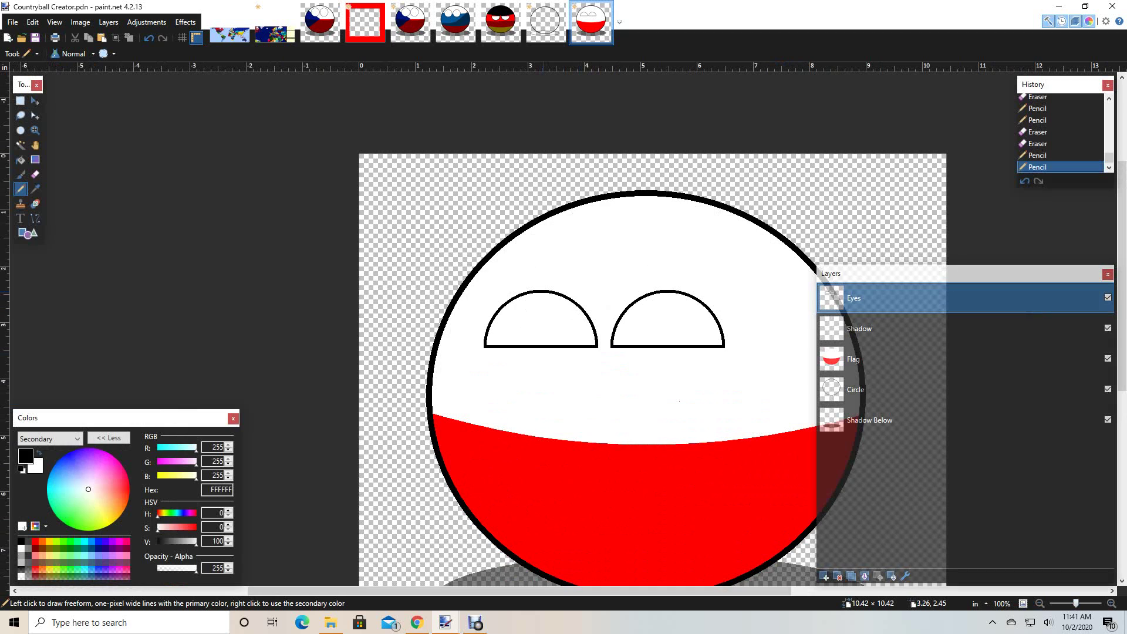
click(963, 328)
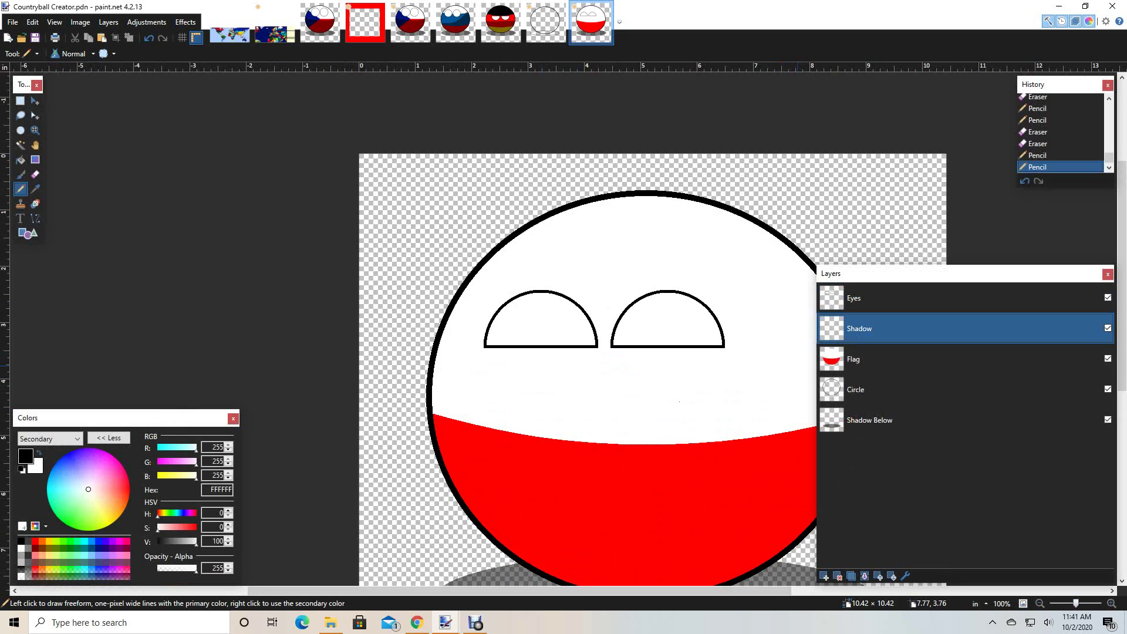
click(20, 175)
click(133, 53)
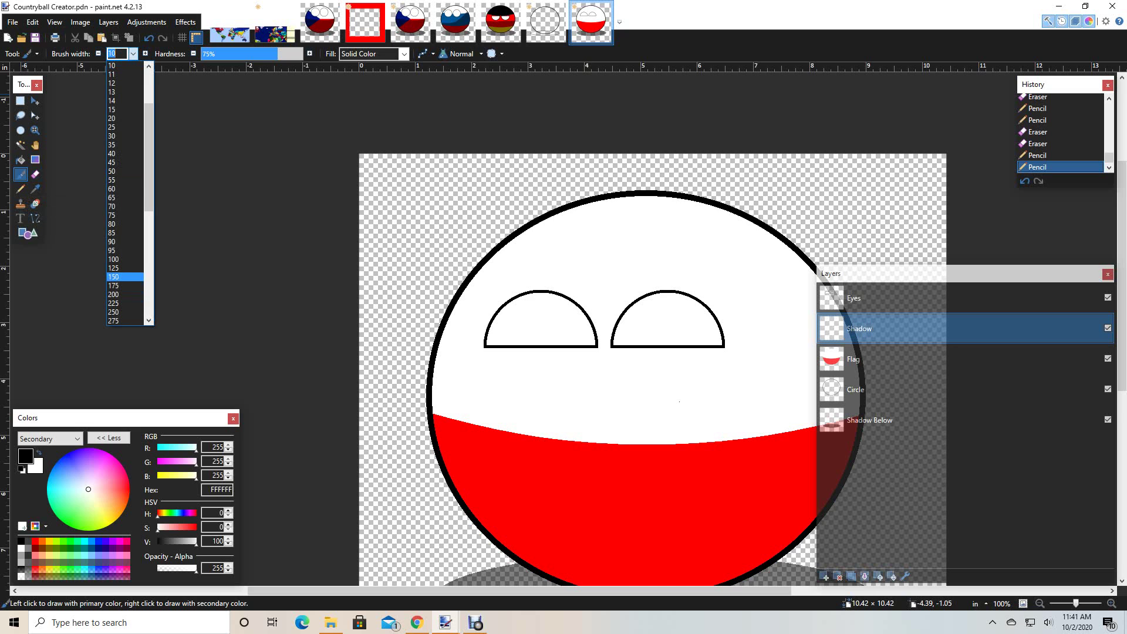
click(125, 277)
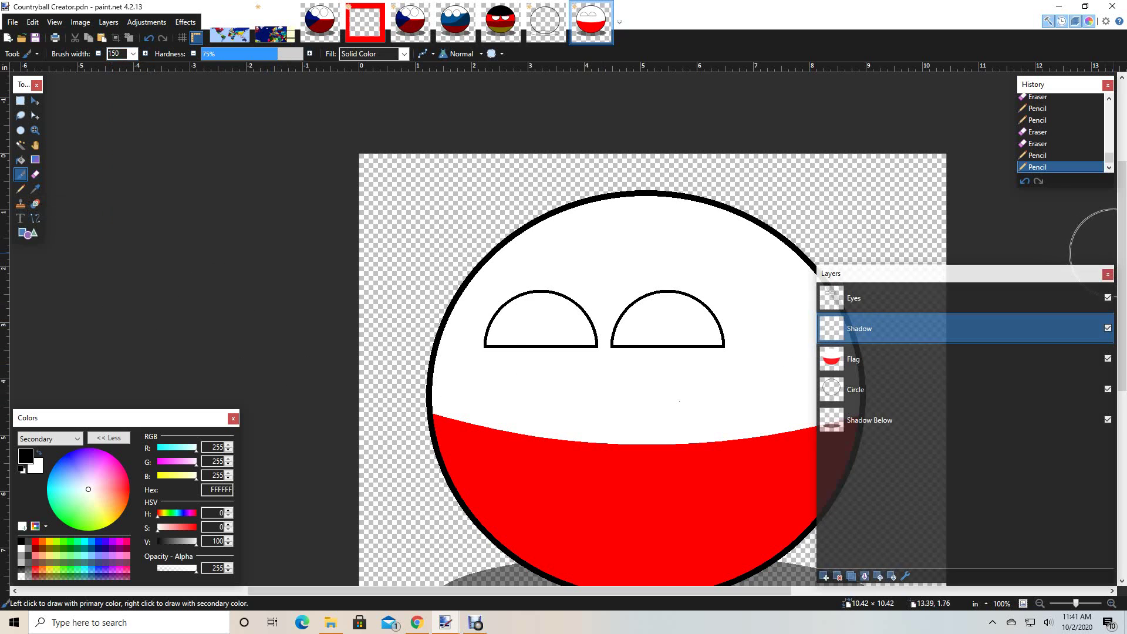
scroll(1113, 252, down, 2)
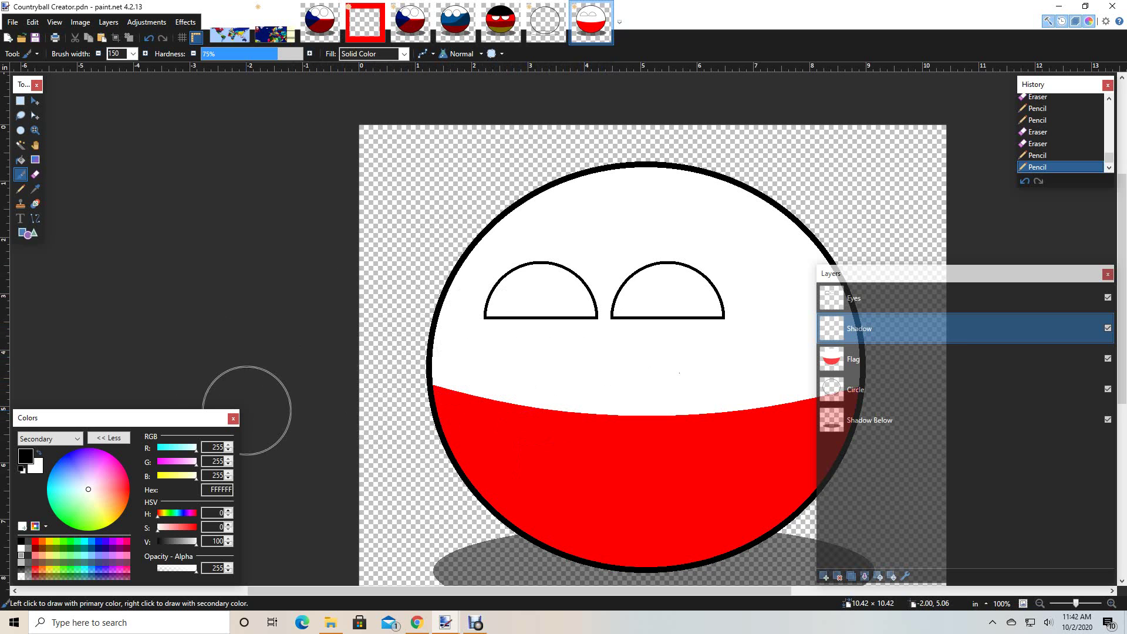
Select the ball's interior from the Circle layer with the Magic Wand, and return to the Shadow layer with the Paintbrush
click(857, 389)
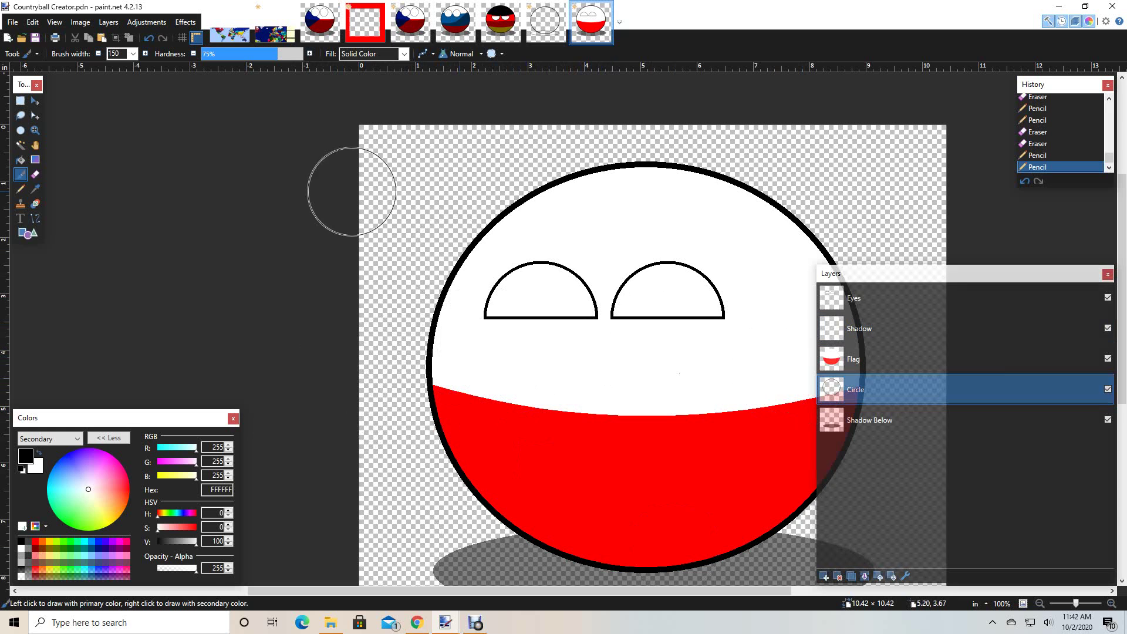
click(20, 144)
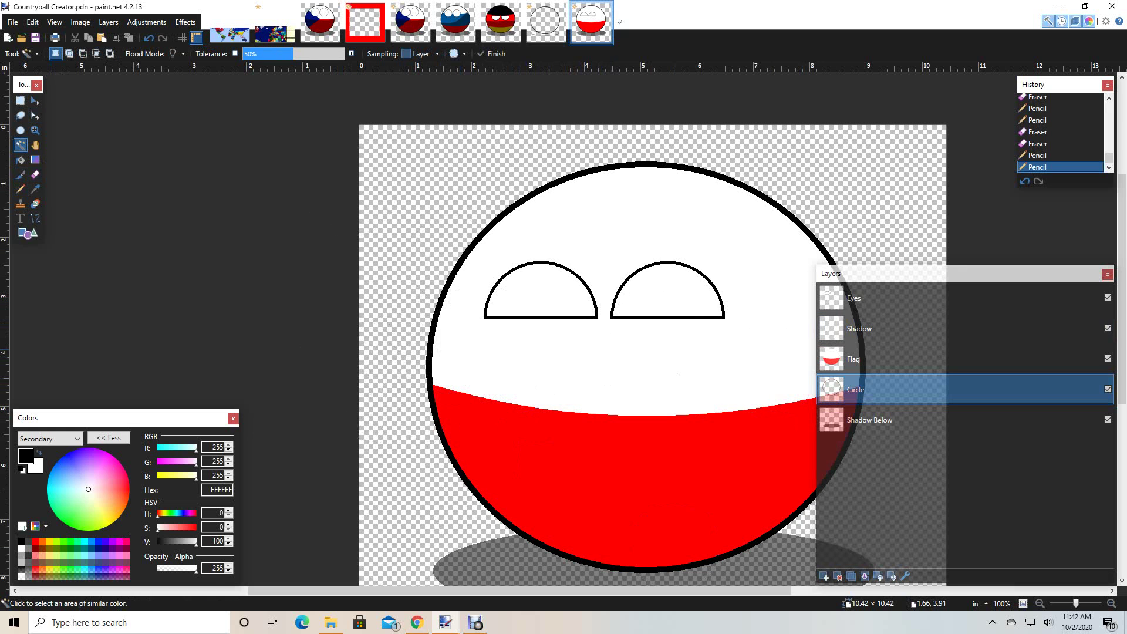
click(522, 371)
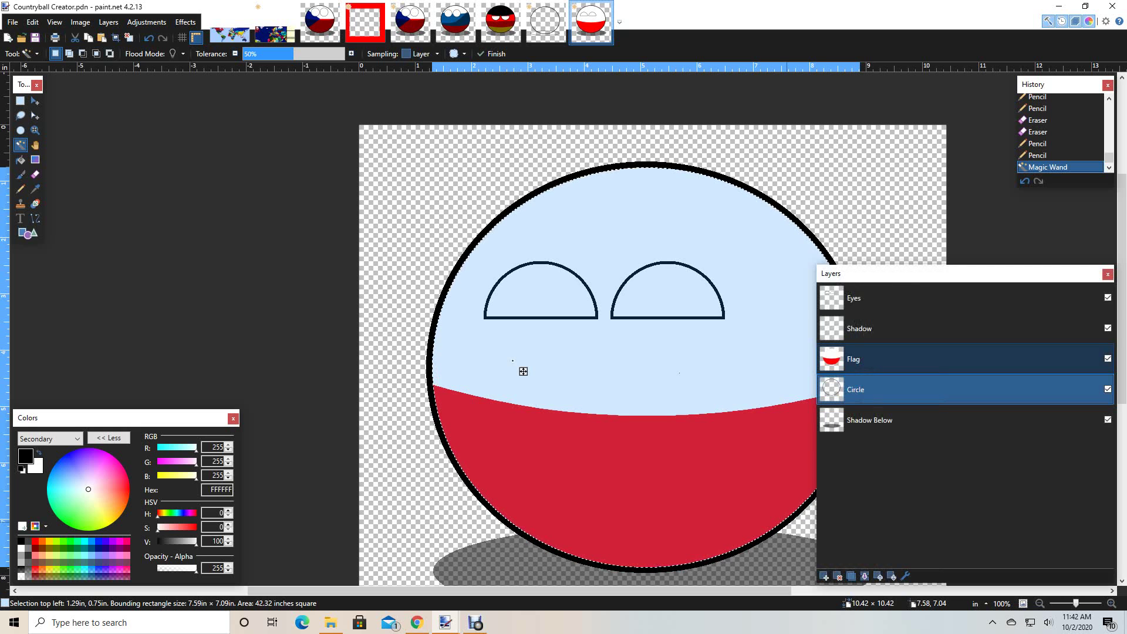
click(859, 328)
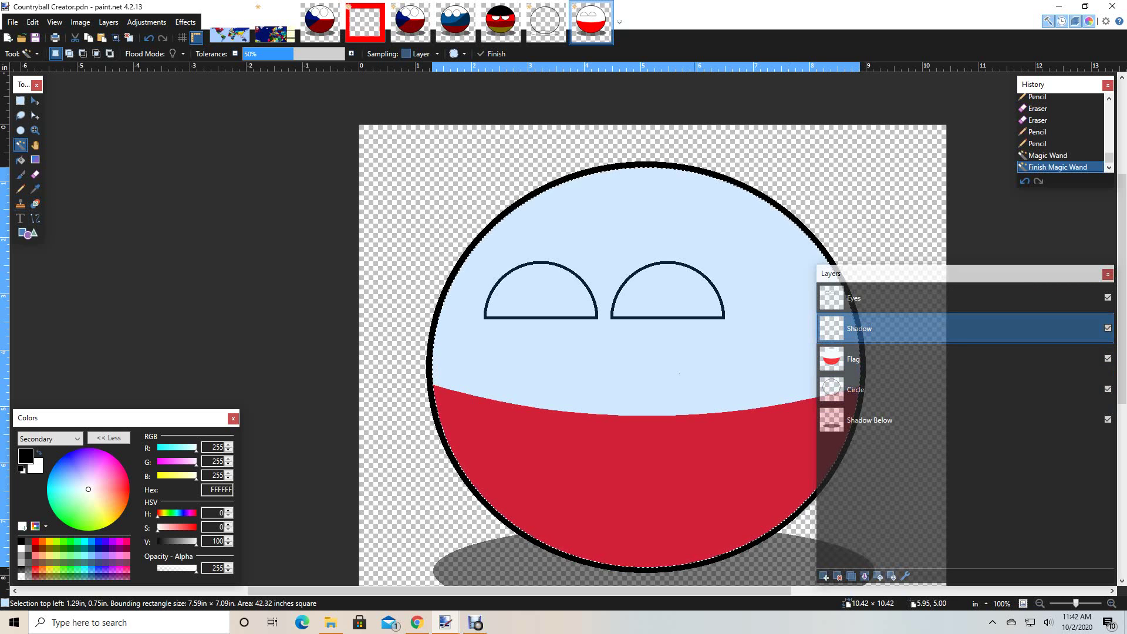
key(b)
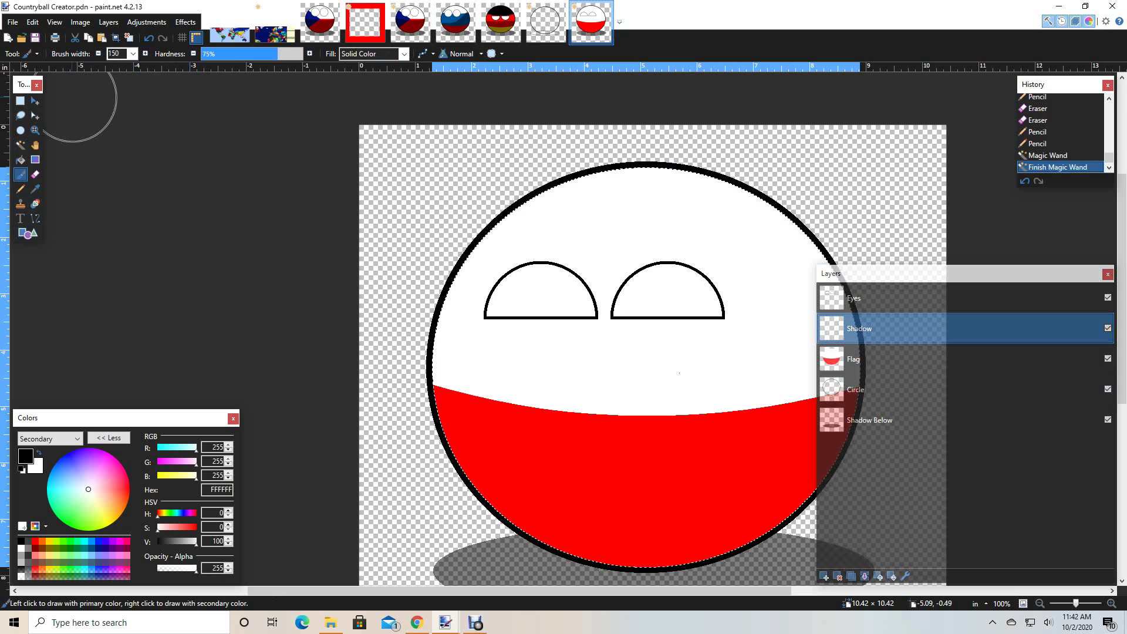
Set the secondary color to black at opacity 128 and try to paint a shadow band across the red area
click(21, 569)
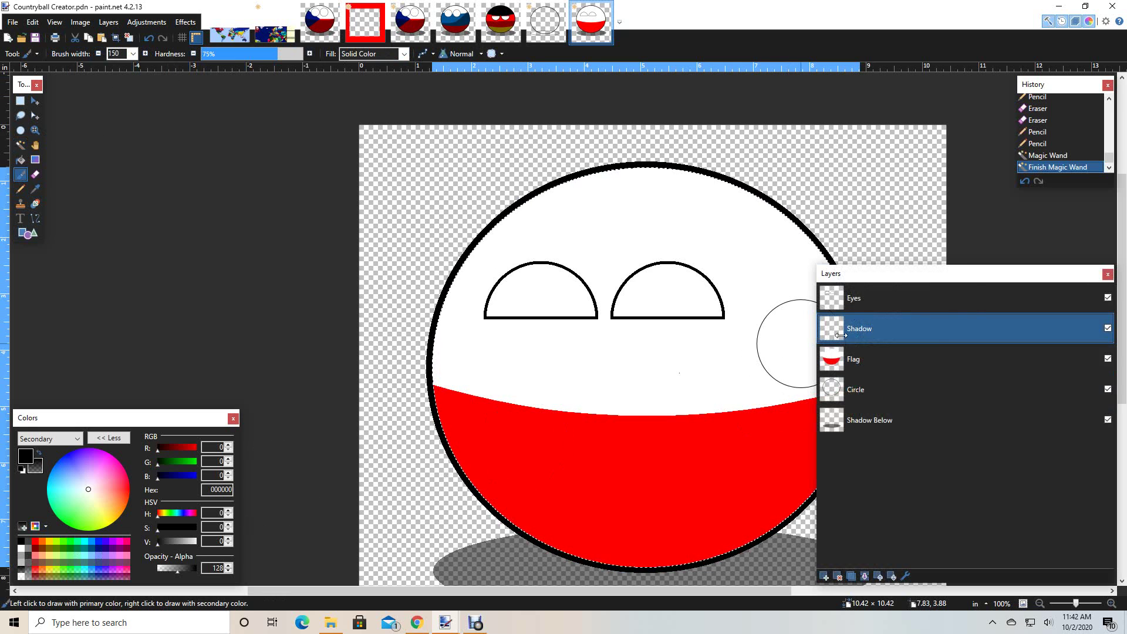
drag(854, 334, 1018, 334)
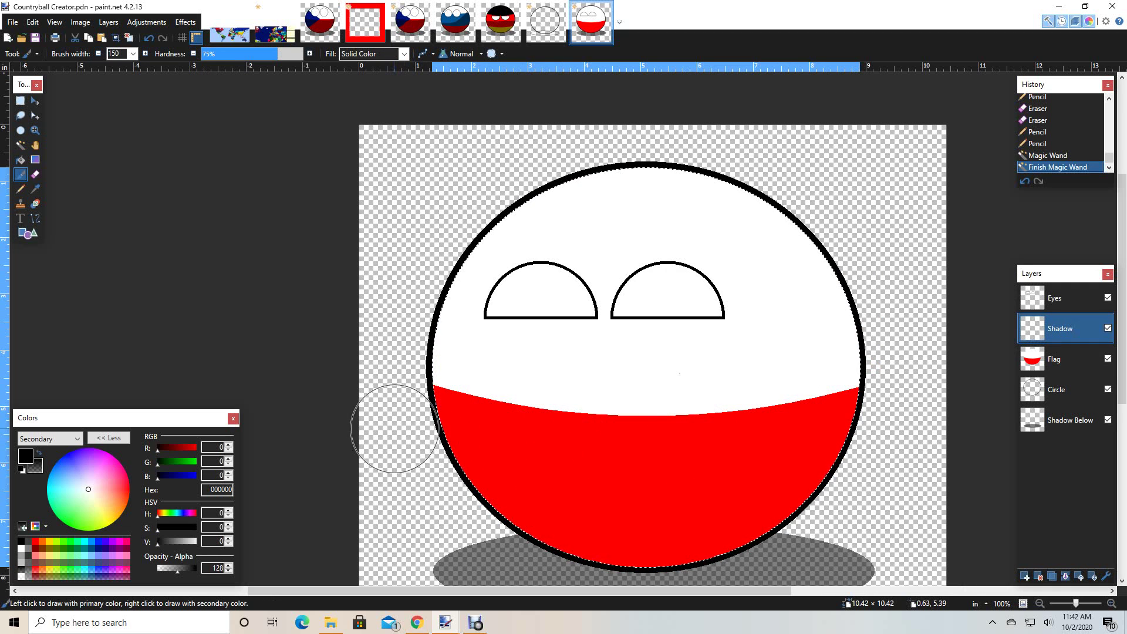
drag(403, 449, 591, 450)
drag(817, 450, 833, 443)
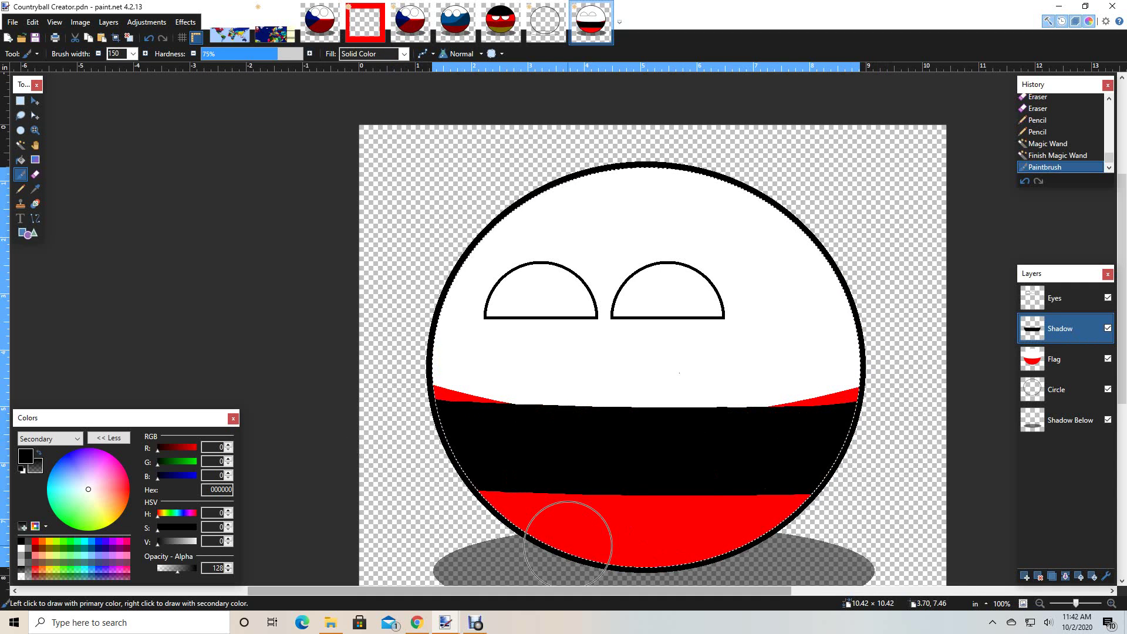
Set the primary color to black at opacity 128 and undo the solid black band
click(50, 438)
click(36, 450)
click(21, 569)
click(149, 37)
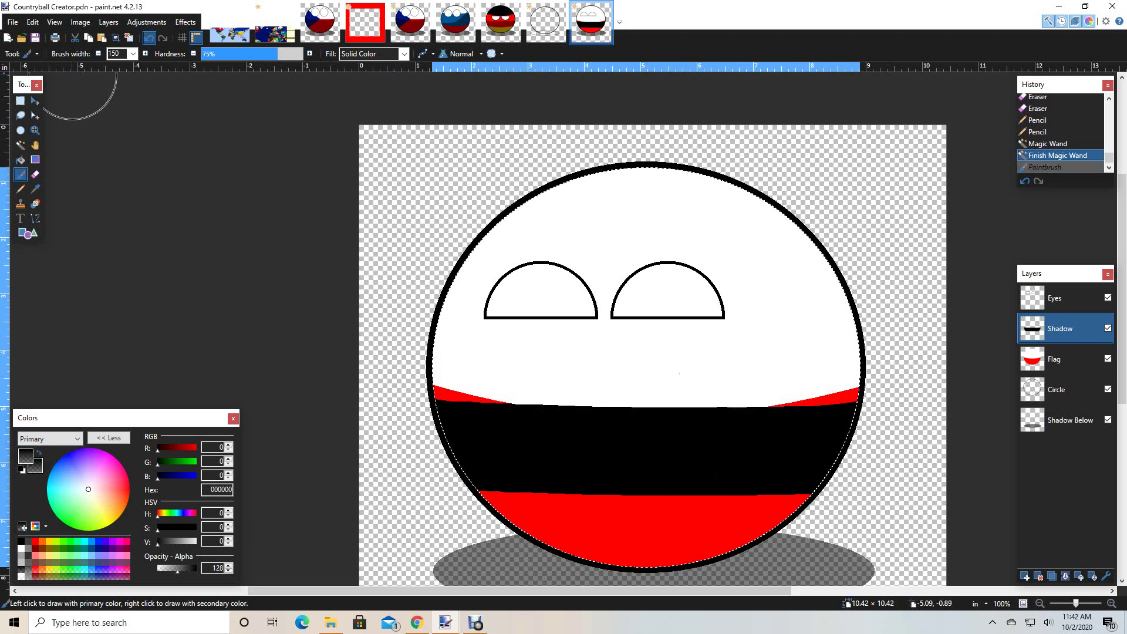
Try a semi-transparent shadow stroke across the middle of the red area and undo it
drag(391, 452, 613, 457)
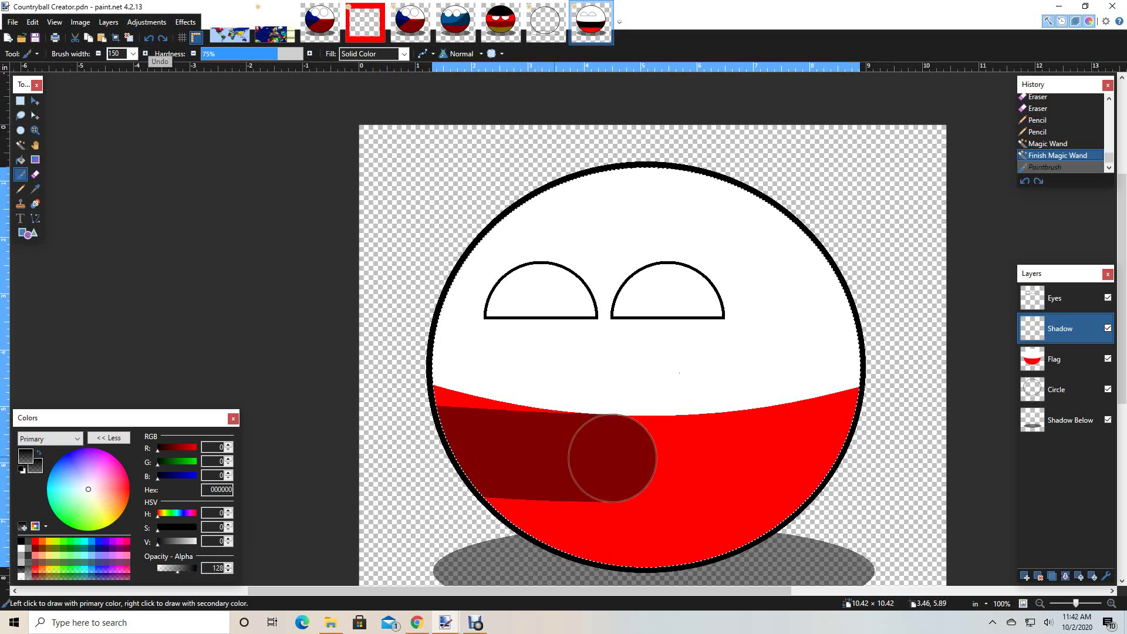
drag(846, 453, 918, 433)
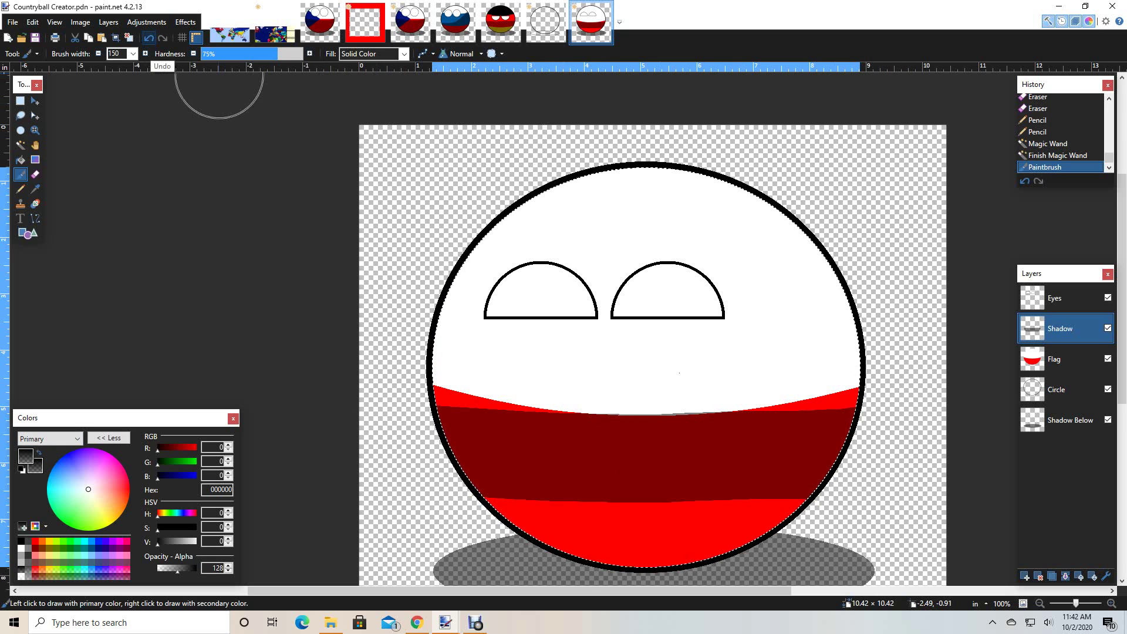
key(ctrl+z)
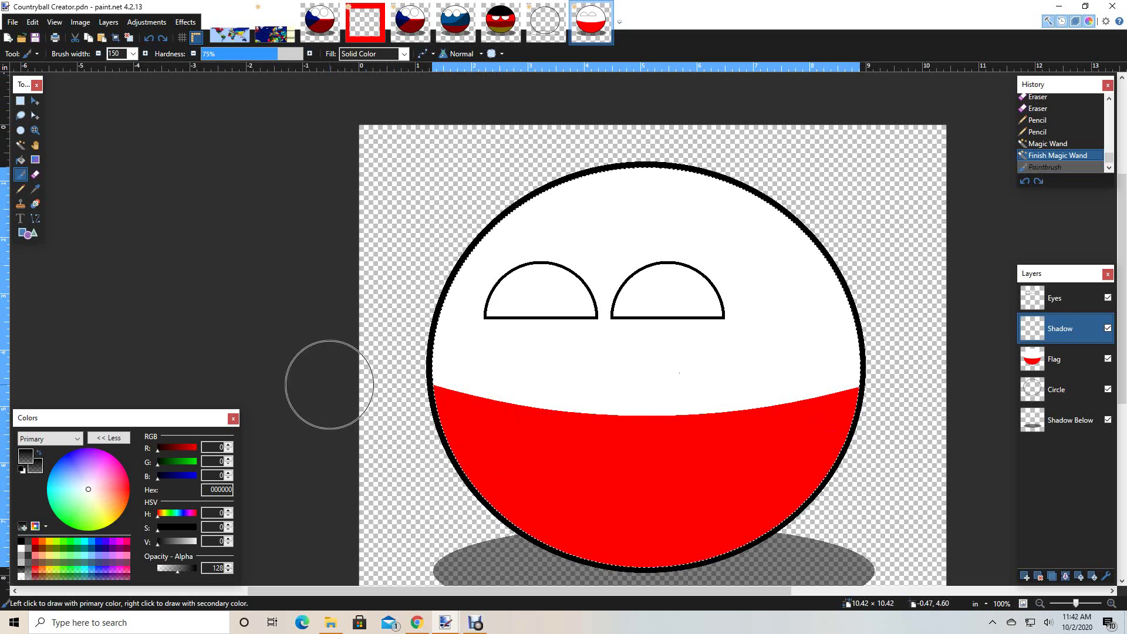
Paint a curved semi-transparent black shadow over the ball's lower part, covering the red area and a strip of white above it
drag(337, 387, 493, 424)
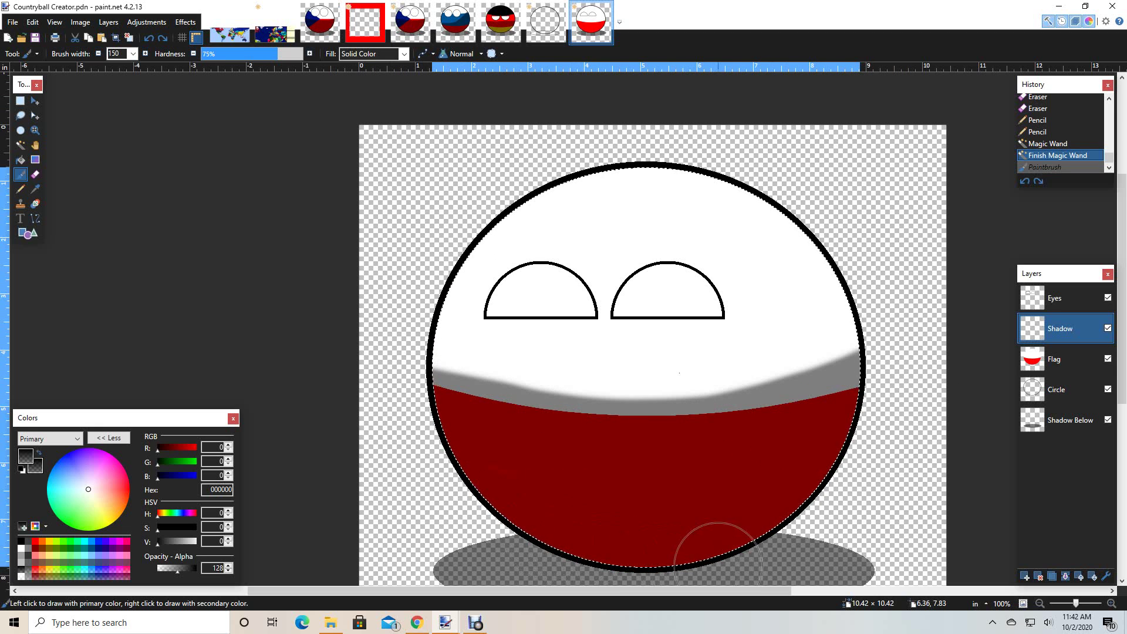
Finish the semi-transparent black shadow stroke across the bottom of the ball's red area
drag(727, 554, 681, 543)
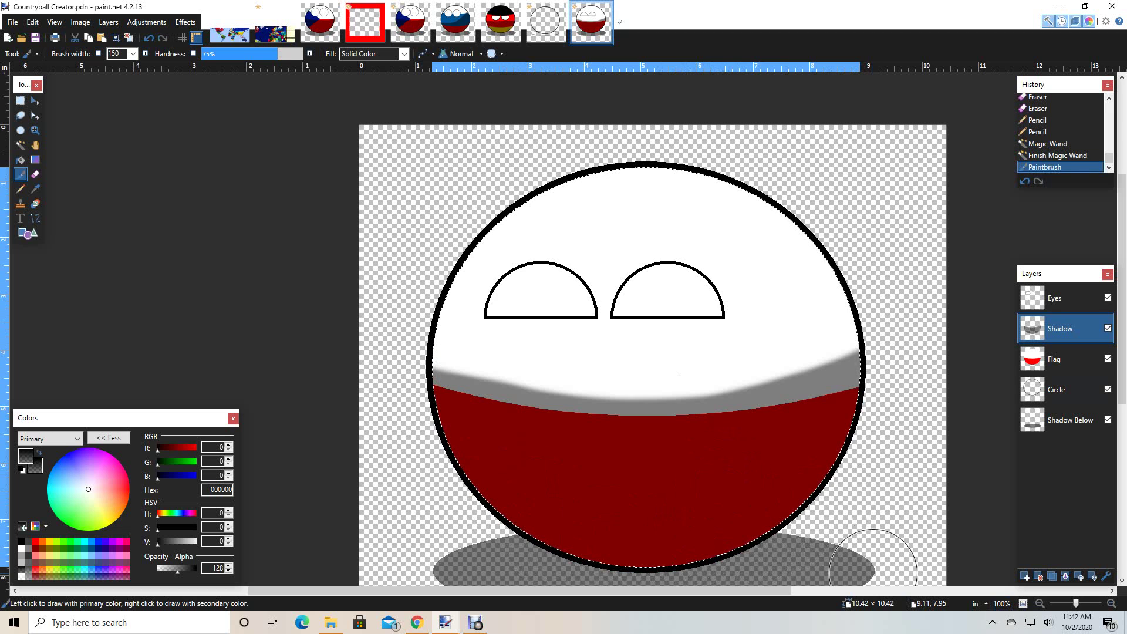
scroll(873, 572, down, 2)
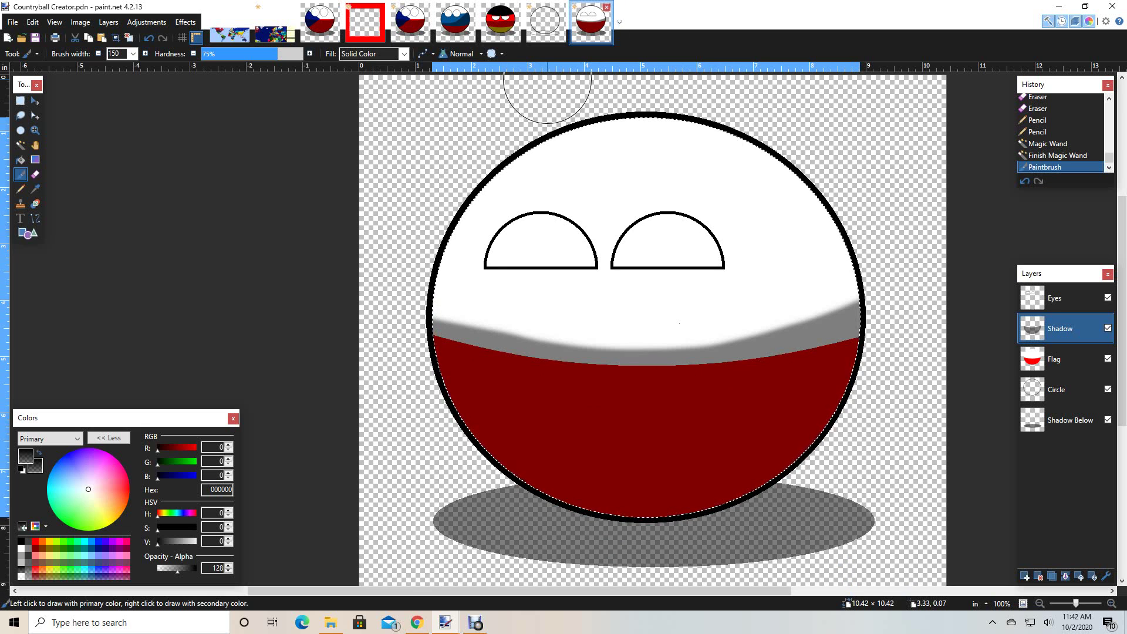
Save the image as a new paint.net file named Polandball in the Countryballs folder
right_click(595, 29)
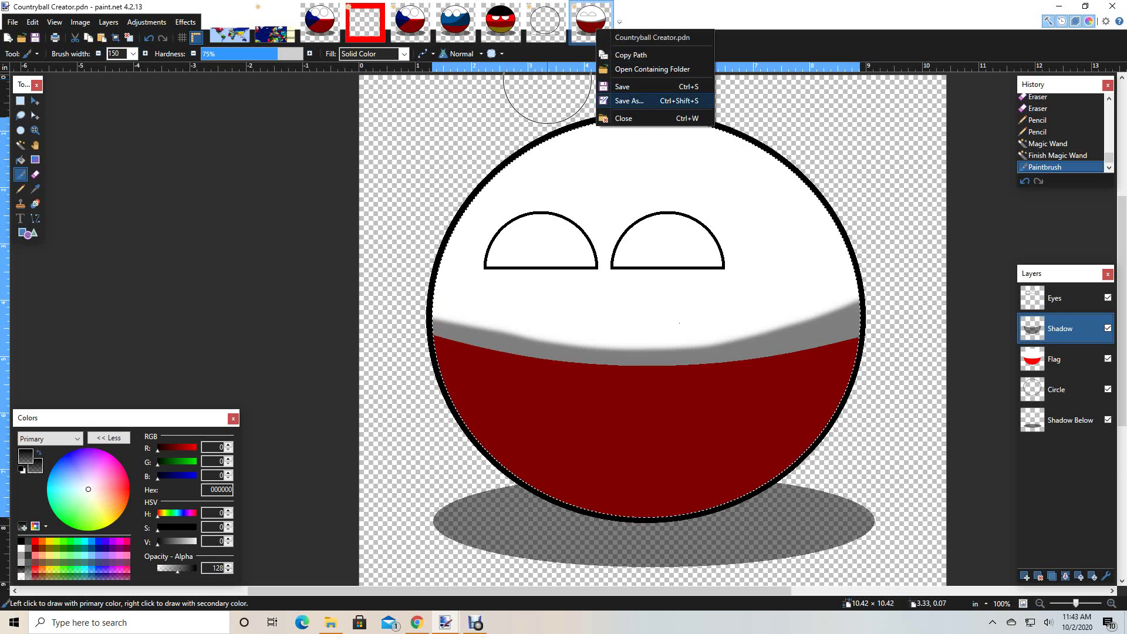
click(628, 100)
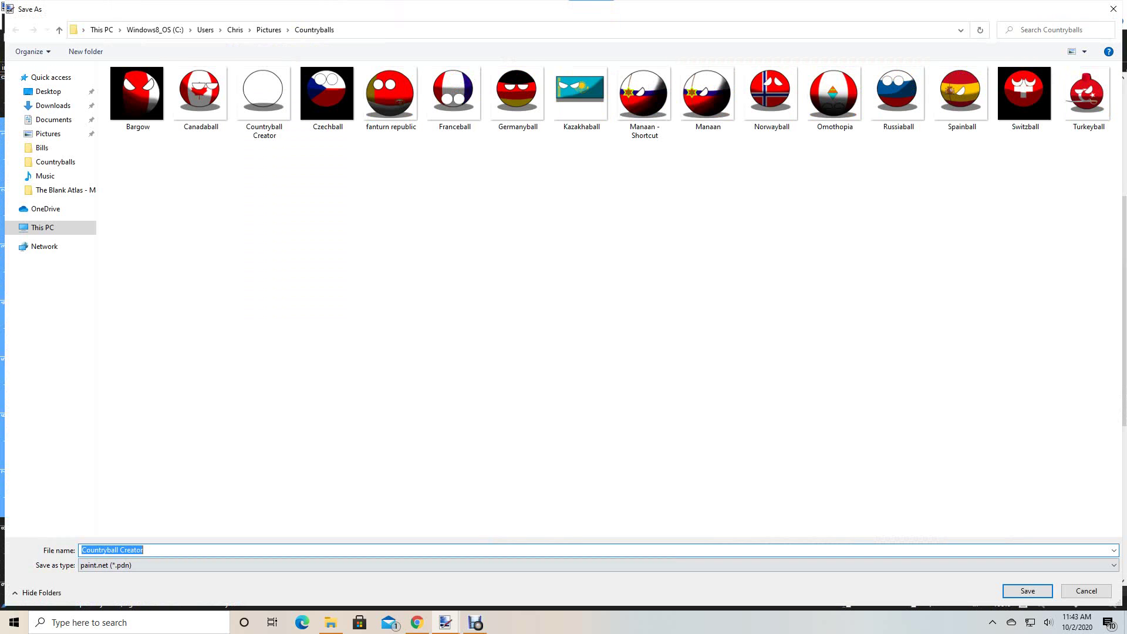
click(144, 550)
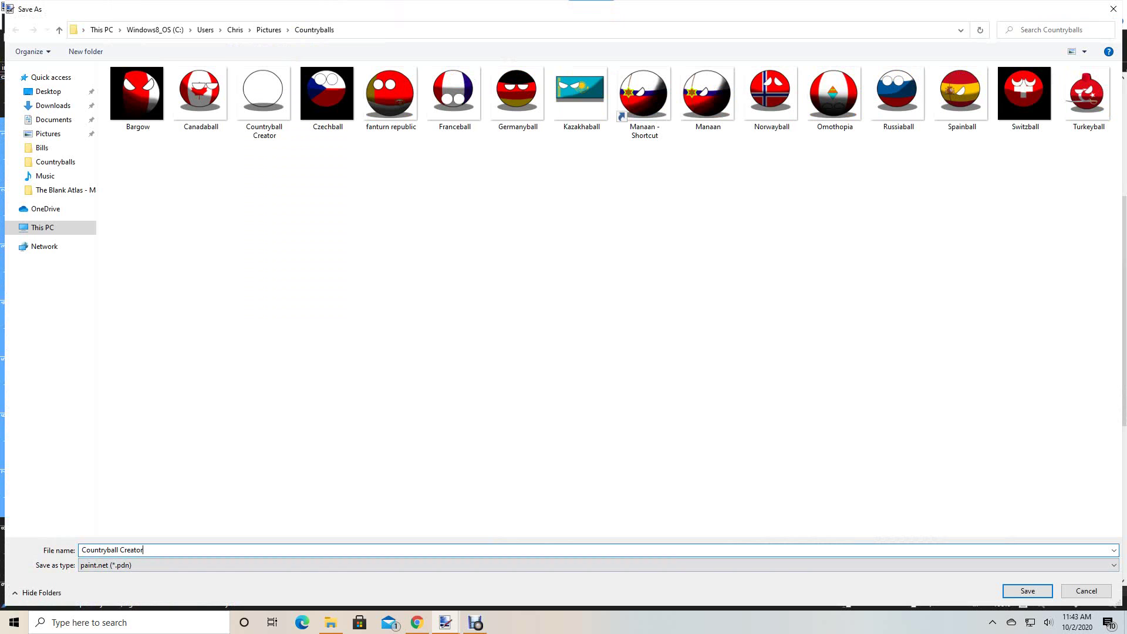
key(BackSpace)
key(BackSpace)
key(BackSpace)
key(BackSpace)
key(BackSpace)
key(BackSpace)
key(Return)
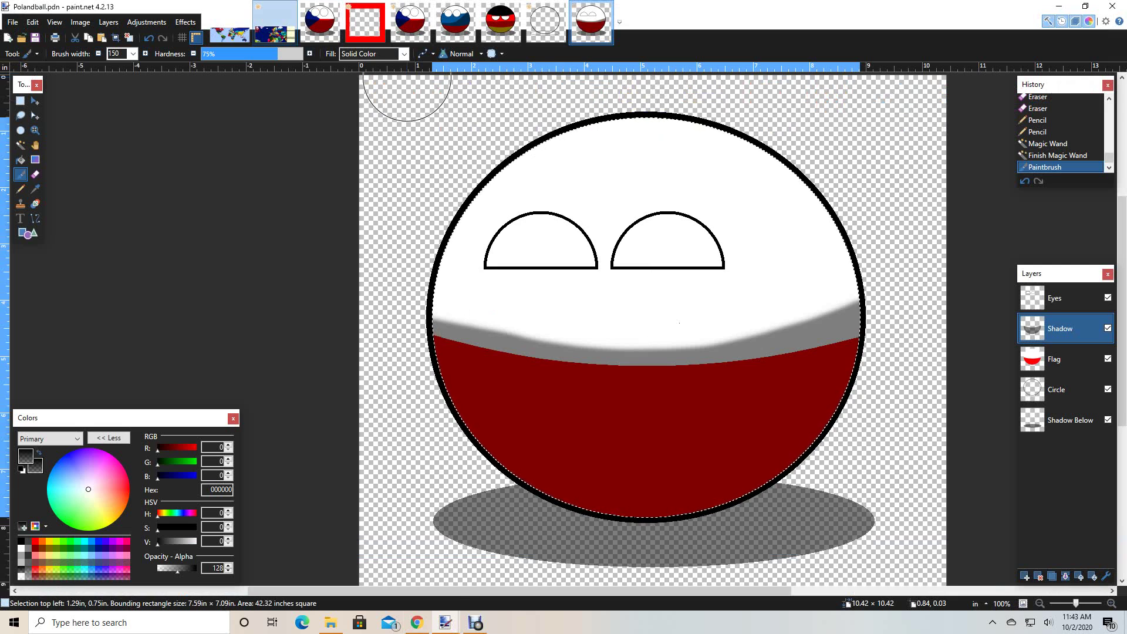
Switch to the World_Regions (1).pdn map and import the Polandball file from the Countryballs folder as added layers
click(272, 24)
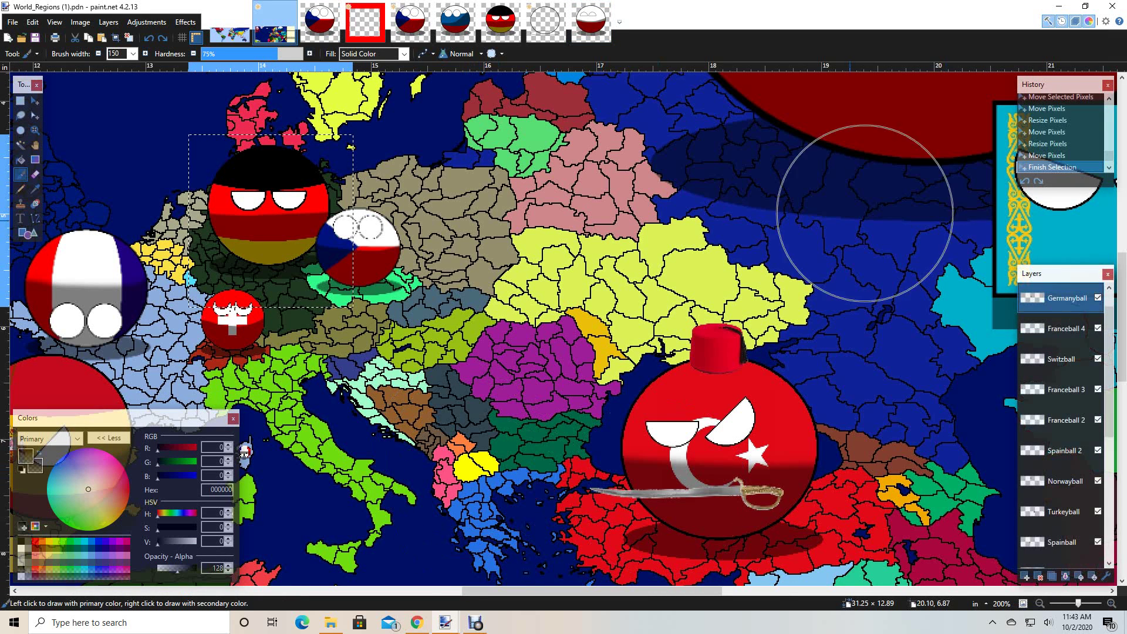
drag(1019, 375, 951, 376)
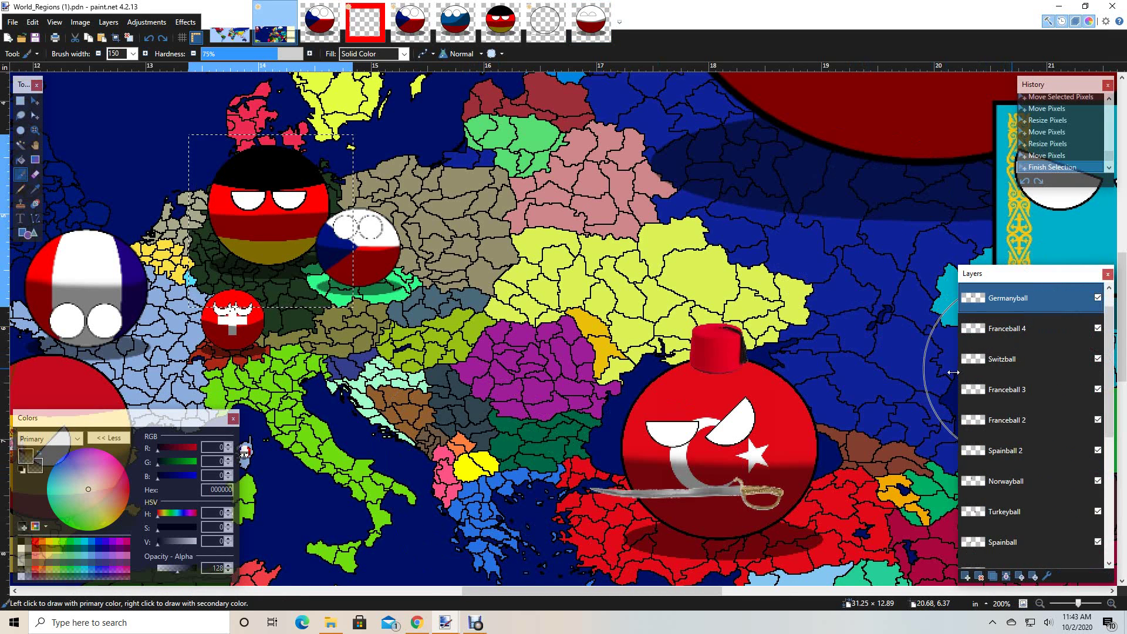
click(331, 622)
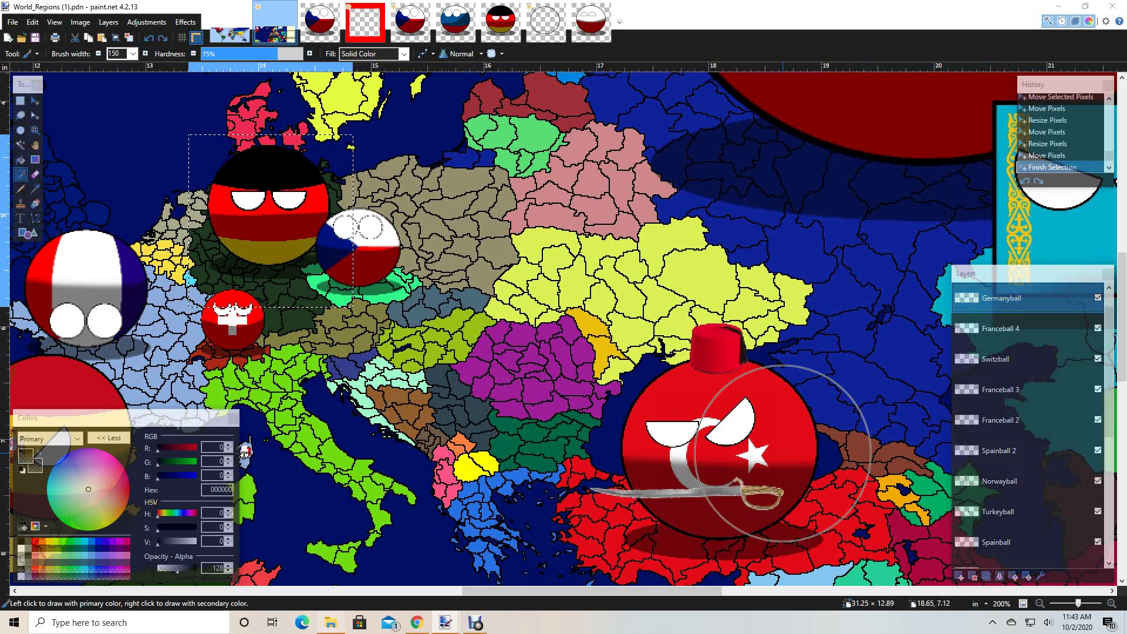
scroll(440, 265, down, 5)
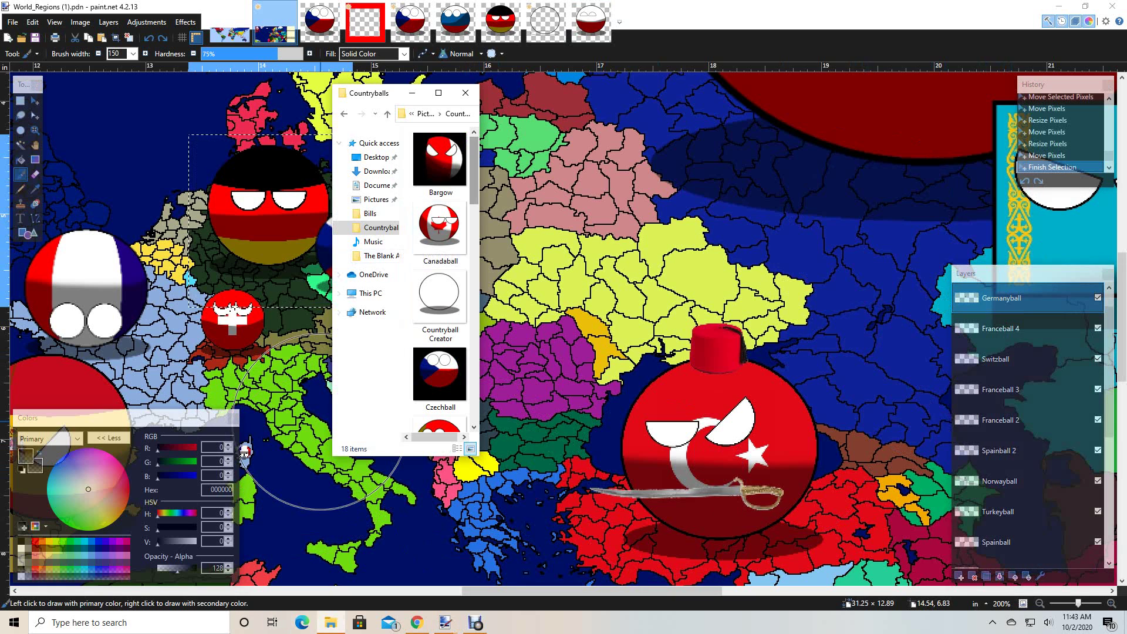
scroll(440, 279, down, 6)
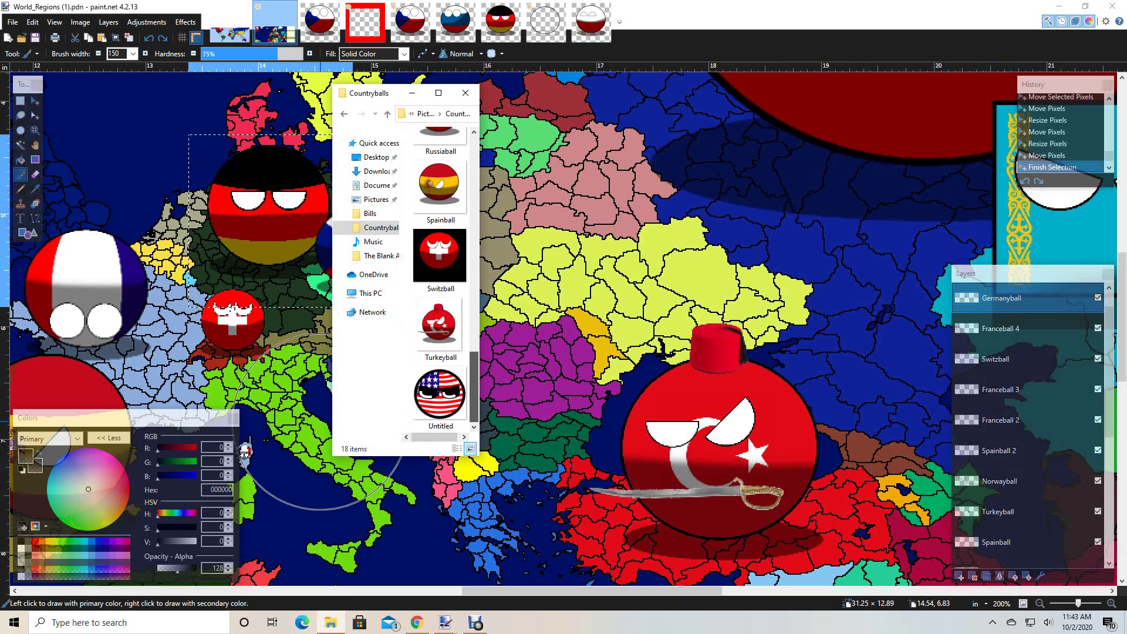
scroll(440, 281, up, 1)
click(439, 338)
drag(481, 334, 484, 336)
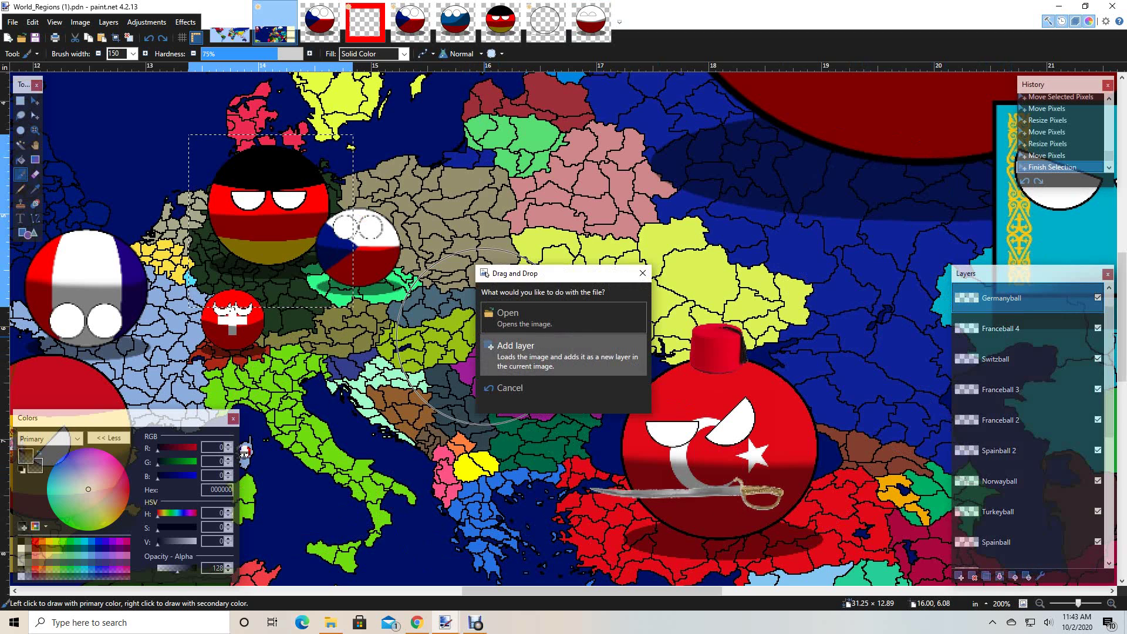
click(487, 340)
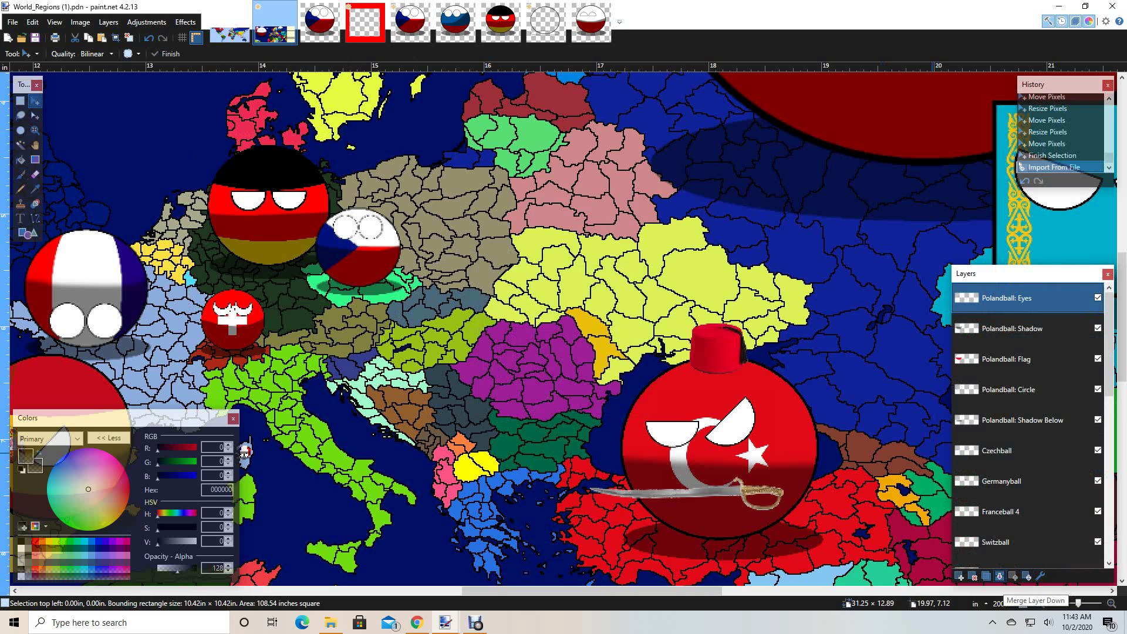
Merge the five imported Polandball layers into one and rename the merged layer Polandball
click(999, 576)
click(1000, 576)
click(1000, 576)
click(1000, 576)
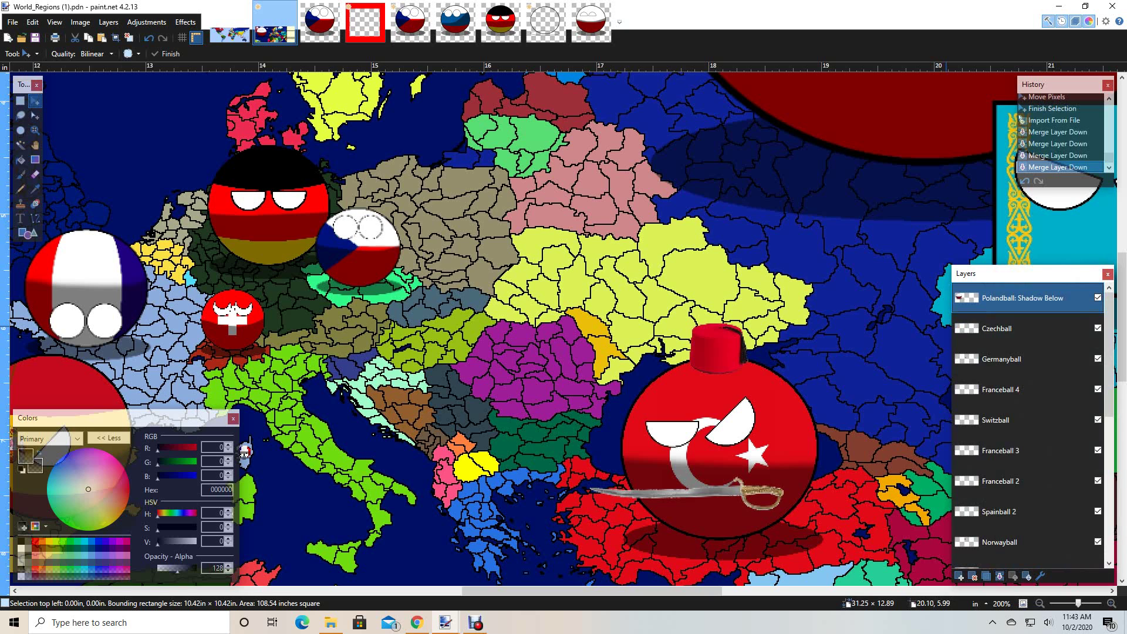
key(F4)
click(563, 268)
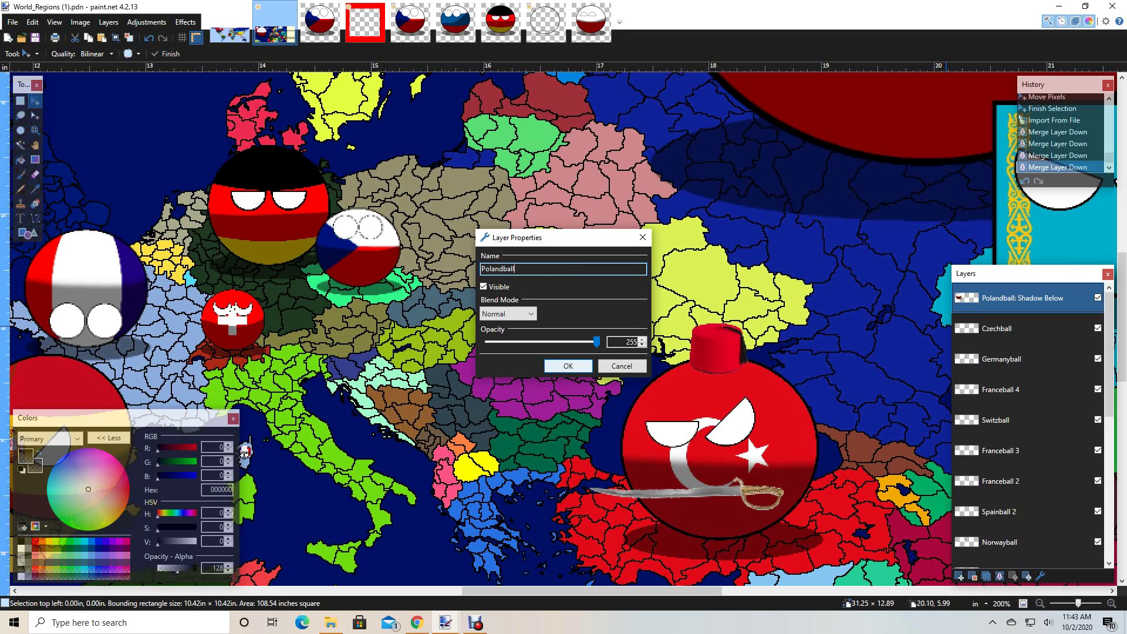
key(Return)
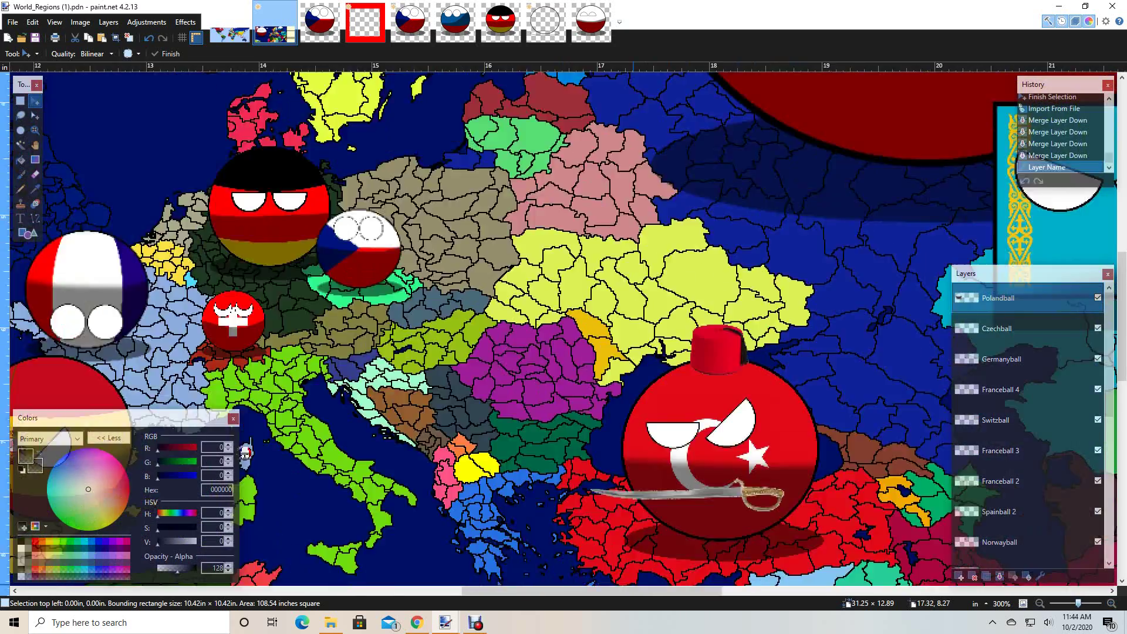
Shrink the Polandball to about 1.48 × 1.41 in and place it over Poland, beside the Germanyball
scroll(563, 328, down, 8)
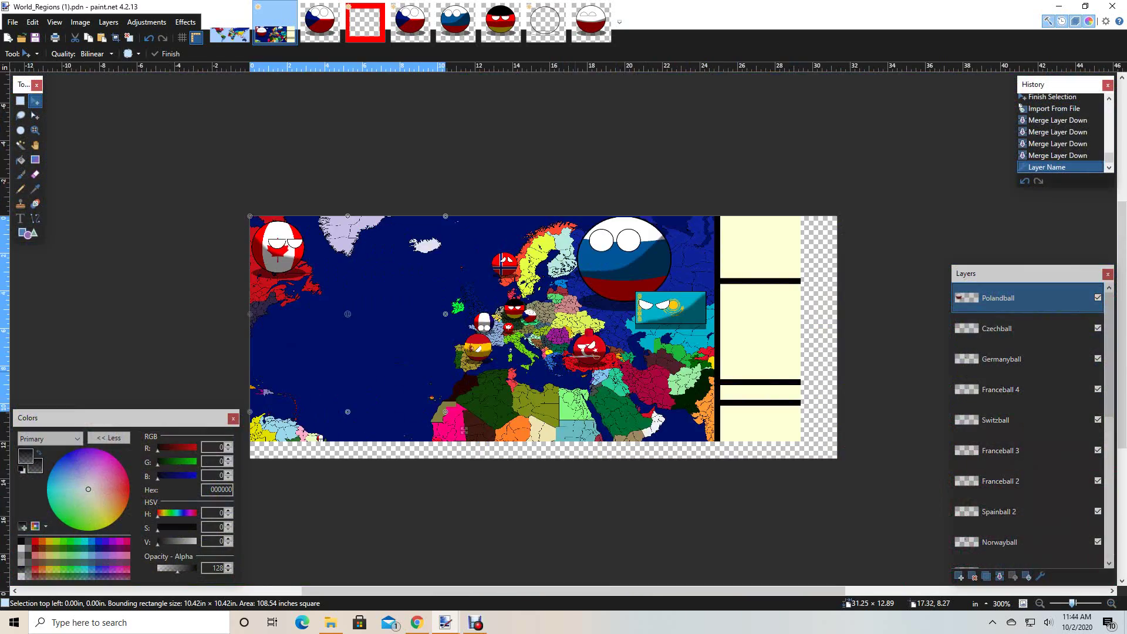
scroll(563, 329, up, 2)
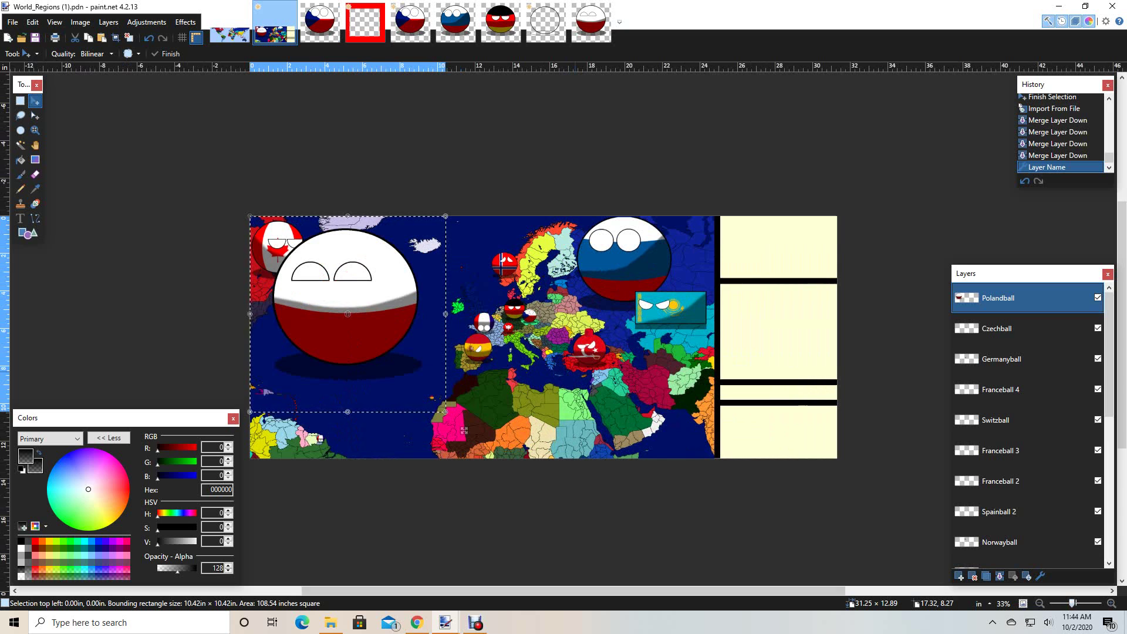
scroll(575, 371, left, 3)
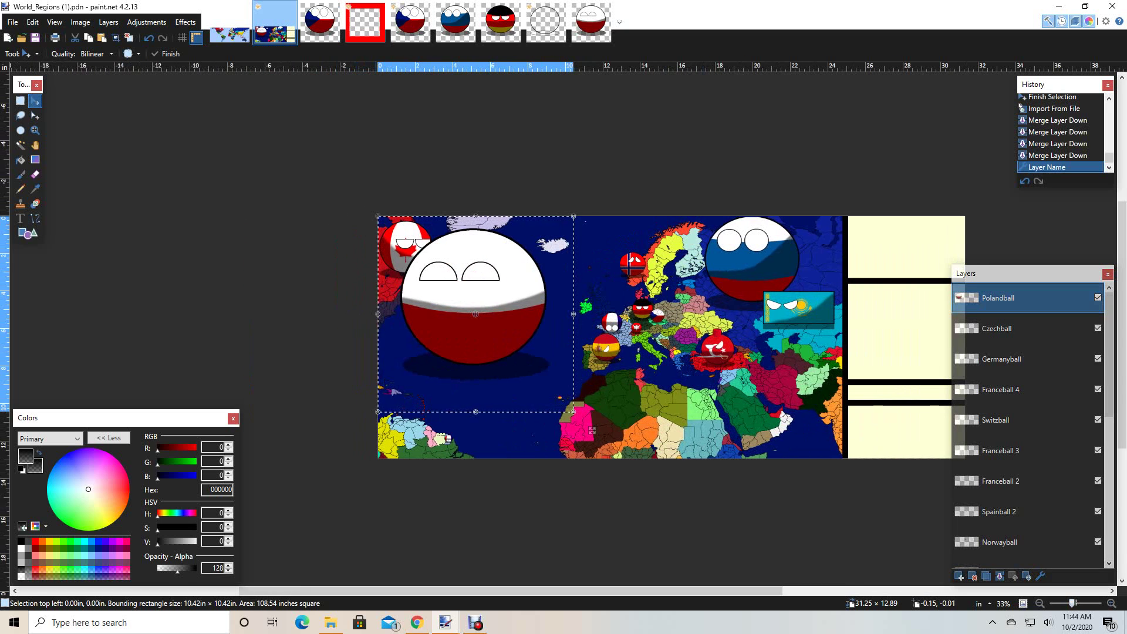
drag(378, 216, 546, 397)
drag(1072, 603, 1076, 602)
drag(552, 532, 889, 241)
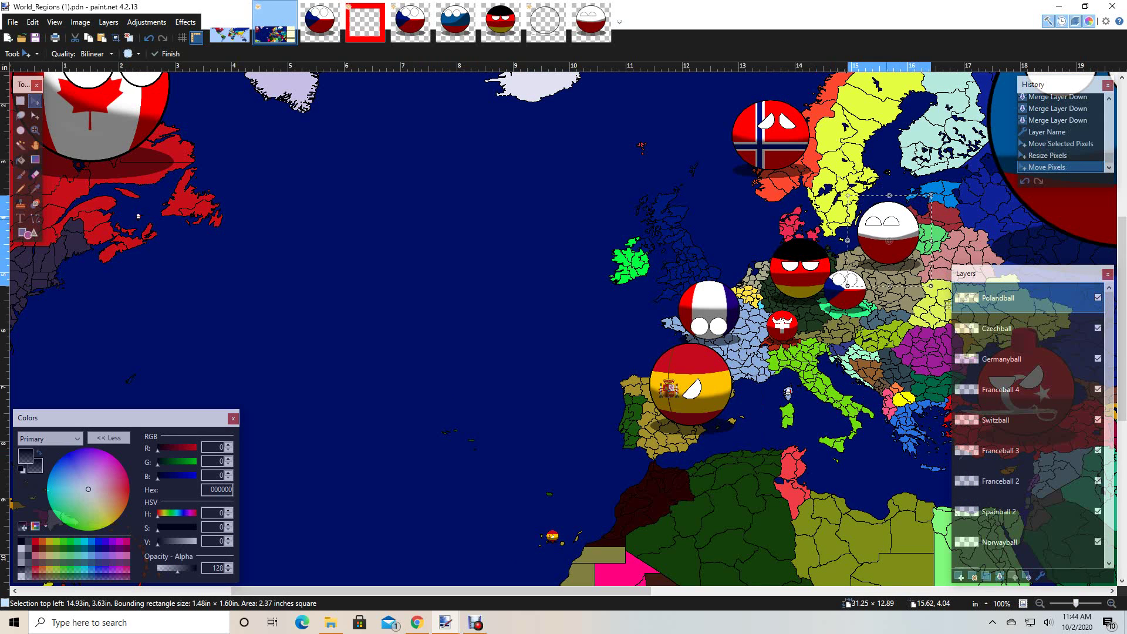
drag(889, 196, 889, 206)
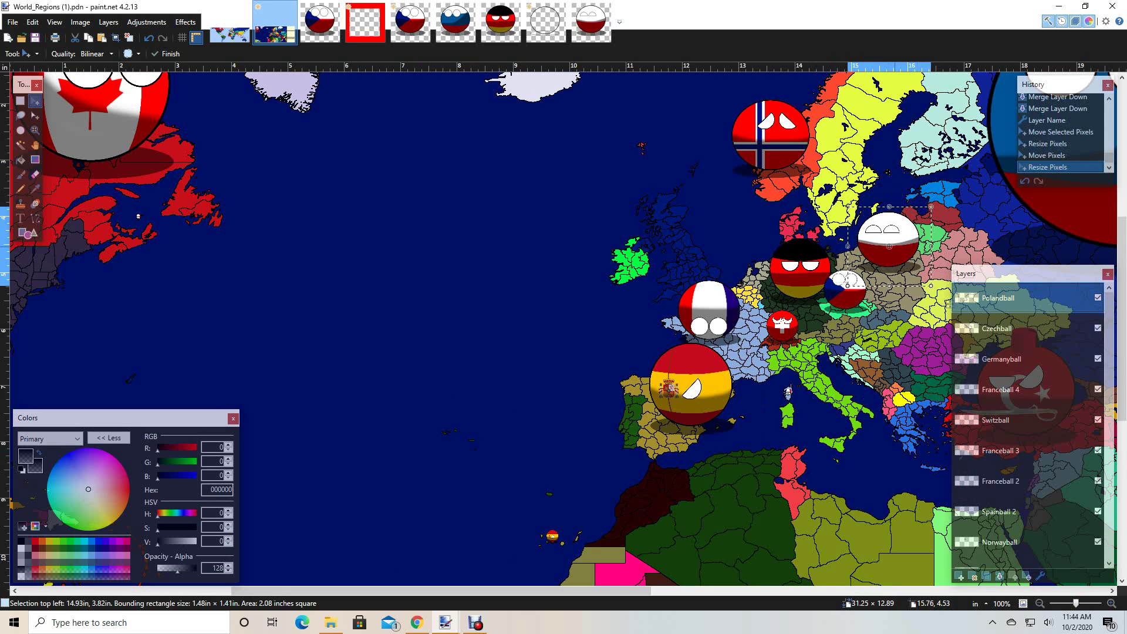
drag(894, 246, 876, 277)
Move the Polandball layer below Czechball and adjust the ball over Poland to about 1.52 × 1.48 in
drag(934, 319, 933, 318)
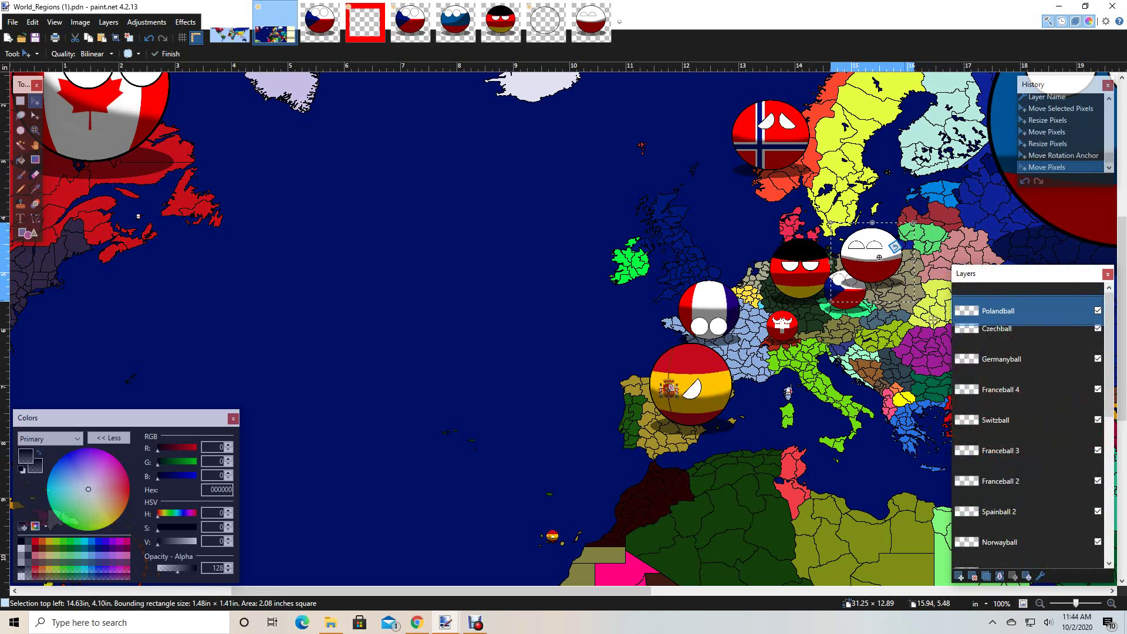
key(ctrl+Page_Down)
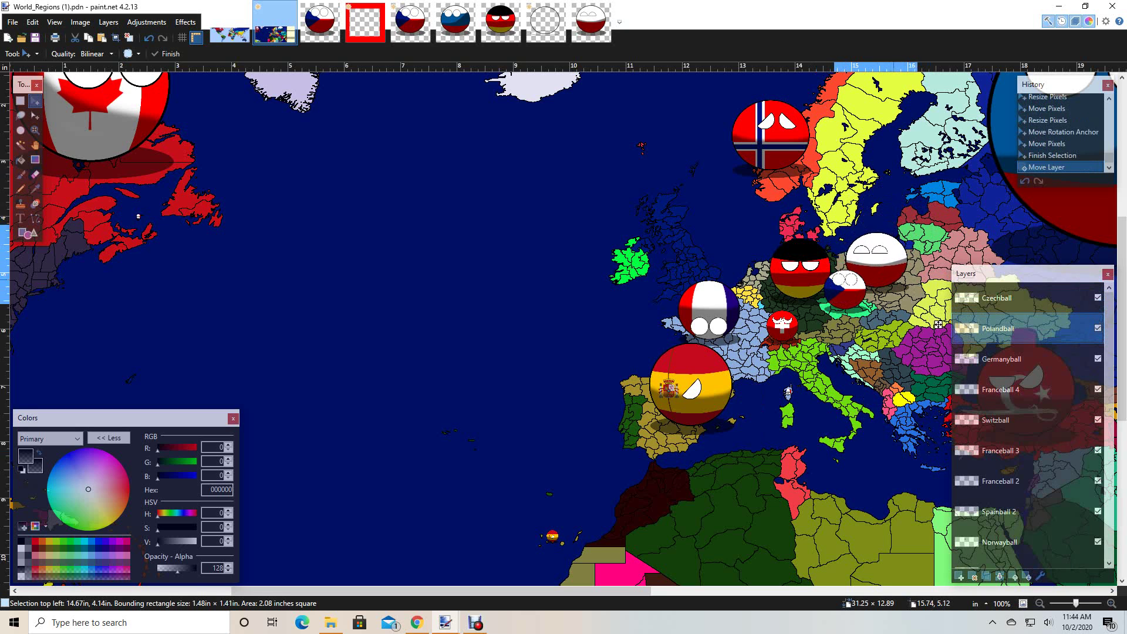
drag(942, 327, 943, 328)
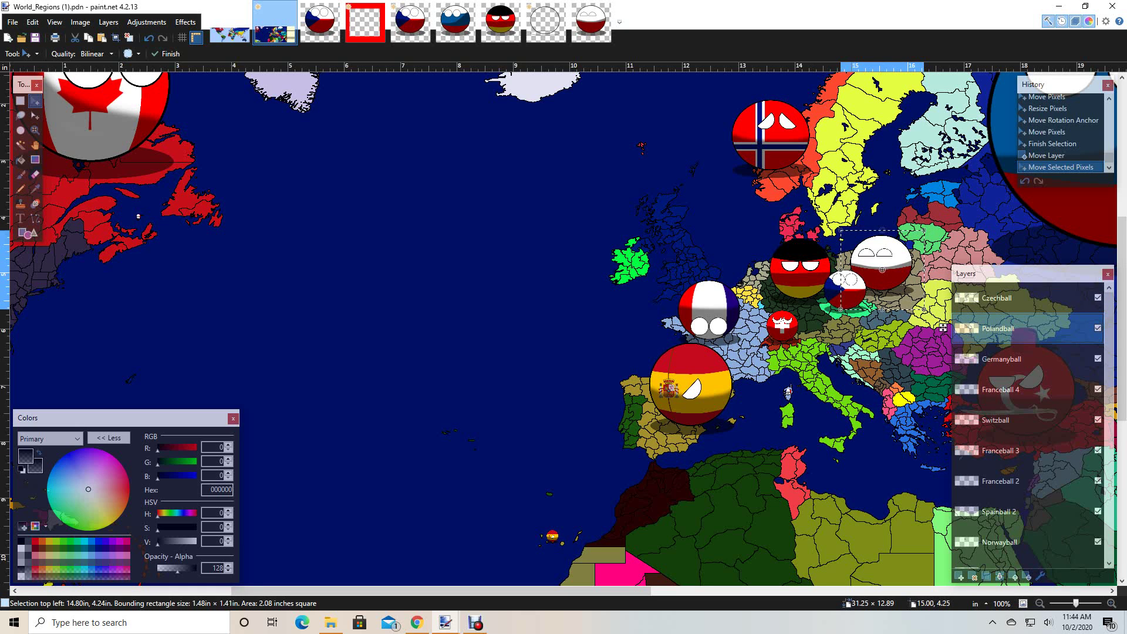
drag(844, 227, 879, 225)
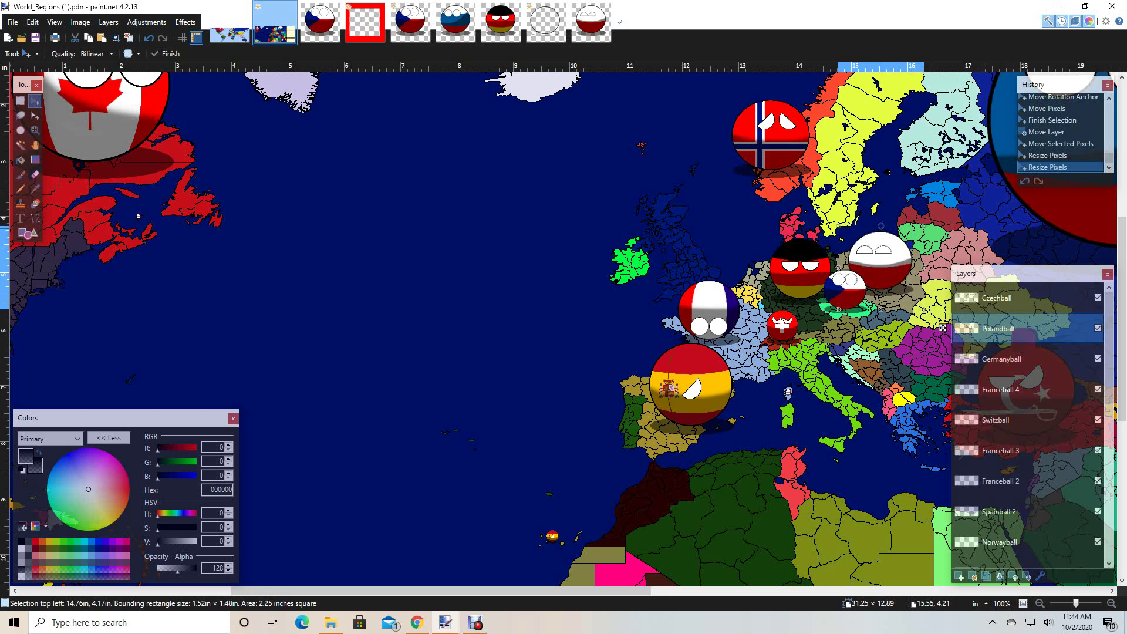
drag(883, 228, 883, 228)
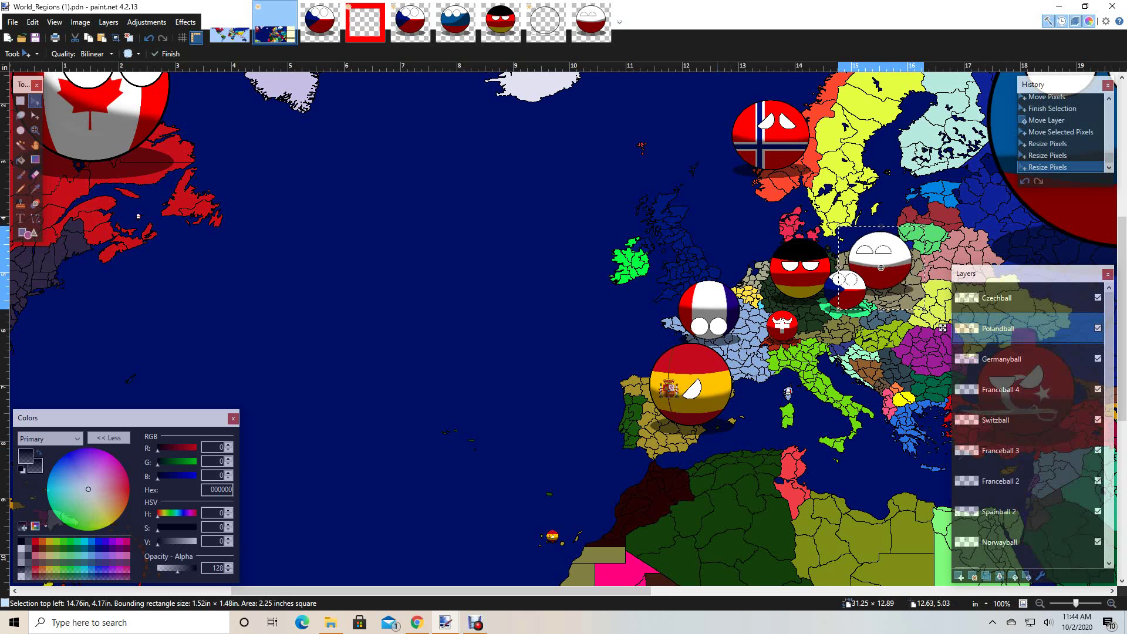